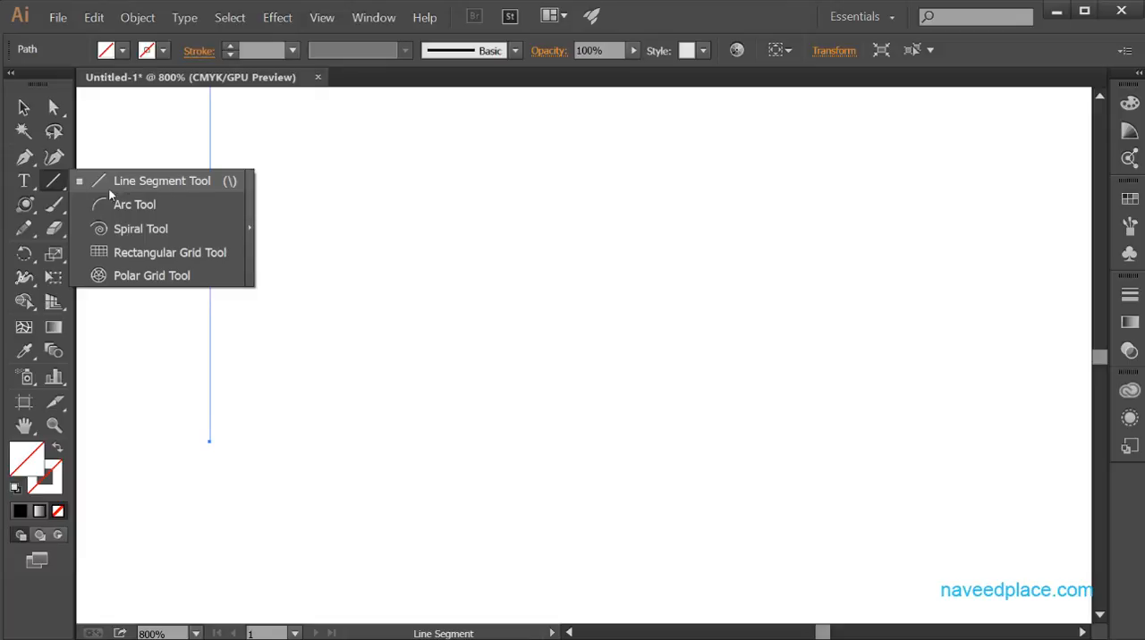
# Draw a nearly horizontal line about 102 pt long across the canvas with the Line Segment tool.
pyautogui.click(153, 186)
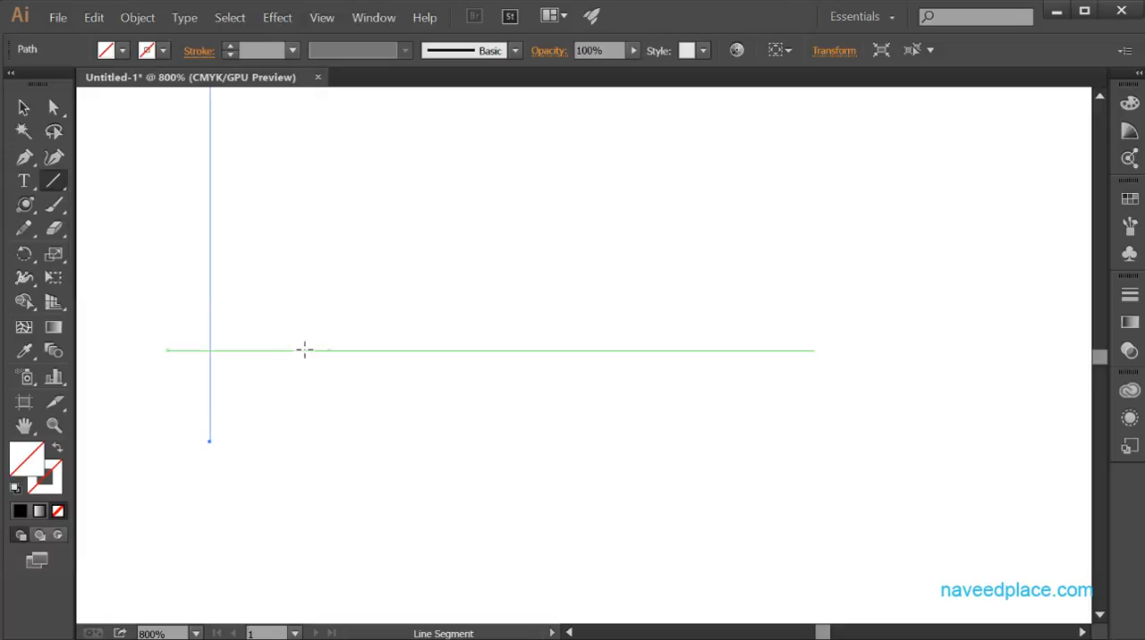
pyautogui.moveTo(279, 374); pyautogui.dragTo(818, 382)
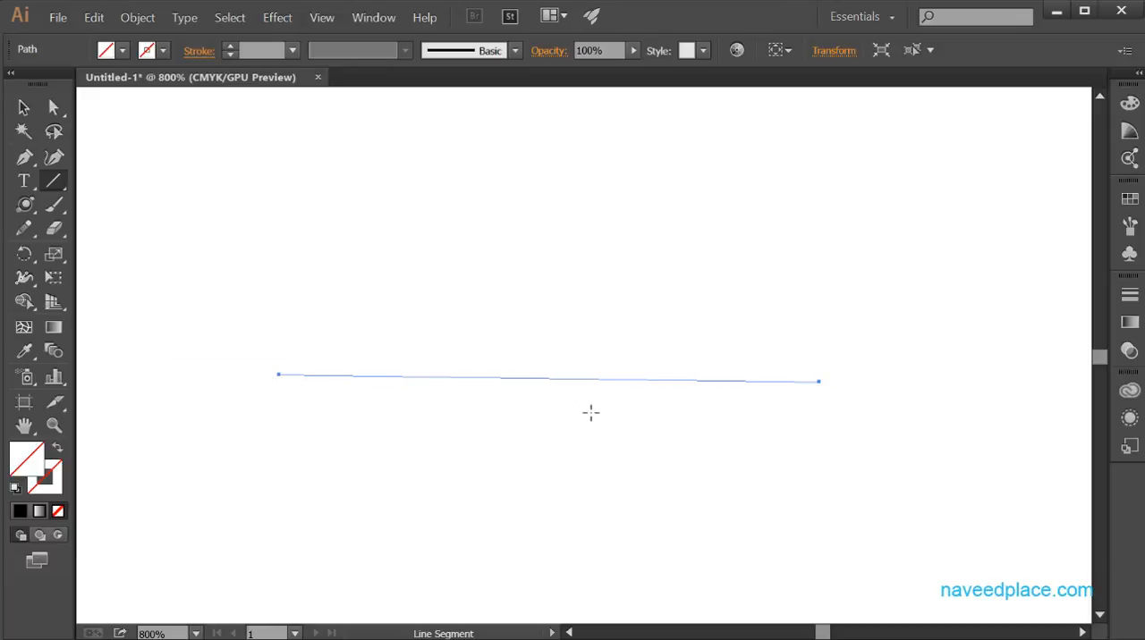
pyautogui.click(64, 183)
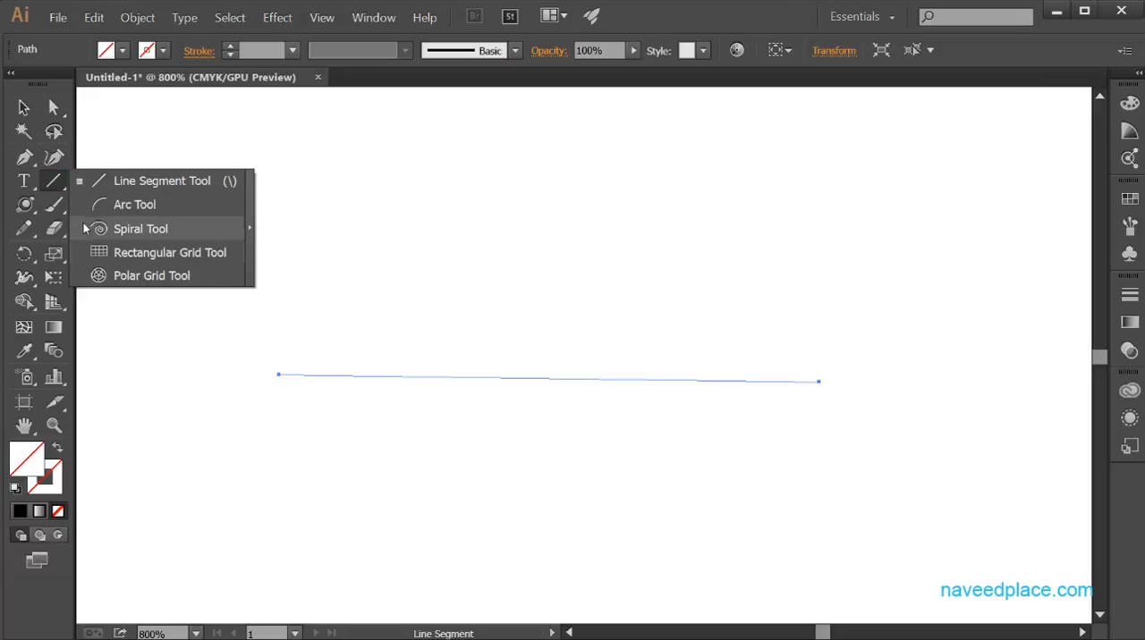
pyautogui.click(511, 202)
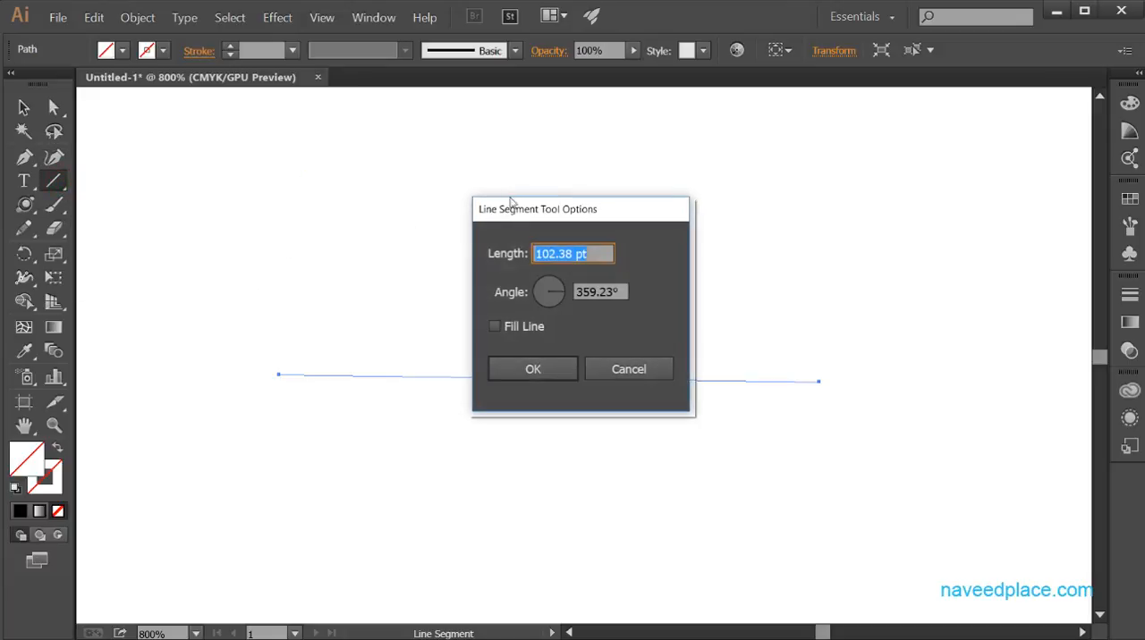
pyautogui.click(629, 370)
# Create a 102.38 pt line segment at a 90° angle by entering its values numerically.
pyautogui.click(440, 274)
pyautogui.moveTo(562, 291); pyautogui.dragTo(543, 279)
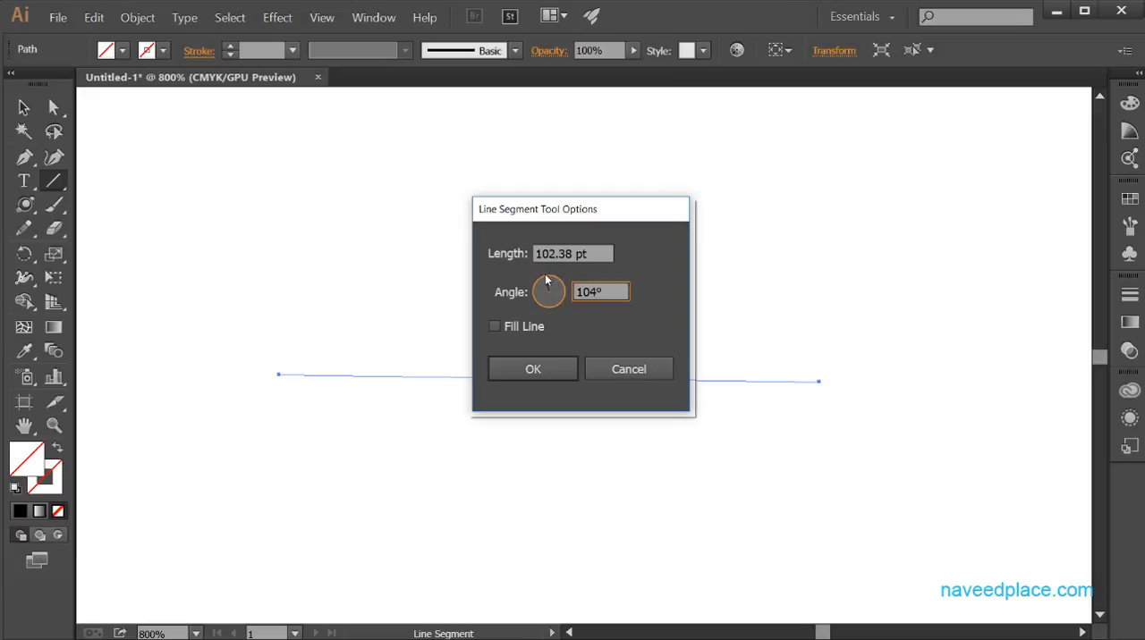
pyautogui.click(594, 294)
pyautogui.press('BackSpace')
pyautogui.press('BackSpace')
pyautogui.press('BackSpace')
pyautogui.write('90')
pyautogui.click(555, 374)
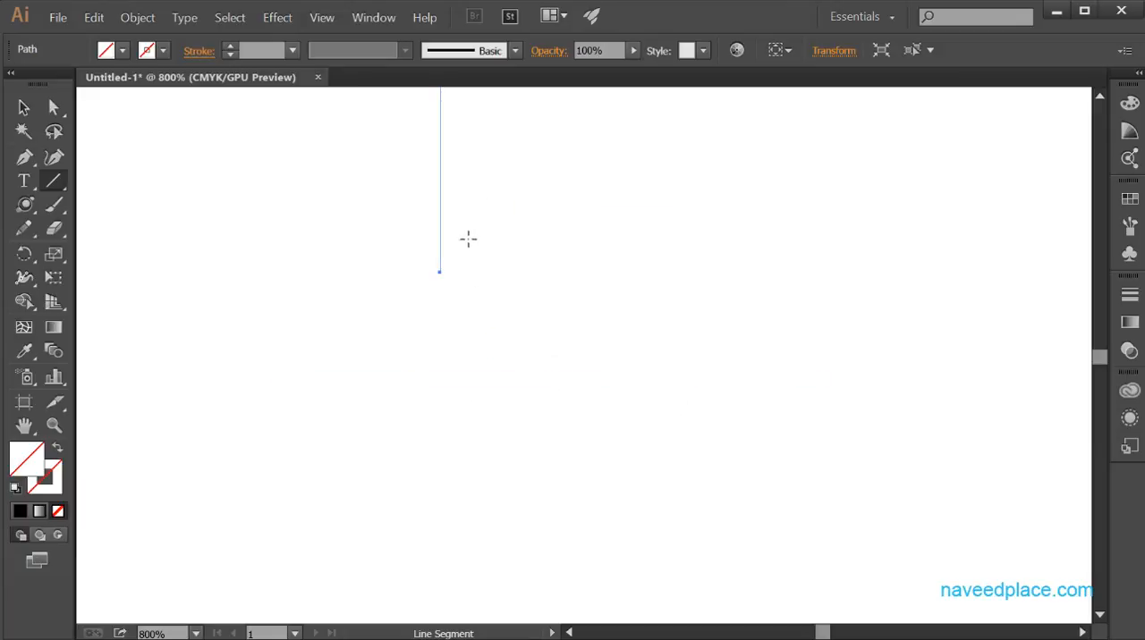
# Draw the upper and right-hand edges of a rough rectangle as separate line segments in an empty area.
pyautogui.press('n')
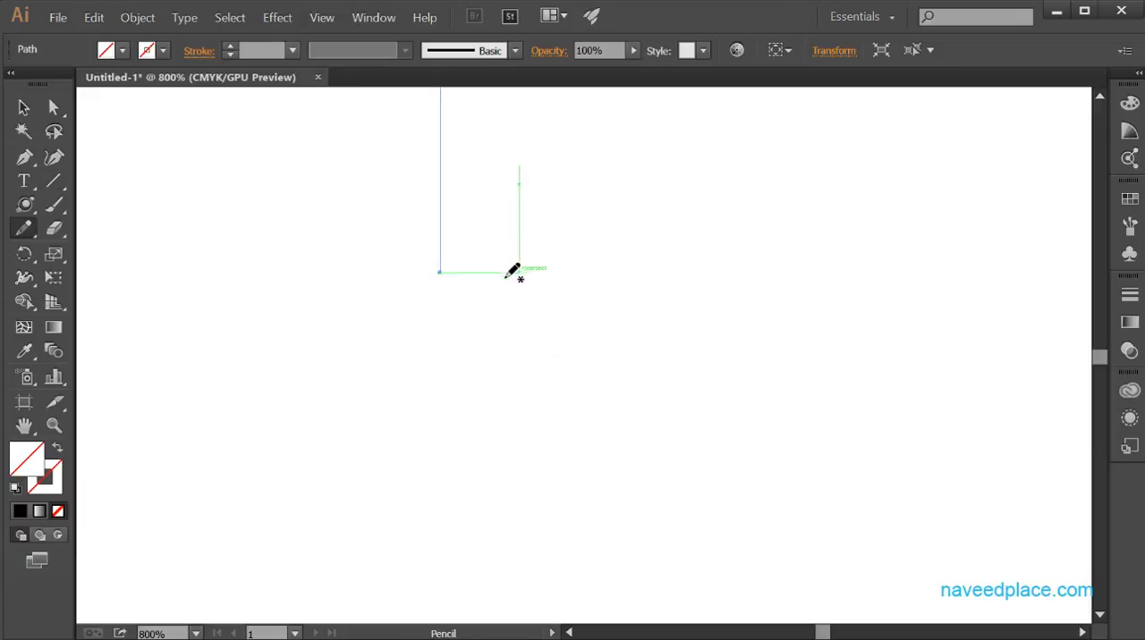
pyautogui.press('space')
pyautogui.moveTo(499, 262); pyautogui.dragTo(497, 577)
pyautogui.moveTo(509, 349); pyautogui.dragTo(494, 399)
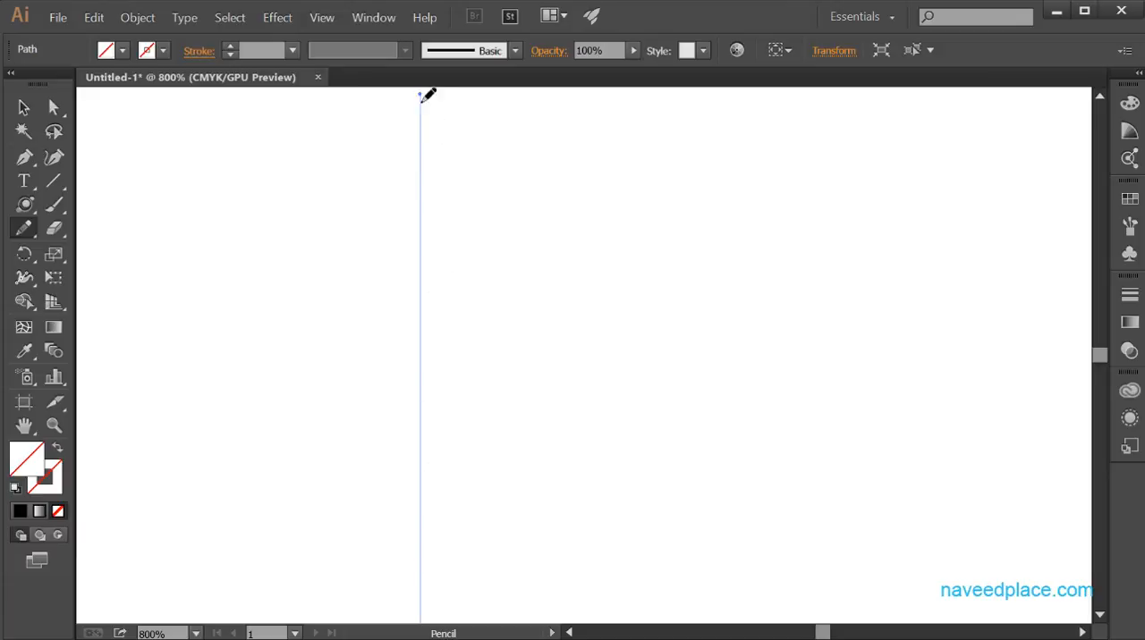
pyautogui.click(55, 182)
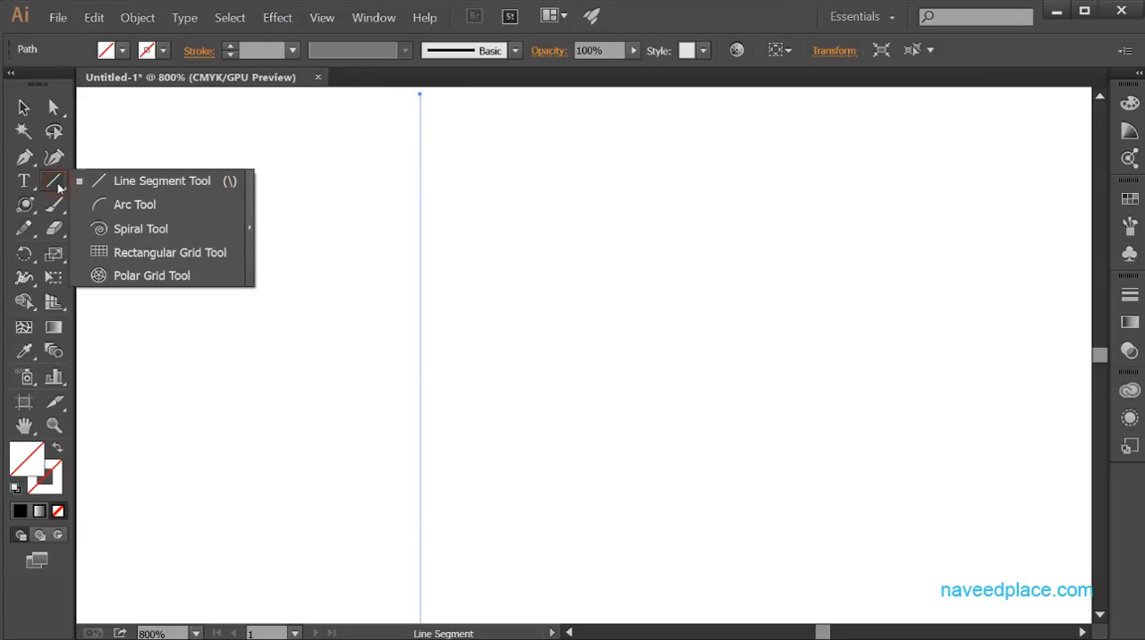
pyautogui.click(177, 182)
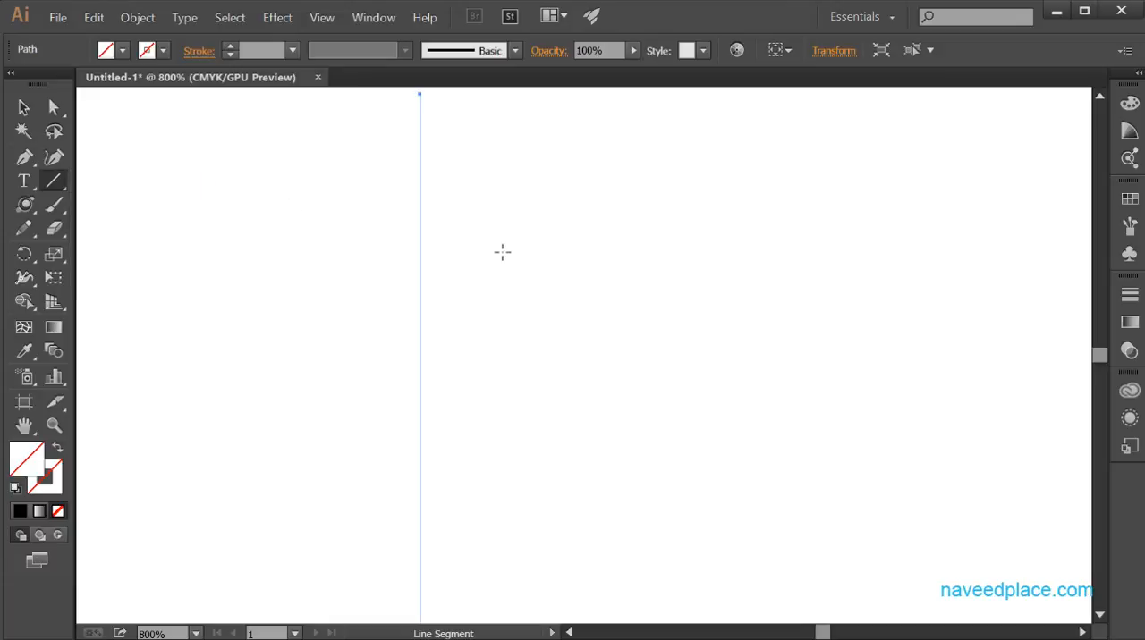
pyautogui.click(468, 251)
pyautogui.click(626, 372)
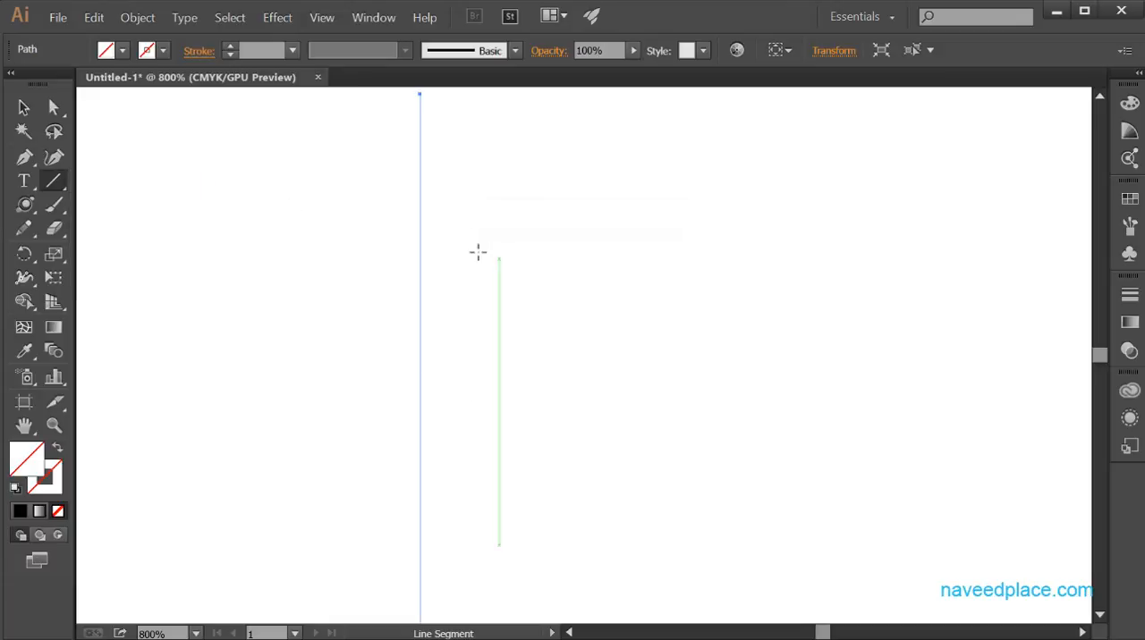
pyautogui.moveTo(468, 251); pyautogui.dragTo(936, 514)
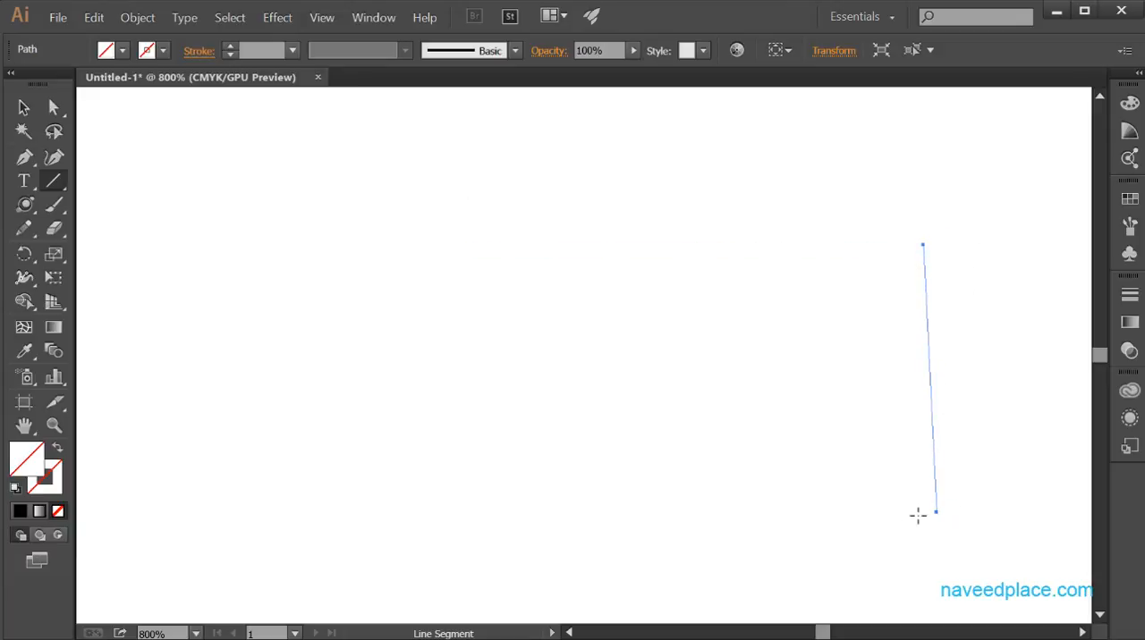
# Complete the rough rectangle with a horizontal lower edge about 82 pt long and a vertical left-hand edge.
pyautogui.moveTo(829, 515); pyautogui.dragTo(501, 514)
pyautogui.click(502, 514)
pyautogui.click(641, 373)
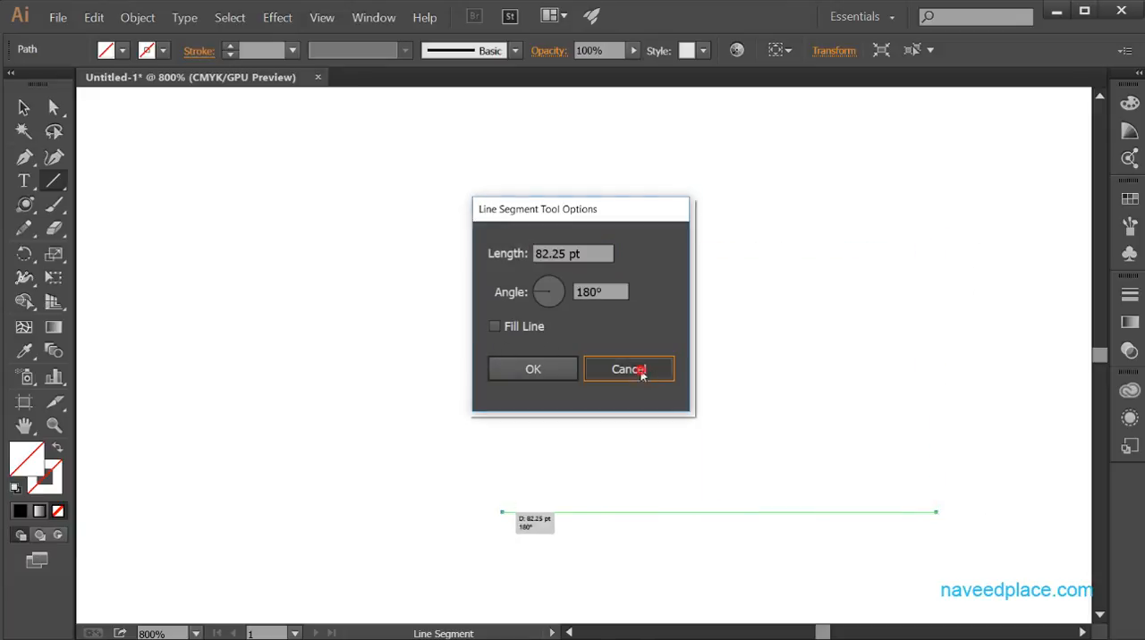
pyautogui.moveTo(488, 250); pyautogui.dragTo(490, 519)
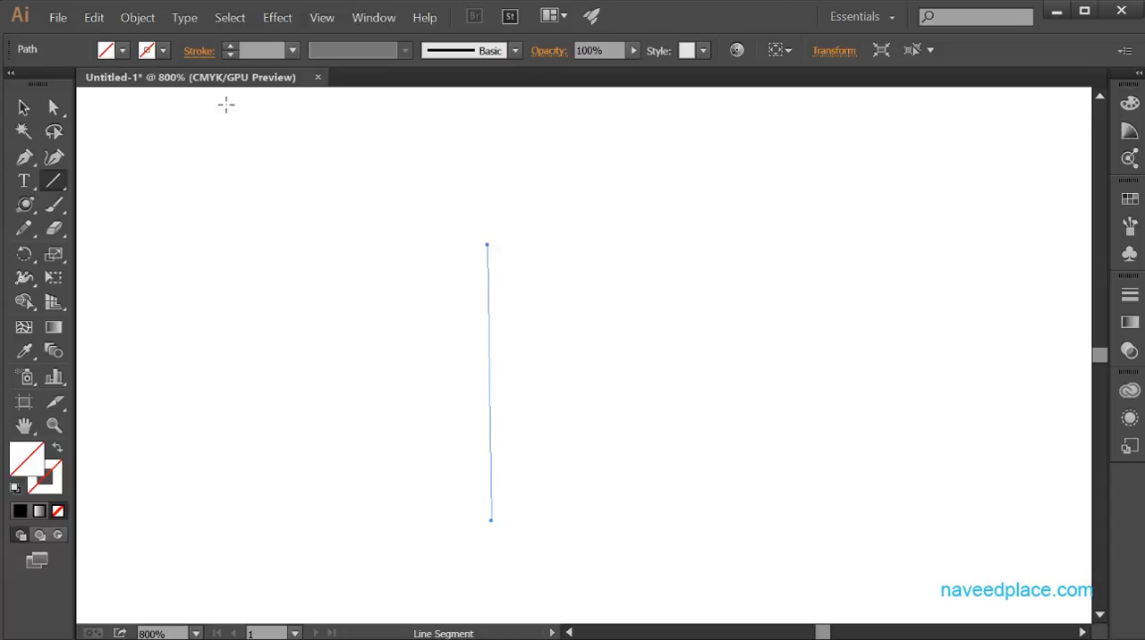
# Select all the line segments around the rectangle to examine the drawn shape, and clear the selection.
pyautogui.click(24, 108)
pyautogui.click(608, 284)
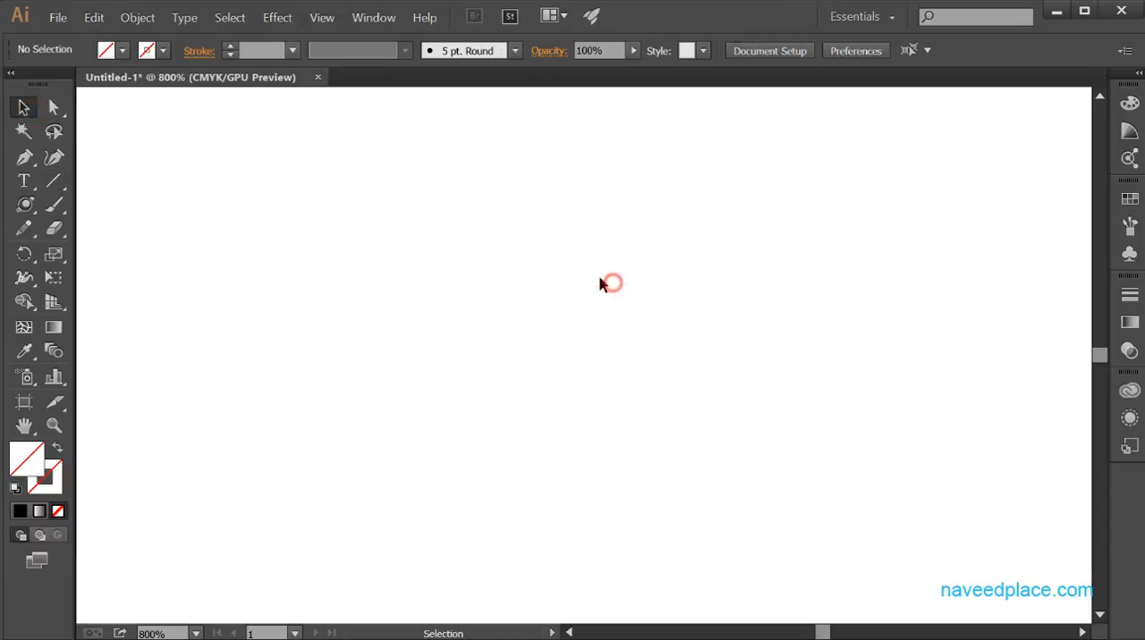
pyautogui.click(454, 202)
pyautogui.moveTo(456, 288); pyautogui.dragTo(921, 585)
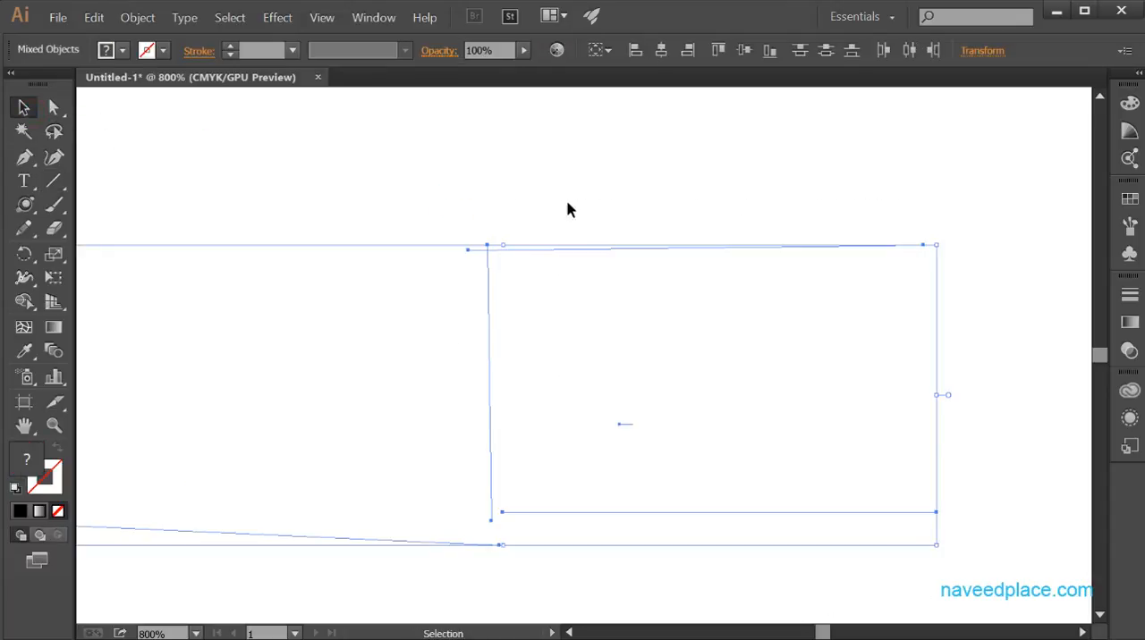
pyautogui.click(856, 359)
pyautogui.click(431, 215)
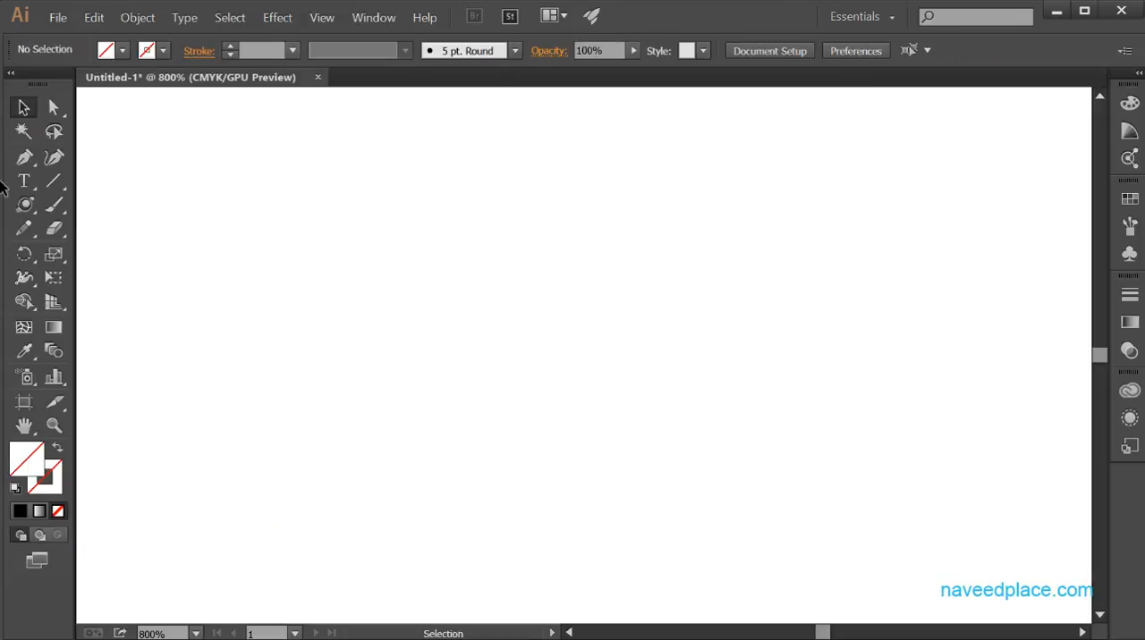
# Draw a nearly straight vertical arc about 64 pt tall with the Arc tool.
pyautogui.click(62, 182)
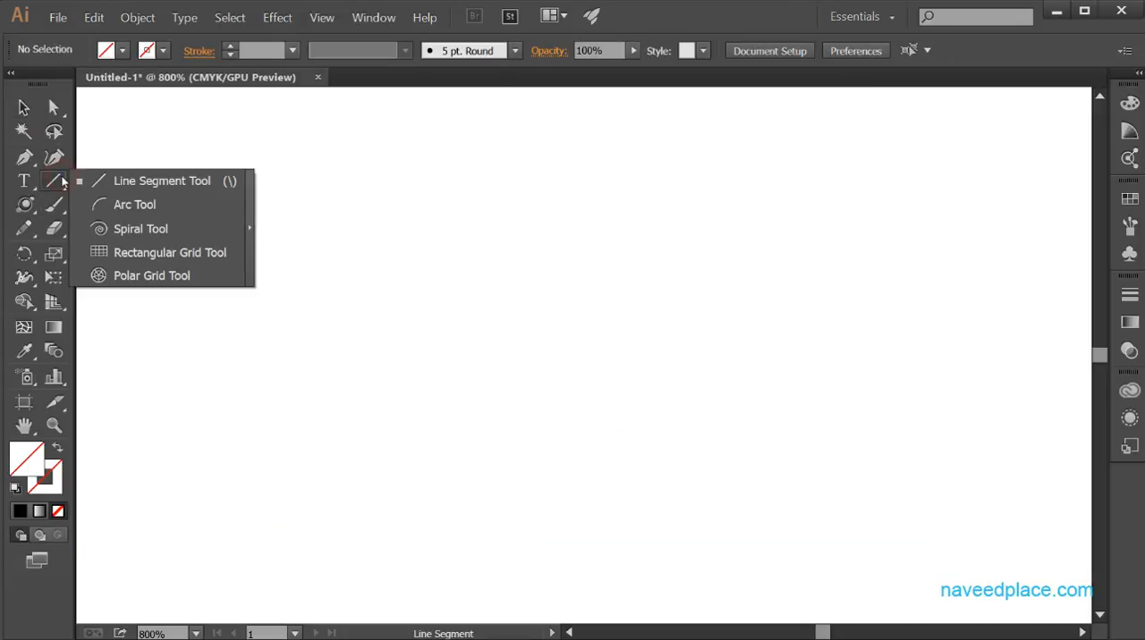
pyautogui.click(114, 205)
pyautogui.click(113, 204)
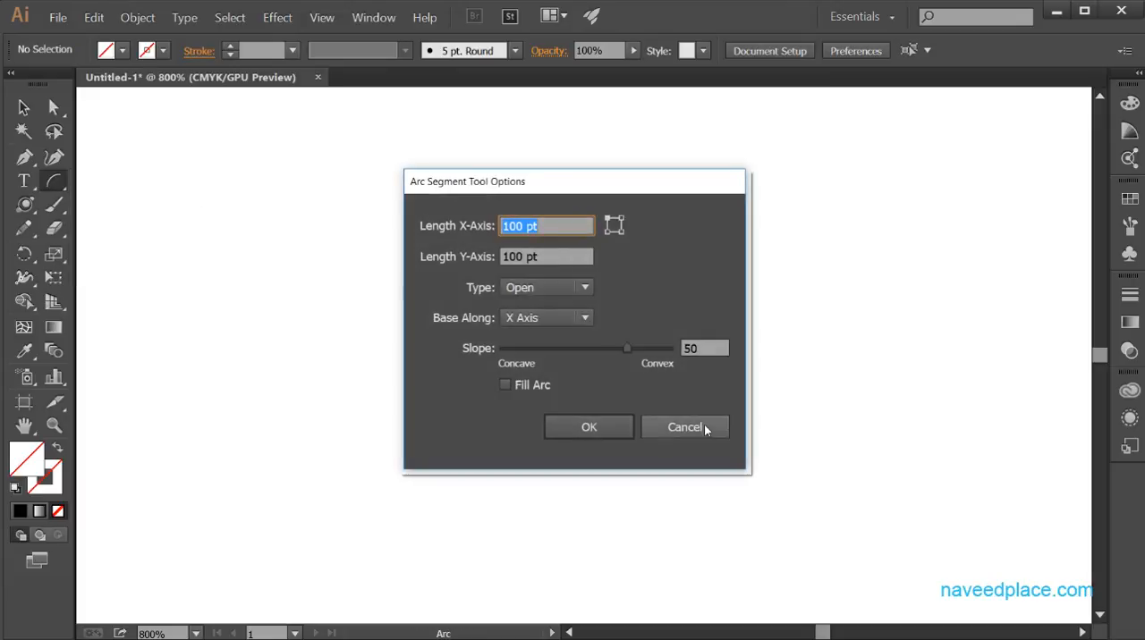
pyautogui.click(701, 428)
pyautogui.click(329, 185)
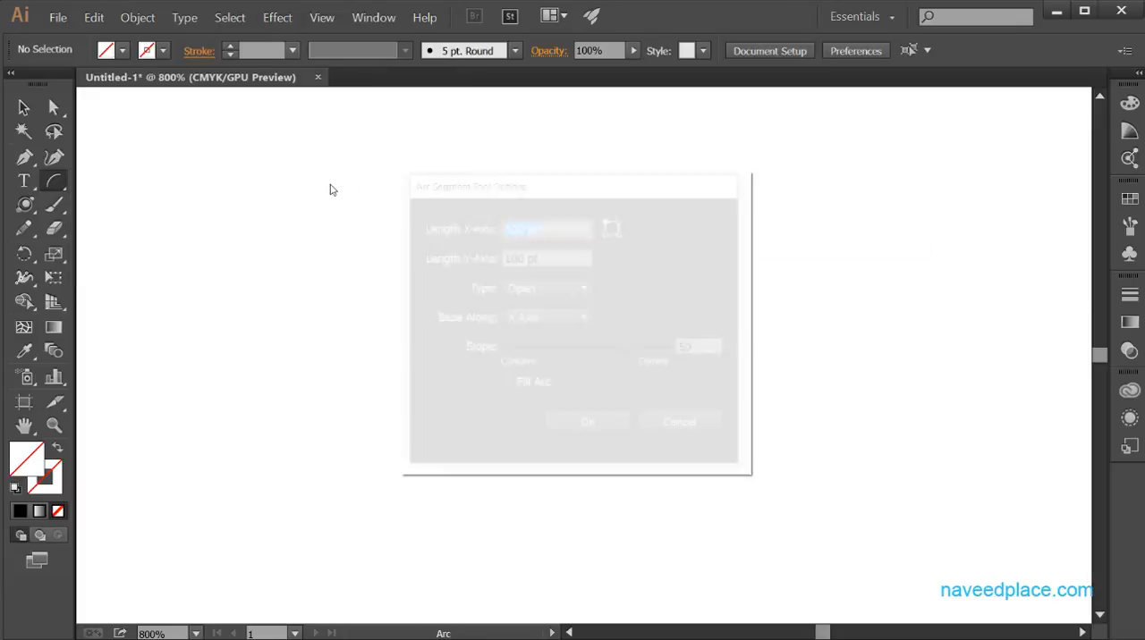
pyautogui.click(677, 426)
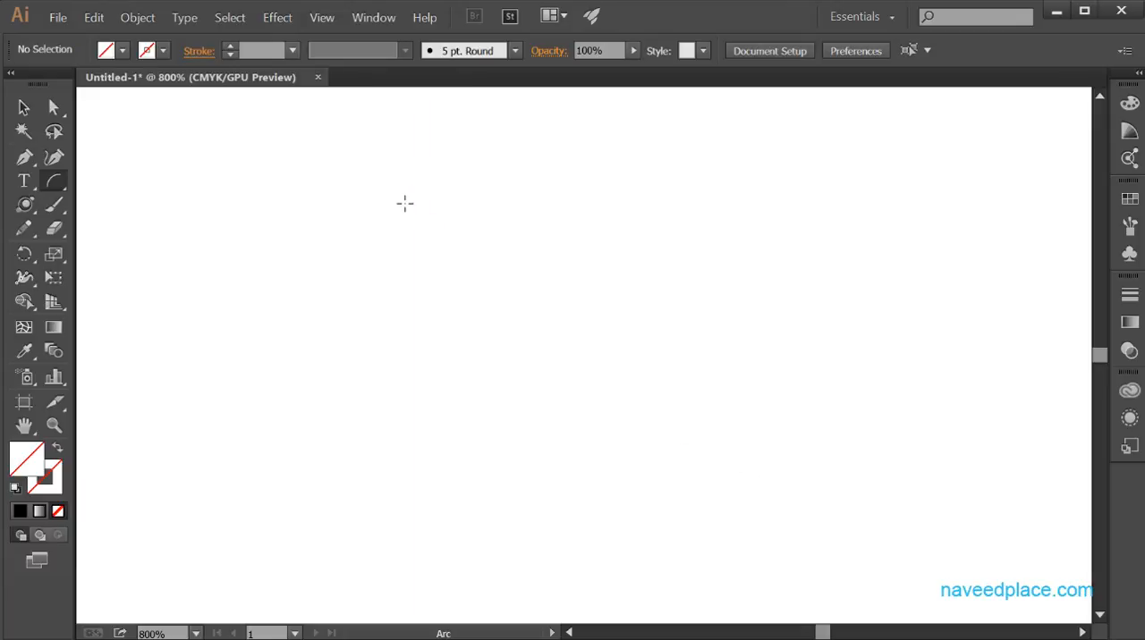
pyautogui.moveTo(405, 204); pyautogui.dragTo(405, 543)
pyautogui.click(404, 542)
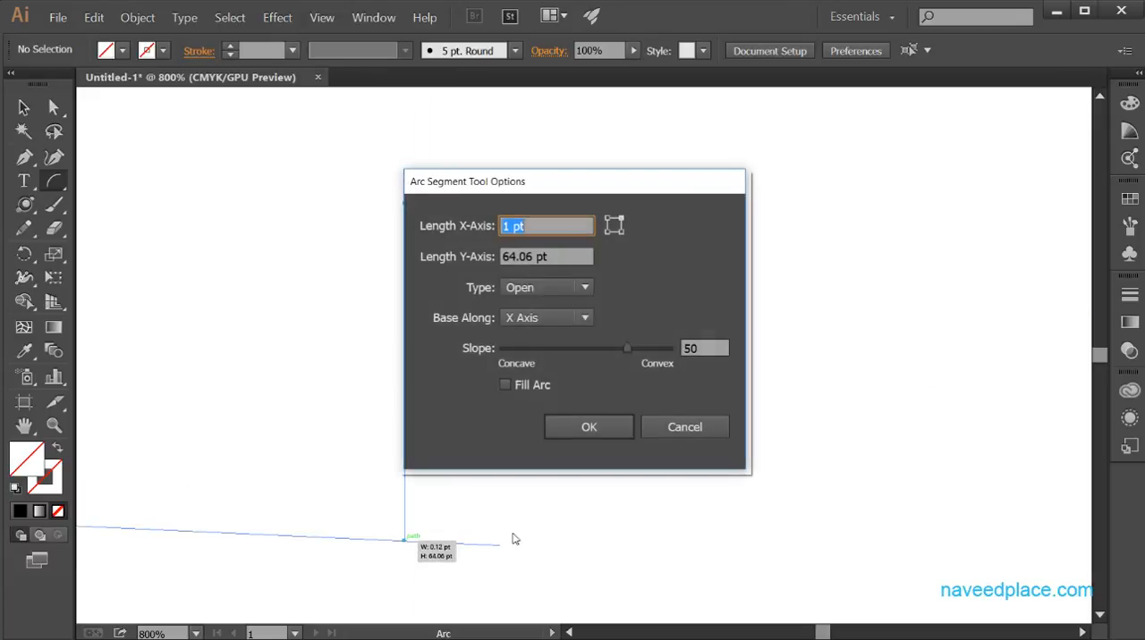
pyautogui.click(689, 435)
pyautogui.click(452, 527)
pyautogui.click(719, 431)
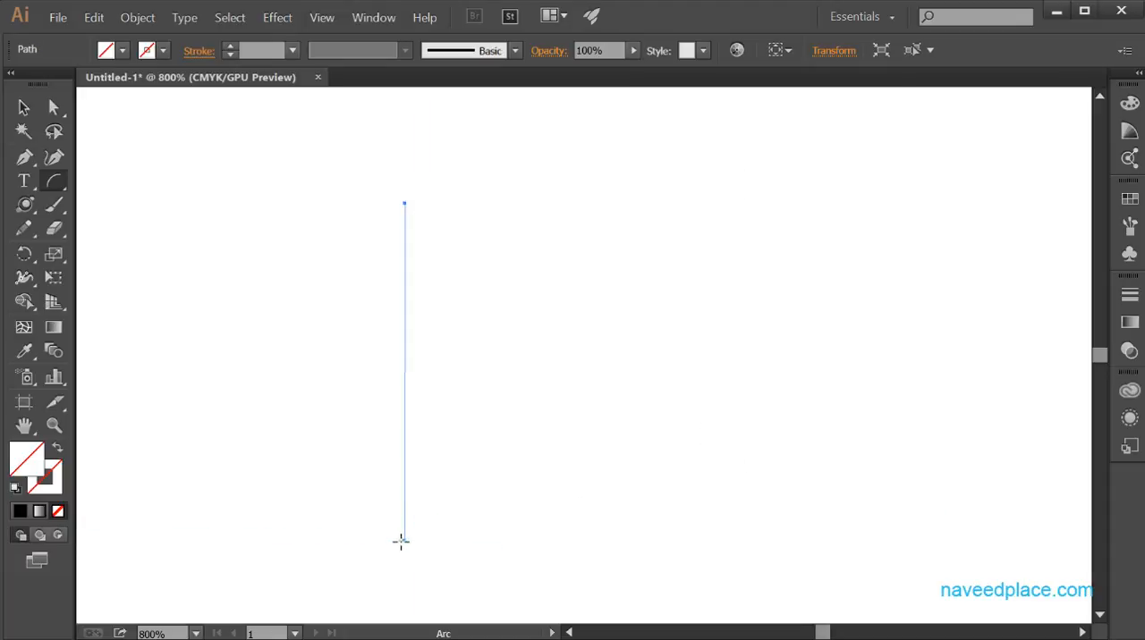
# Draw an open arc about 28 pt wide and 46 pt tall, rising from the lower end of the vertical arc.
pyautogui.moveTo(403, 541); pyautogui.dragTo(551, 296)
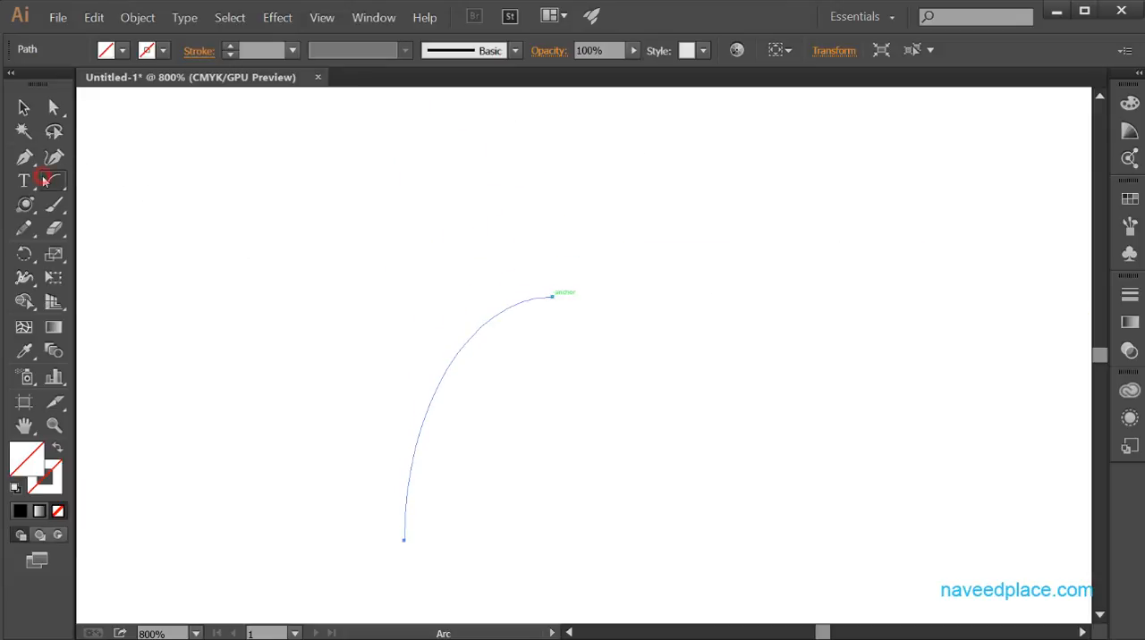
pyautogui.moveTo(51, 180); pyautogui.dragTo(110, 179)
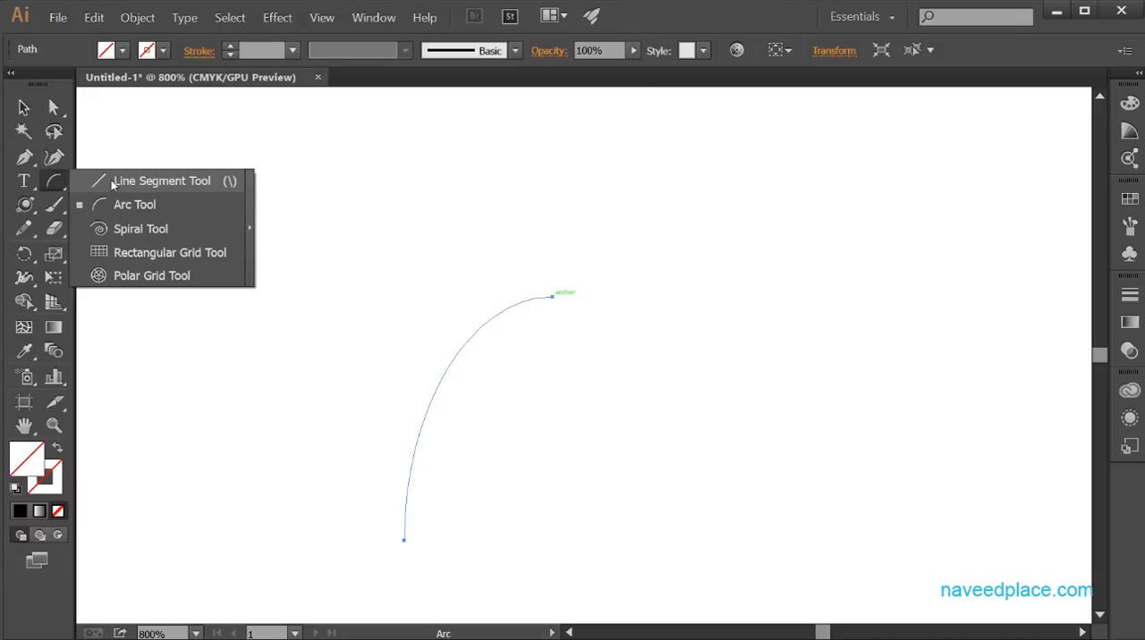
pyautogui.moveTo(111, 180); pyautogui.dragTo(111, 204)
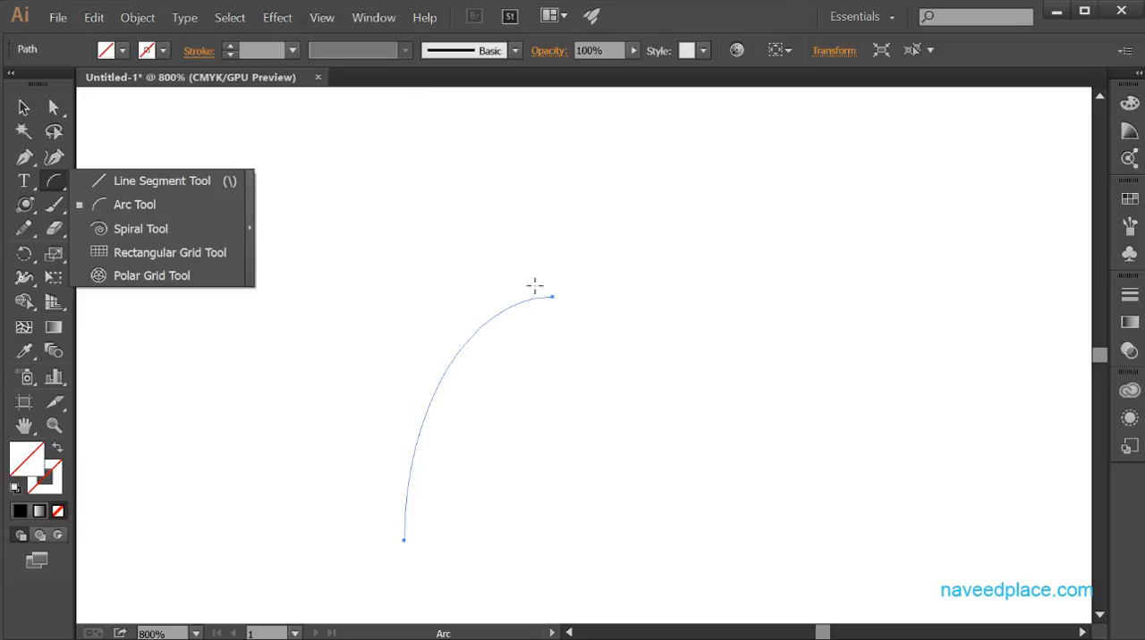
# Create a closed arc with an X-axis length of 28.12 pt and a Y-axis length of 46.31 pt, based along the X axis.
pyautogui.click(402, 239)
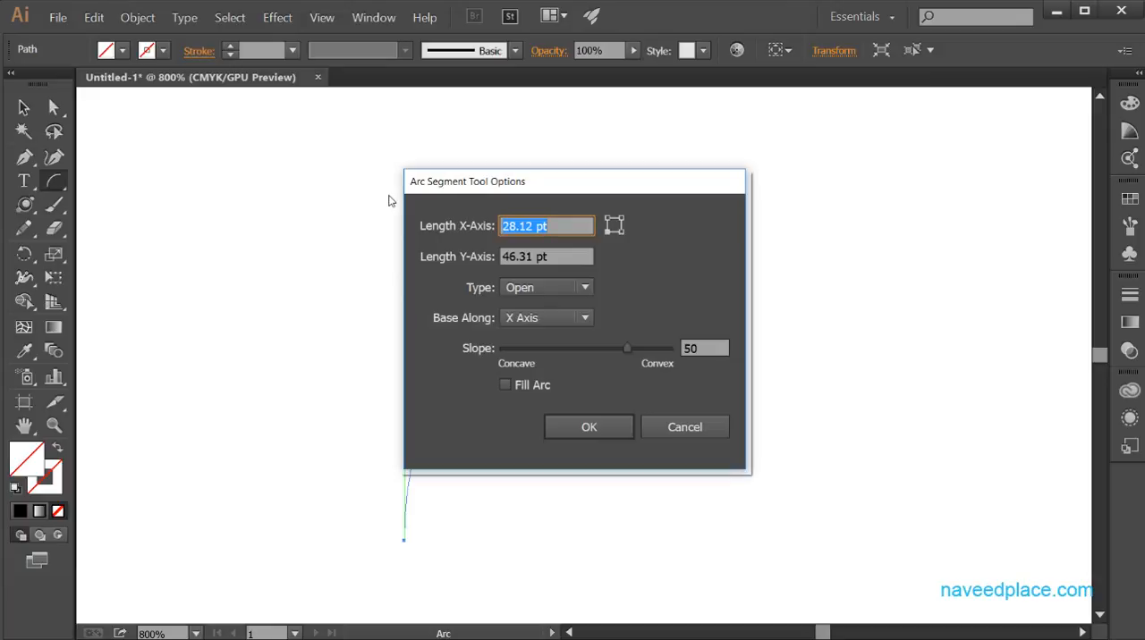
pyautogui.moveTo(534, 182); pyautogui.dragTo(768, 149)
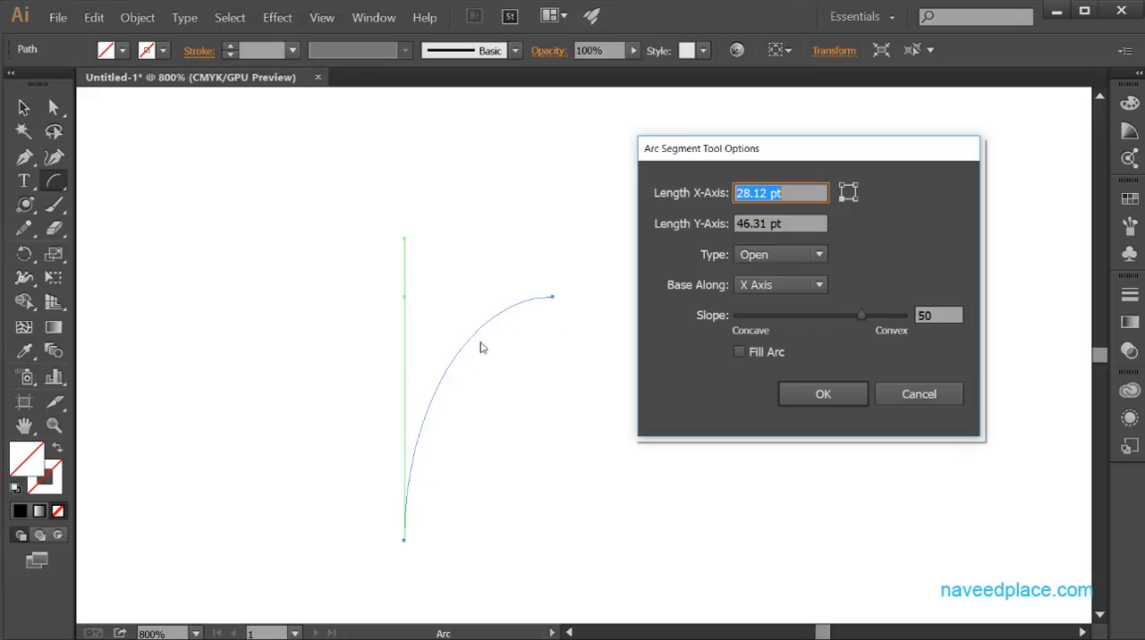
pyautogui.click(749, 261)
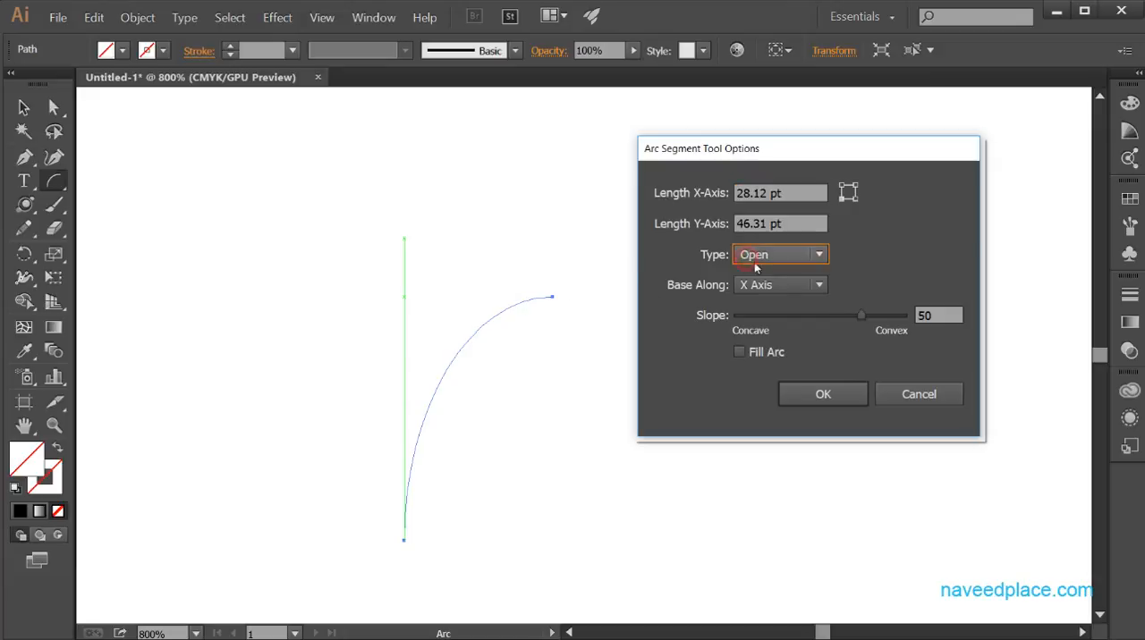
pyautogui.click(769, 270)
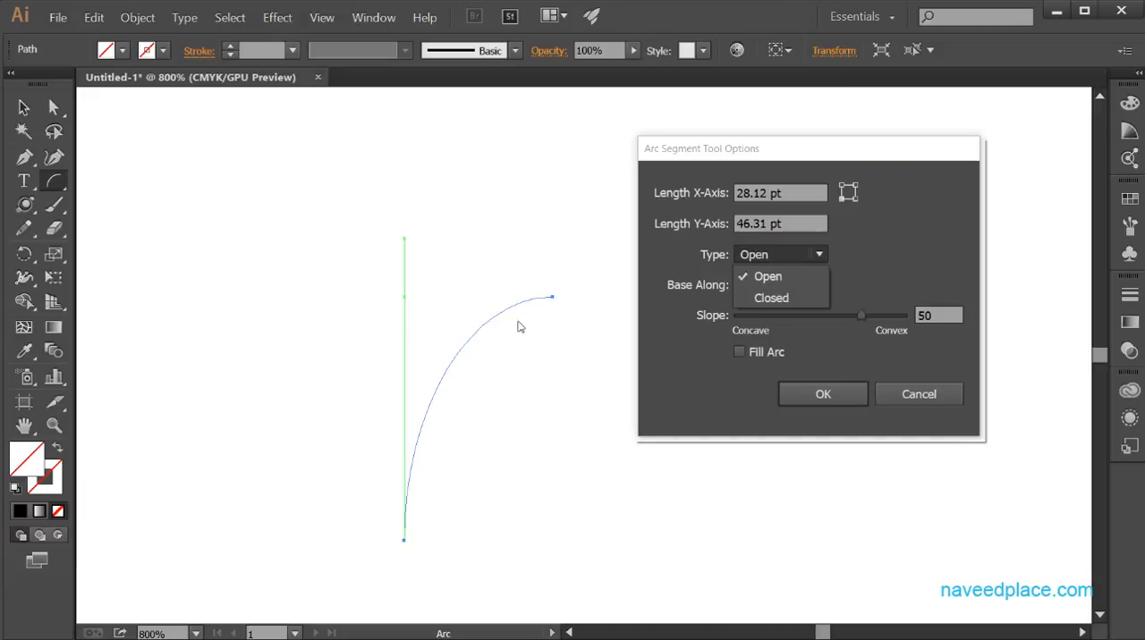
pyautogui.click(769, 299)
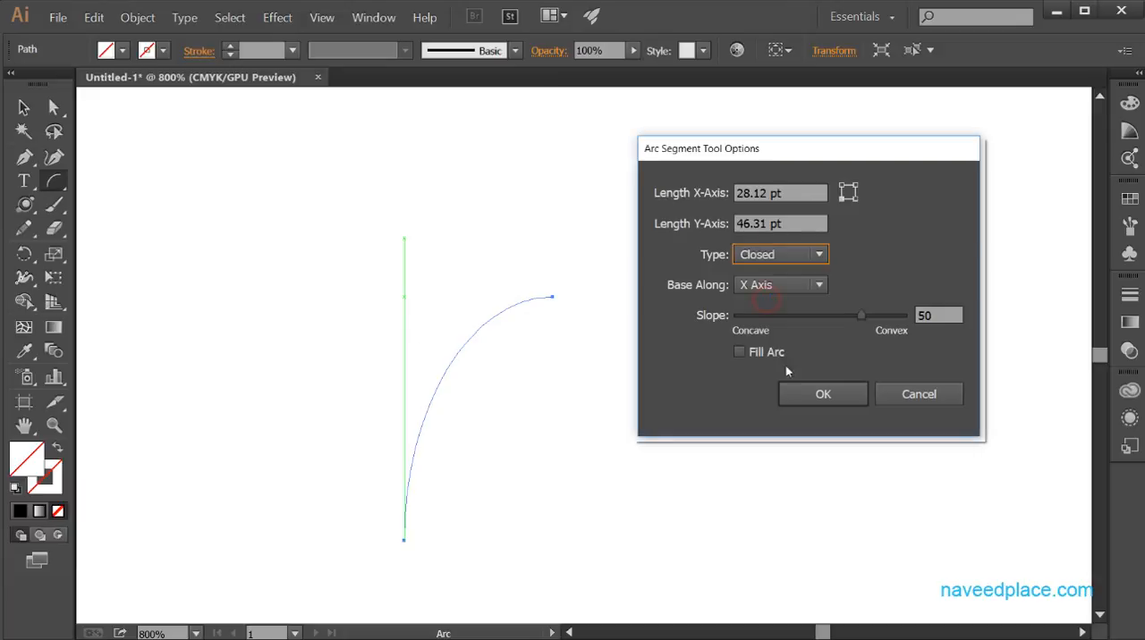
pyautogui.click(792, 394)
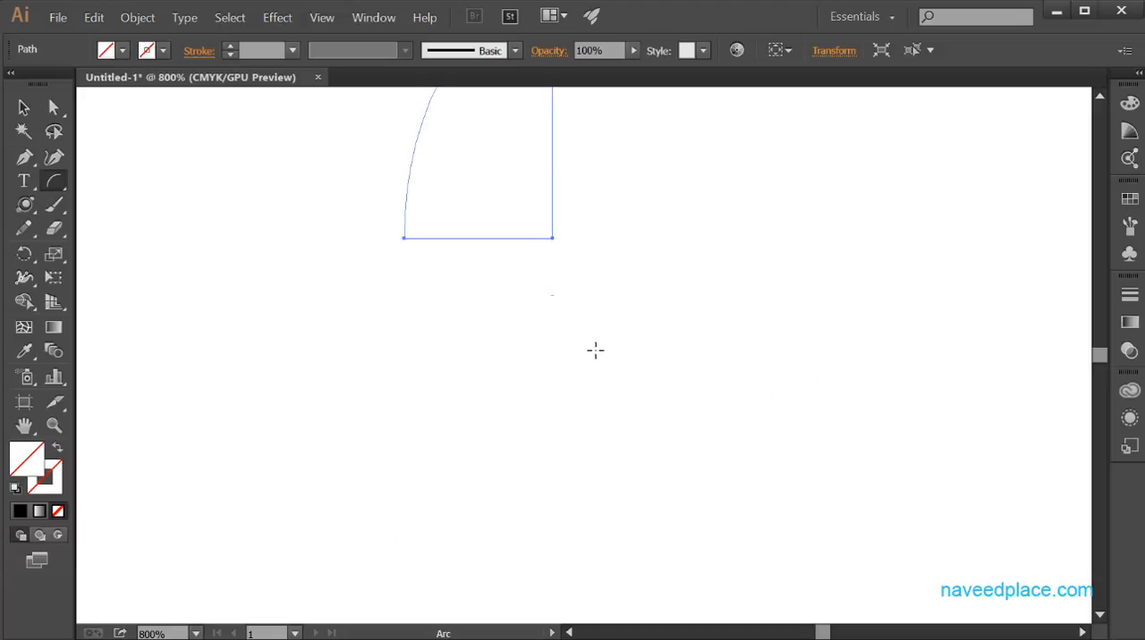
# Create an open arc with an X-axis length of 28.12 pt and a Y-axis length of 46.31 pt, based along the X axis.
pyautogui.moveTo(634, 327); pyautogui.dragTo(595, 562)
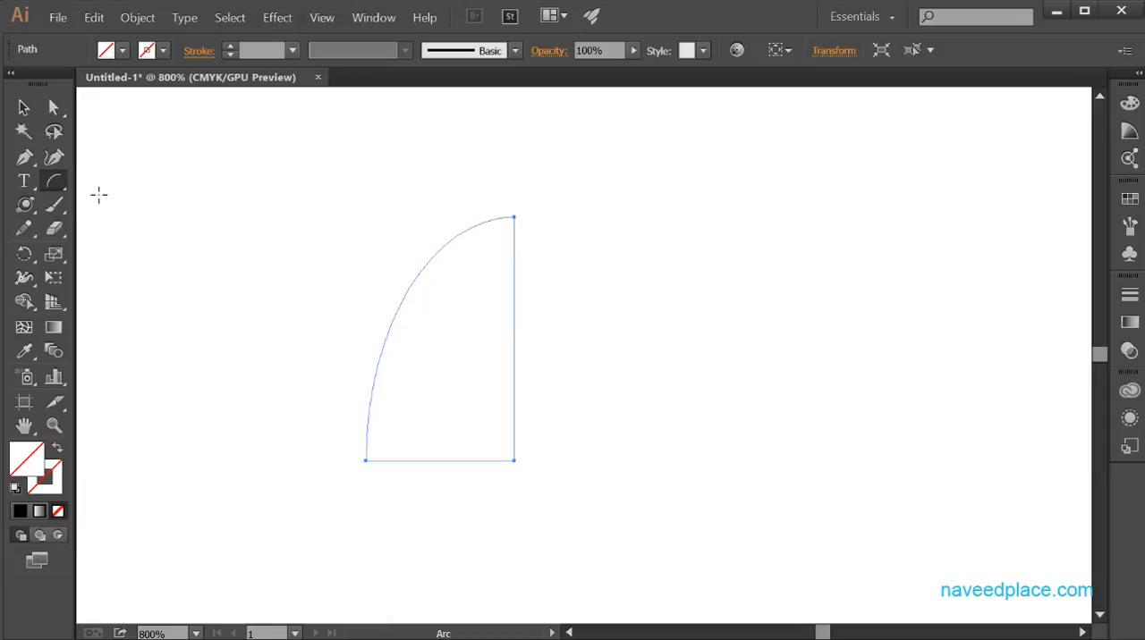
pyautogui.click(681, 324)
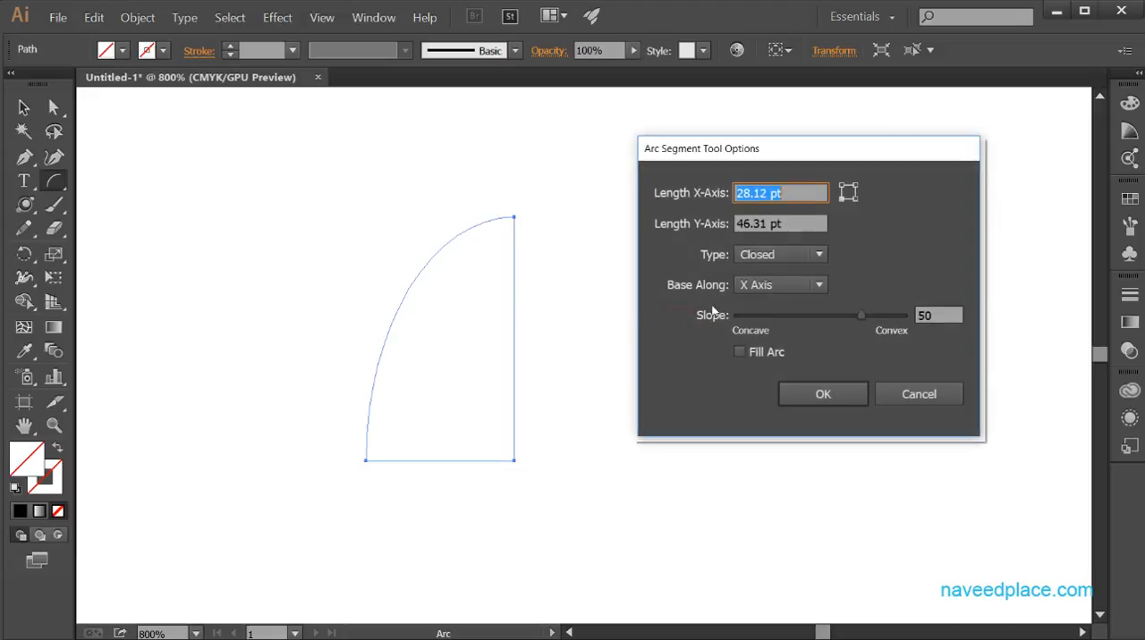
pyautogui.click(783, 257)
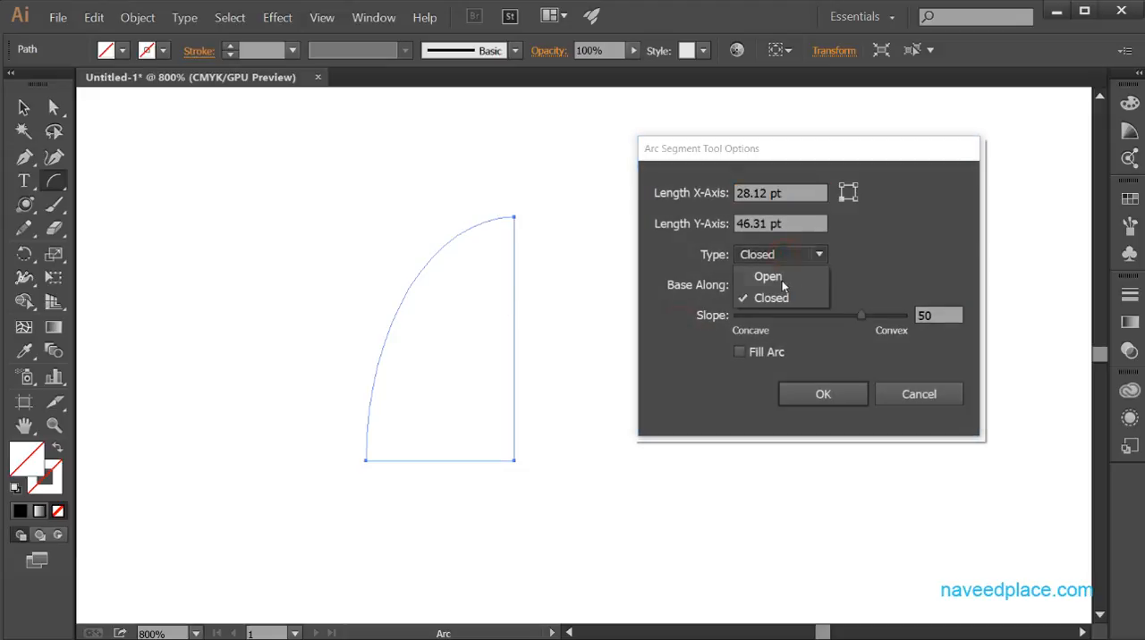
pyautogui.click(769, 273)
pyautogui.click(782, 284)
pyautogui.click(894, 287)
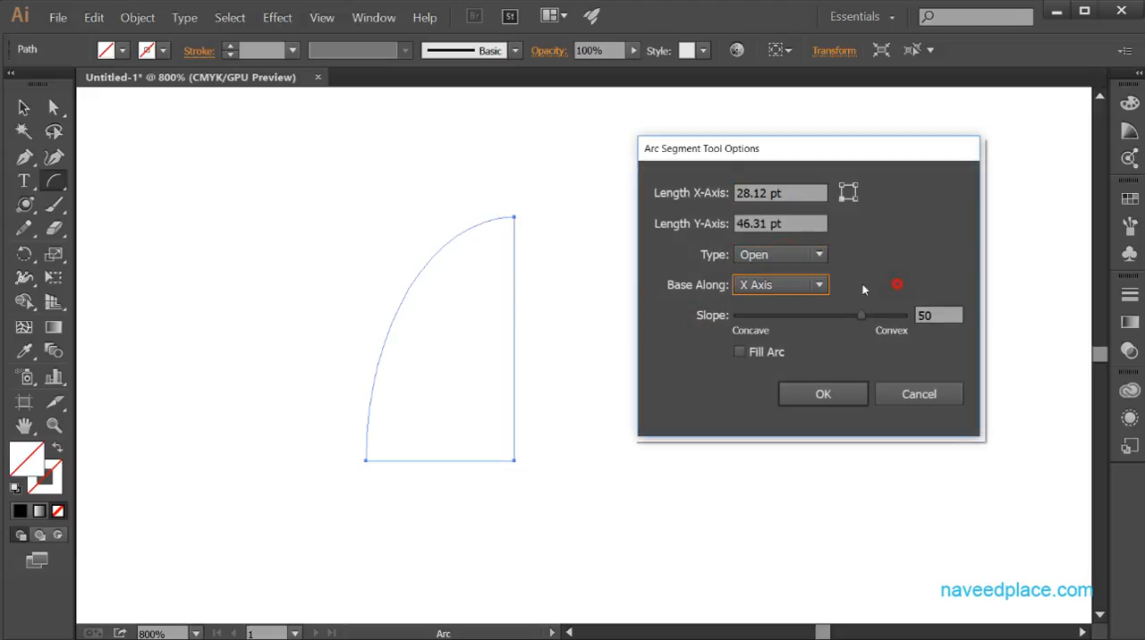
pyautogui.click(787, 285)
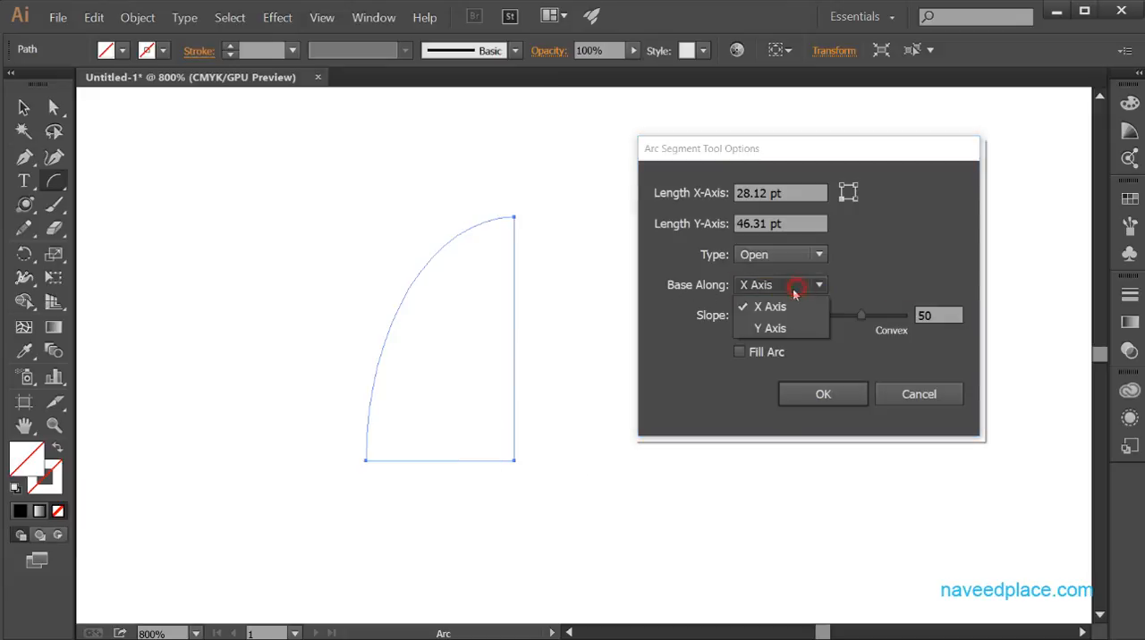
pyautogui.click(778, 329)
pyautogui.click(779, 289)
pyautogui.click(781, 308)
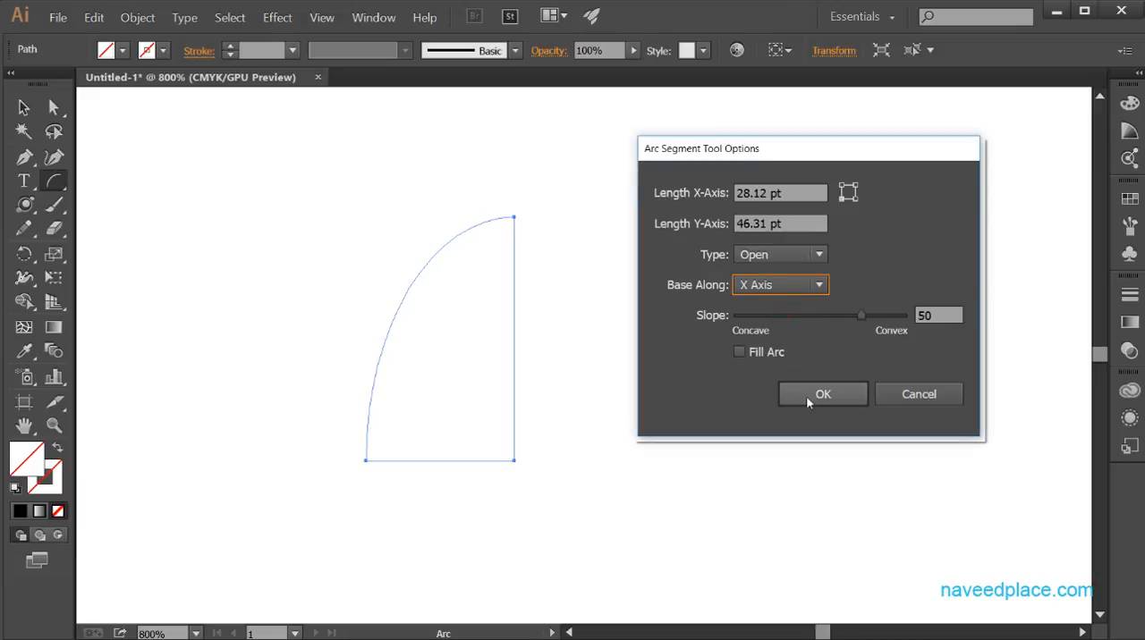
pyautogui.click(807, 395)
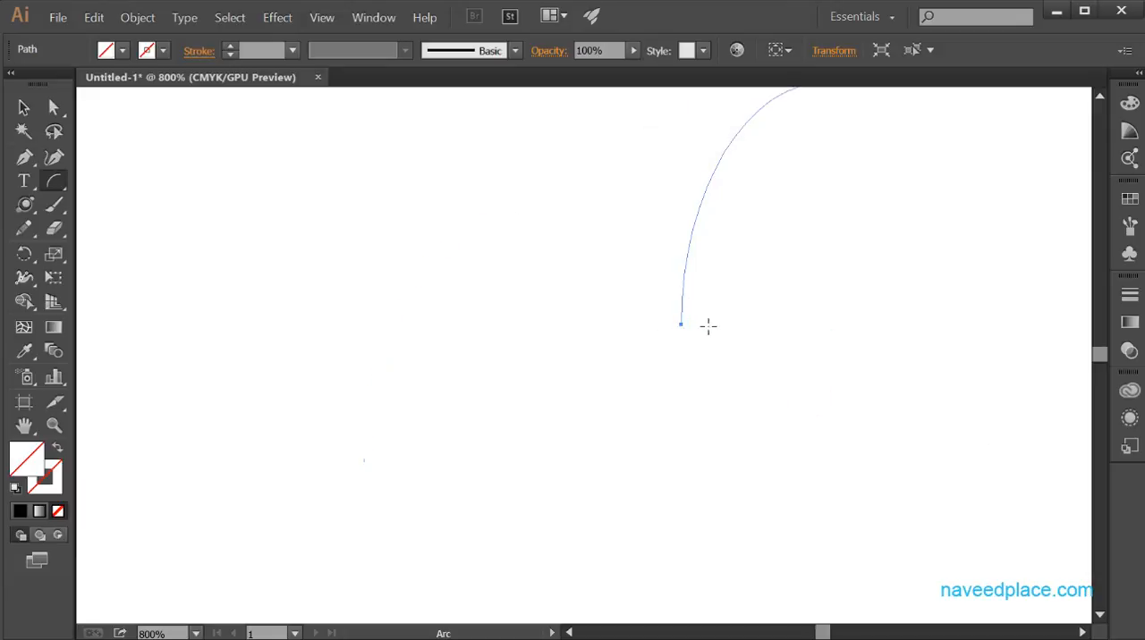
pyautogui.press('space')
pyautogui.moveTo(715, 307); pyautogui.dragTo(540, 457)
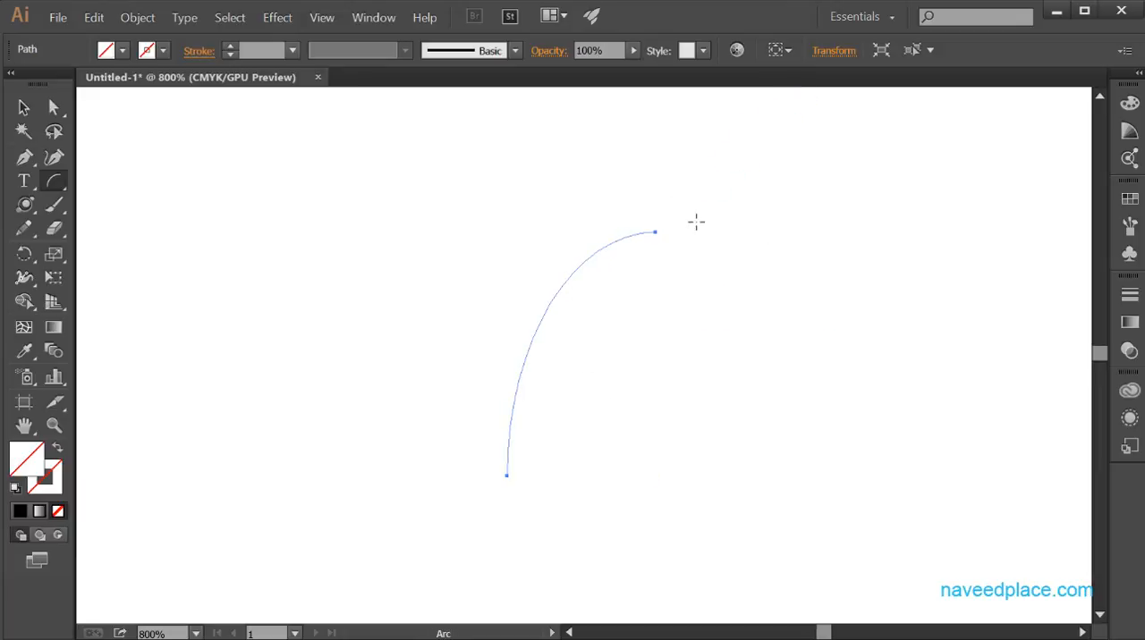
# Create another open arc, 28.12 pt by 46.31 pt, based along the Y axis.
pyautogui.click(314, 263)
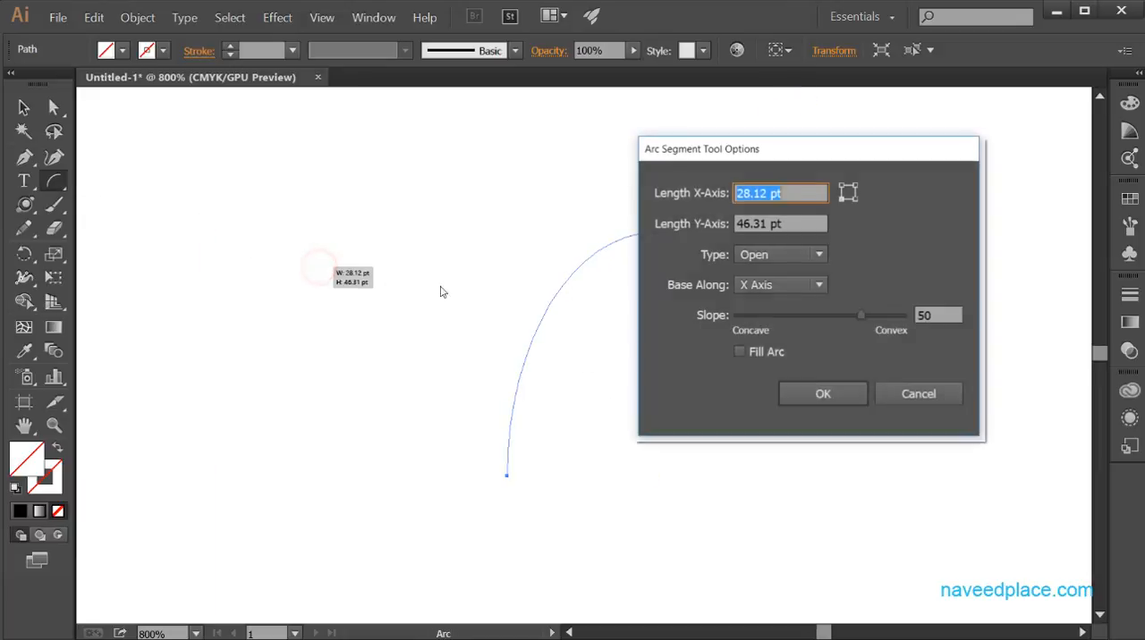
pyautogui.click(776, 285)
pyautogui.click(769, 329)
pyautogui.click(812, 394)
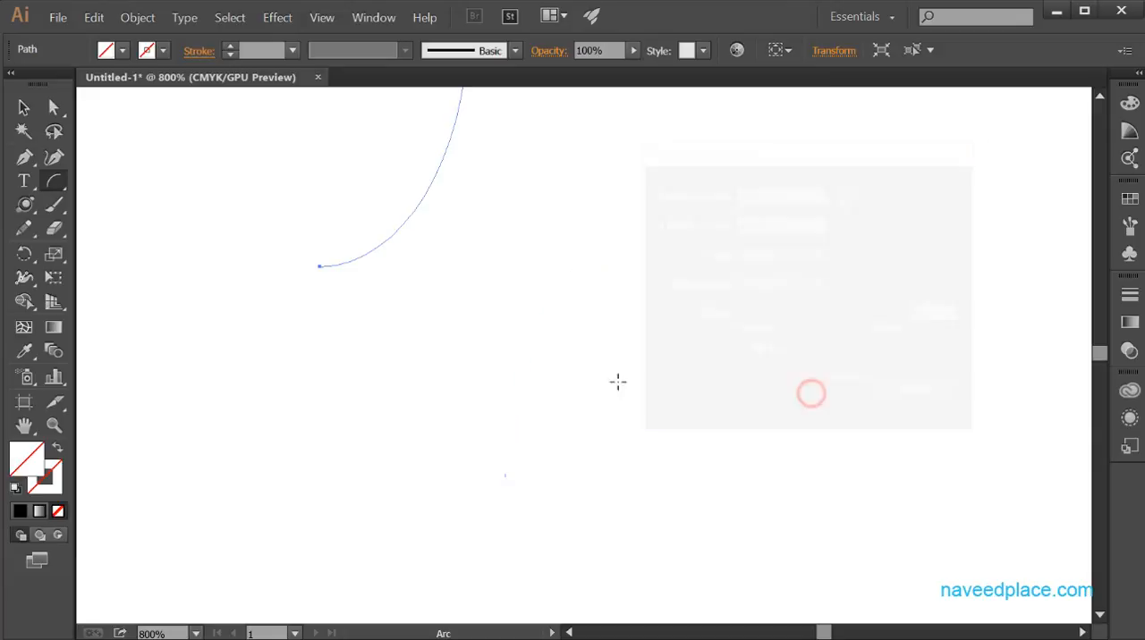
pyautogui.moveTo(513, 287); pyautogui.dragTo(591, 542)
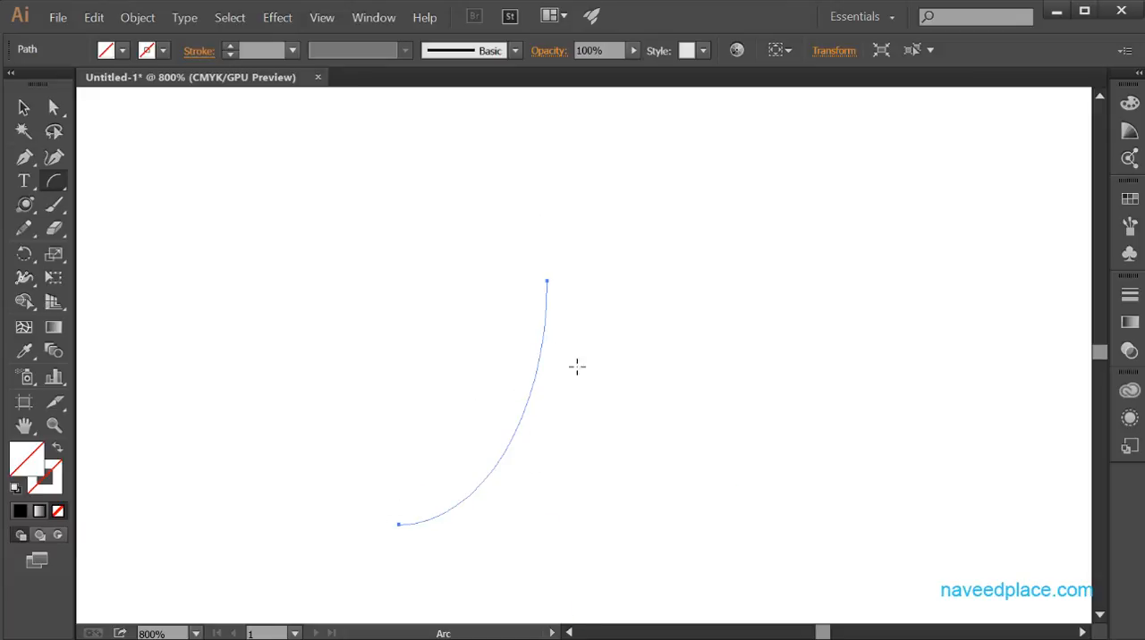
# Create an open 28.12 pt by 46.31 pt arc along the Y axis with the slope at its concave extreme of -100.
pyautogui.click(358, 301)
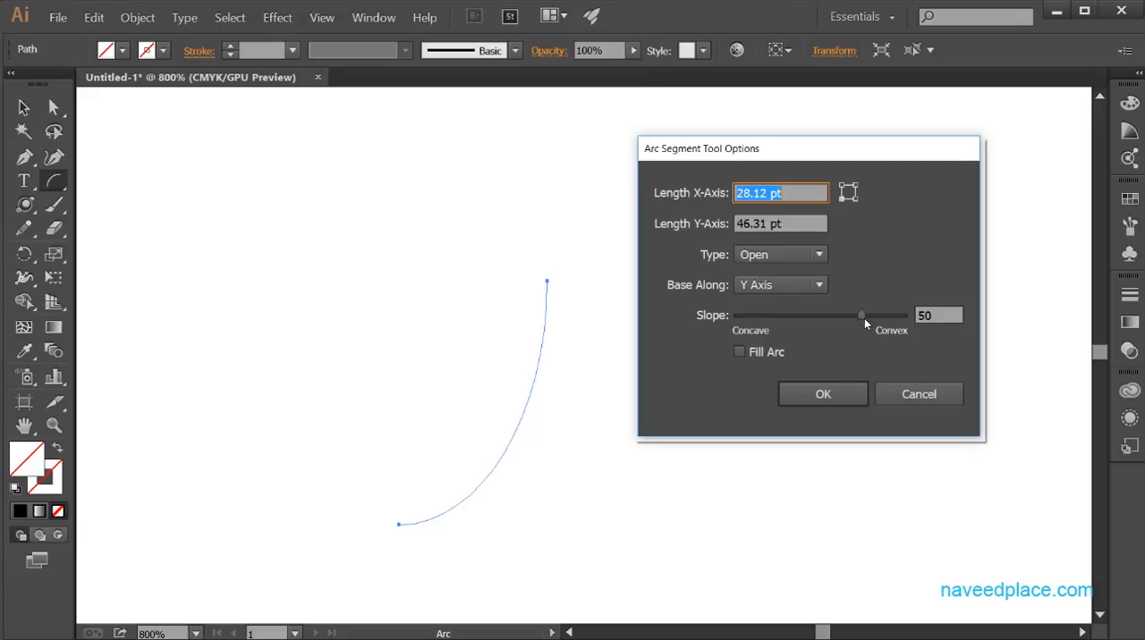
pyautogui.moveTo(861, 316); pyautogui.dragTo(737, 318)
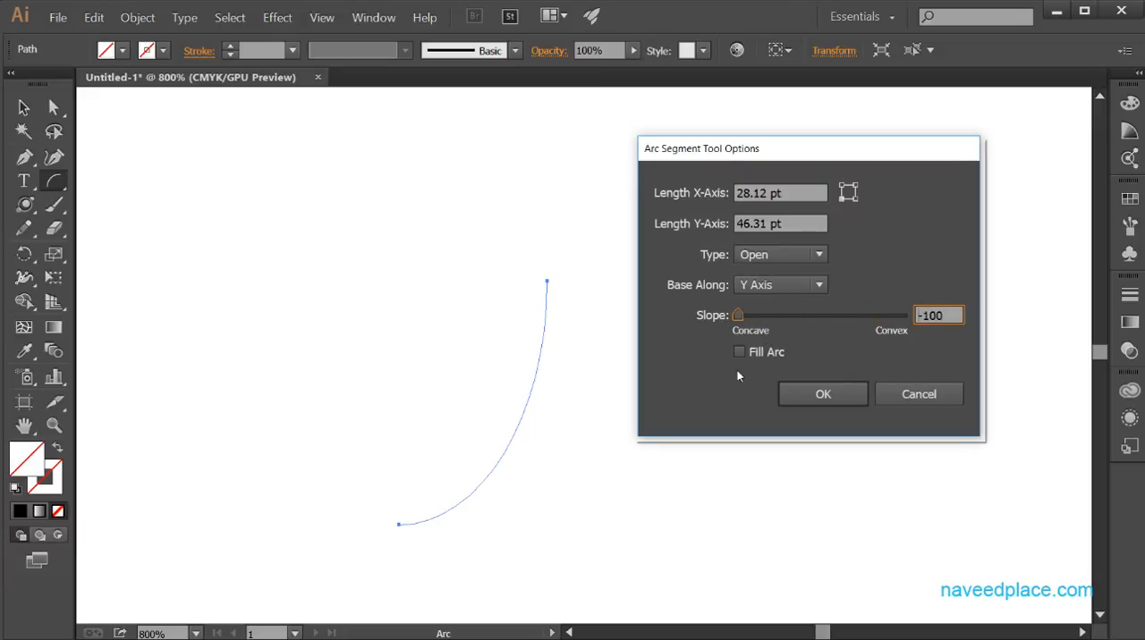
pyautogui.click(807, 396)
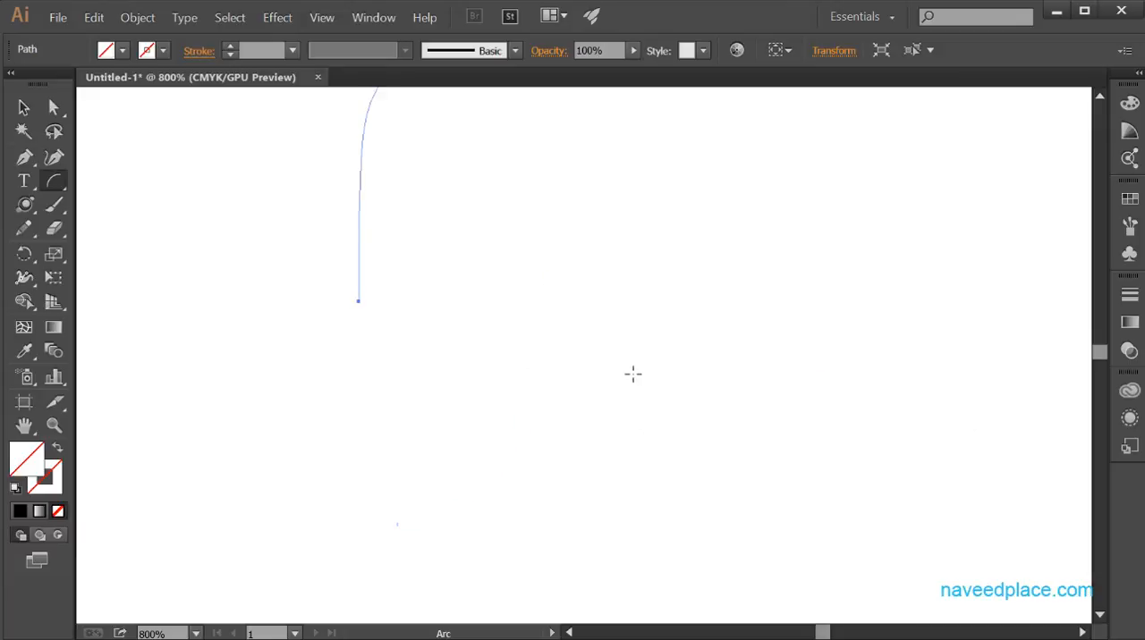
pyautogui.moveTo(426, 265); pyautogui.dragTo(444, 439)
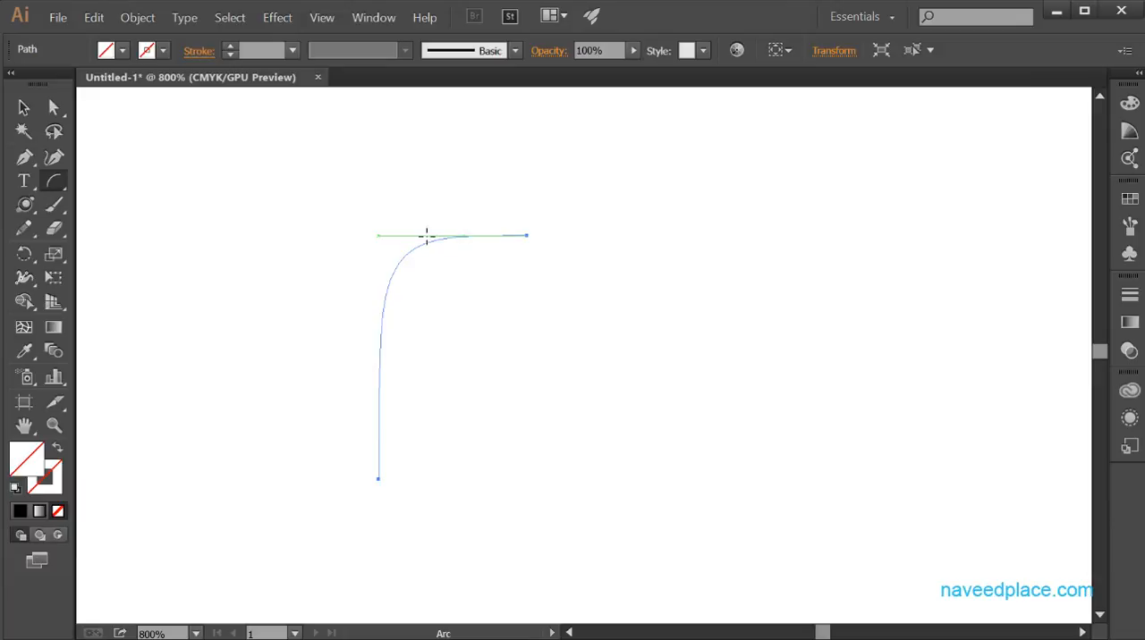
# Draw a tiny open arc about 3.4 pt wide and 1 pt tall on the upper edge of the concave arc.
pyautogui.click(460, 236)
pyautogui.moveTo(458, 237); pyautogui.dragTo(475, 239)
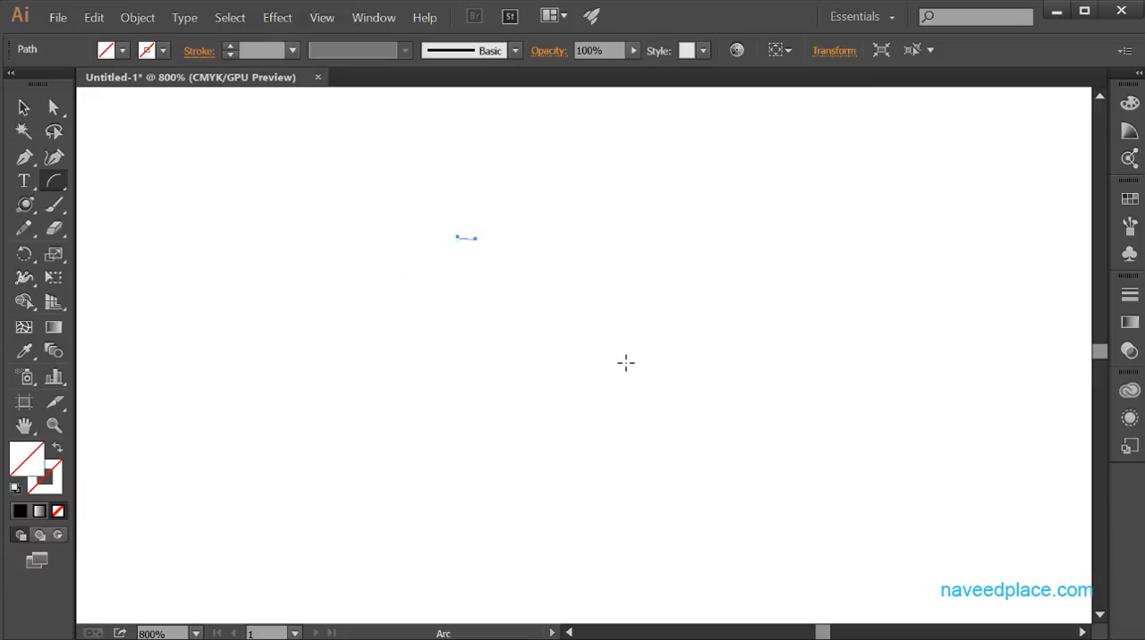
pyautogui.click(701, 301)
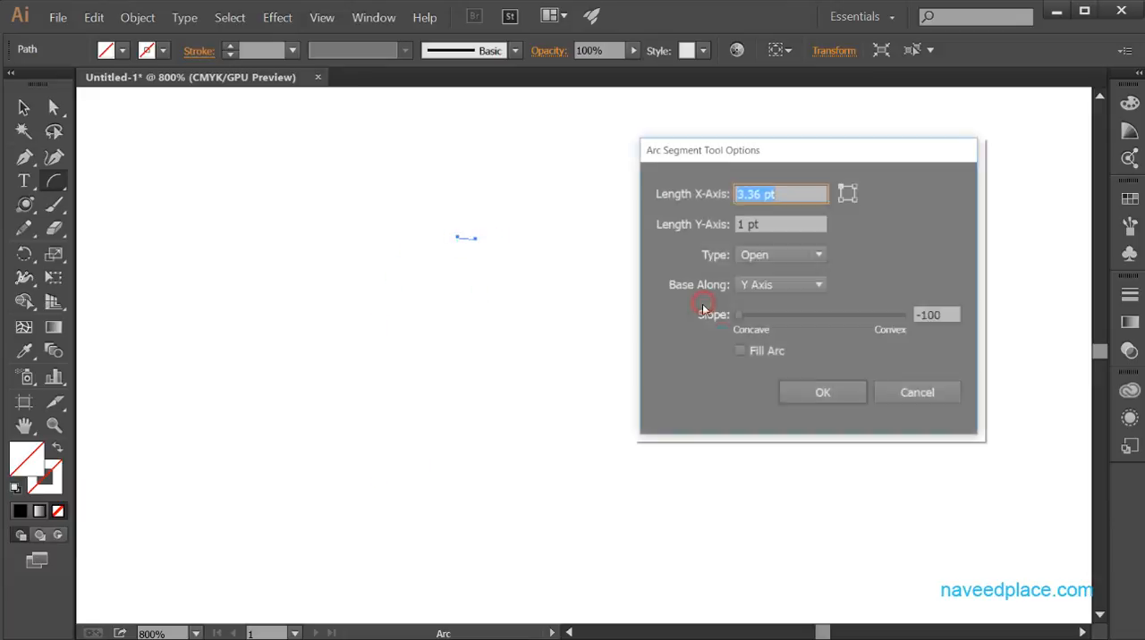
pyautogui.click(740, 316)
pyautogui.moveTo(740, 316); pyautogui.dragTo(902, 316)
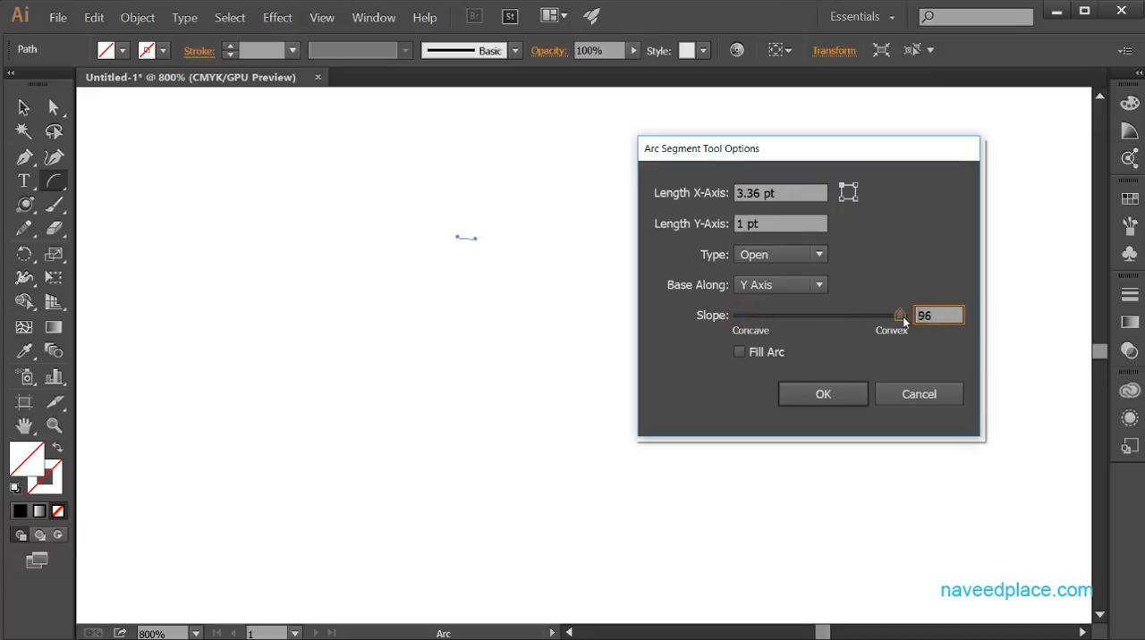
pyautogui.click(740, 353)
pyautogui.click(919, 395)
# Set the tiny arc's fill to a bright red with hue 0°, saturation 87% and brightness 90%.
pyautogui.click(29, 457)
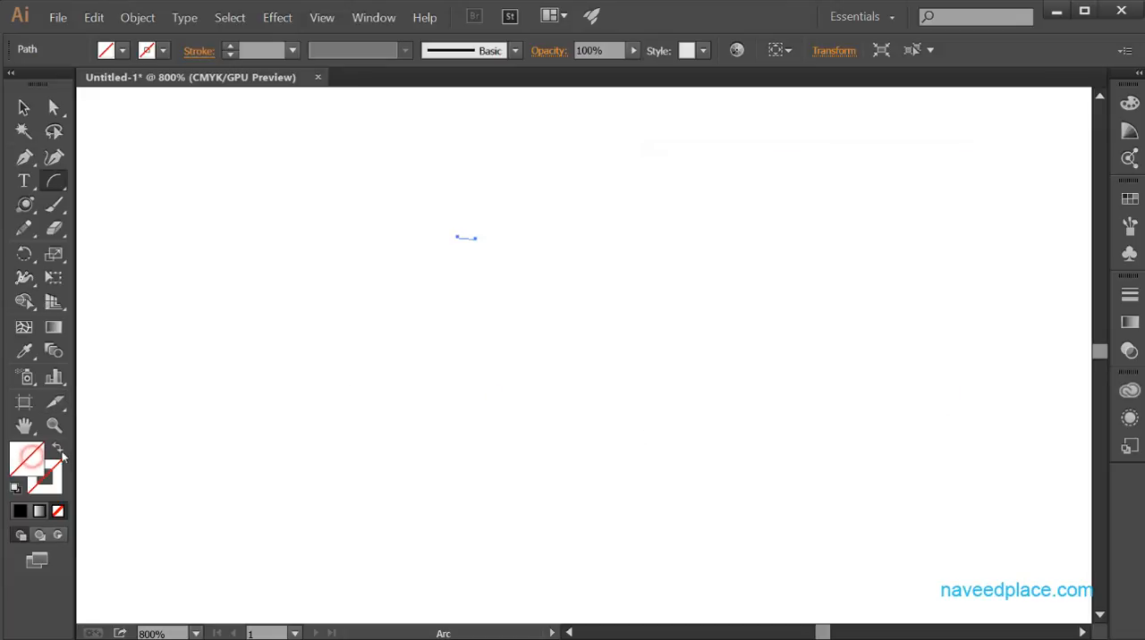
pyautogui.doubleClick(27, 457)
pyautogui.moveTo(468, 488); pyautogui.dragTo(541, 490)
pyautogui.click(792, 467)
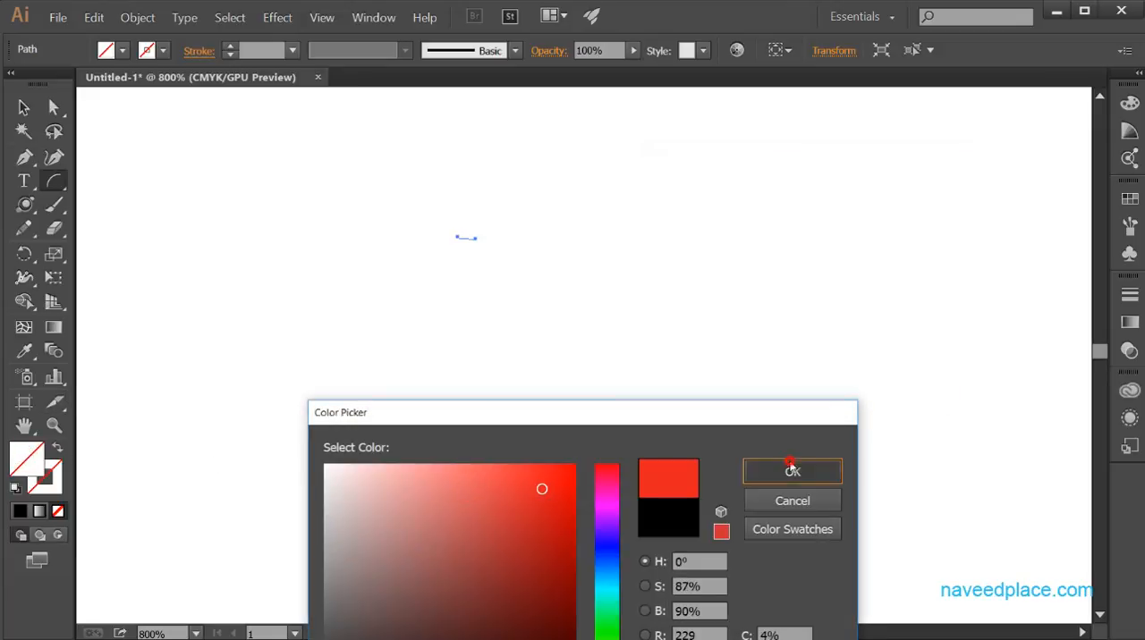
# Try to create a filled open arc, 3.36 pt by 1 pt, based along the Y axis with a convex slope of 100.
pyautogui.click(562, 318)
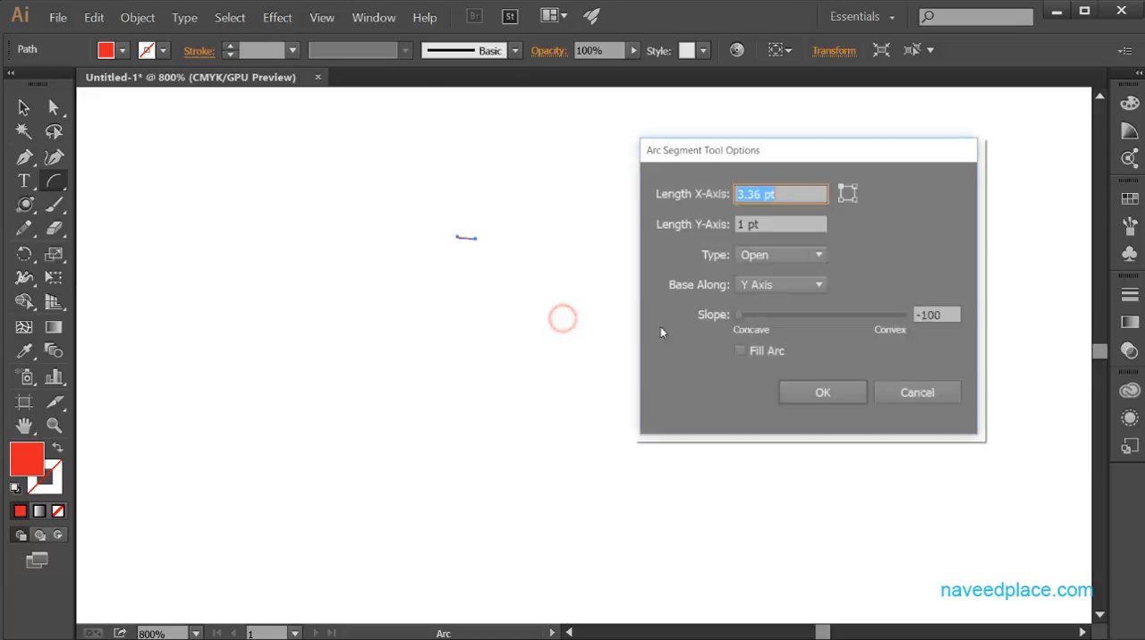
pyautogui.moveTo(741, 315); pyautogui.dragTo(907, 325)
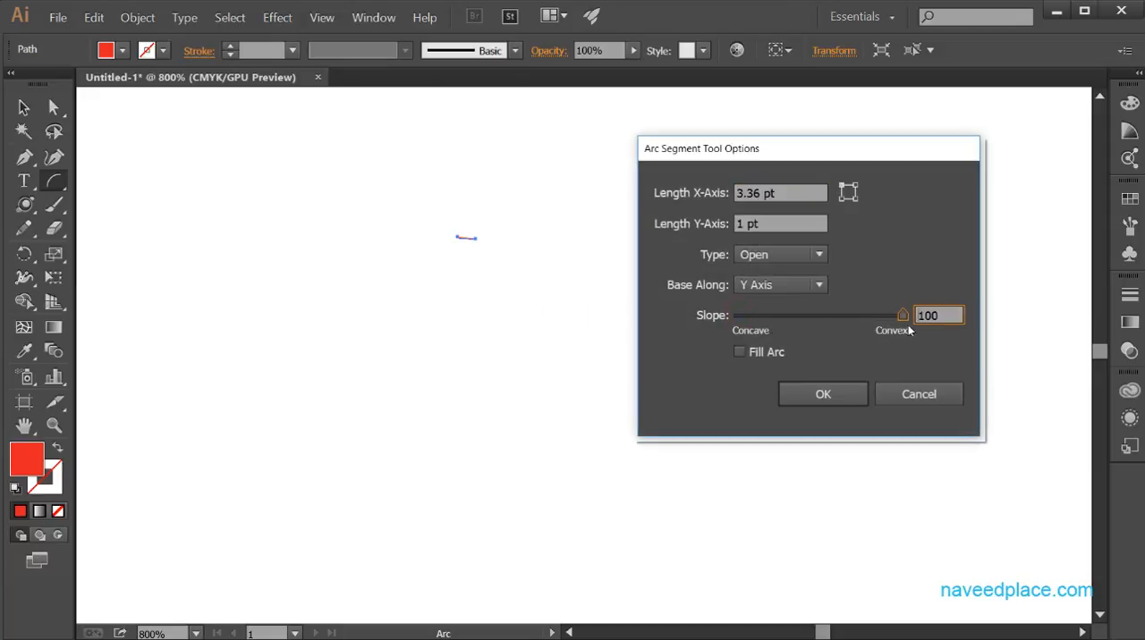
pyautogui.click(750, 352)
pyautogui.click(823, 398)
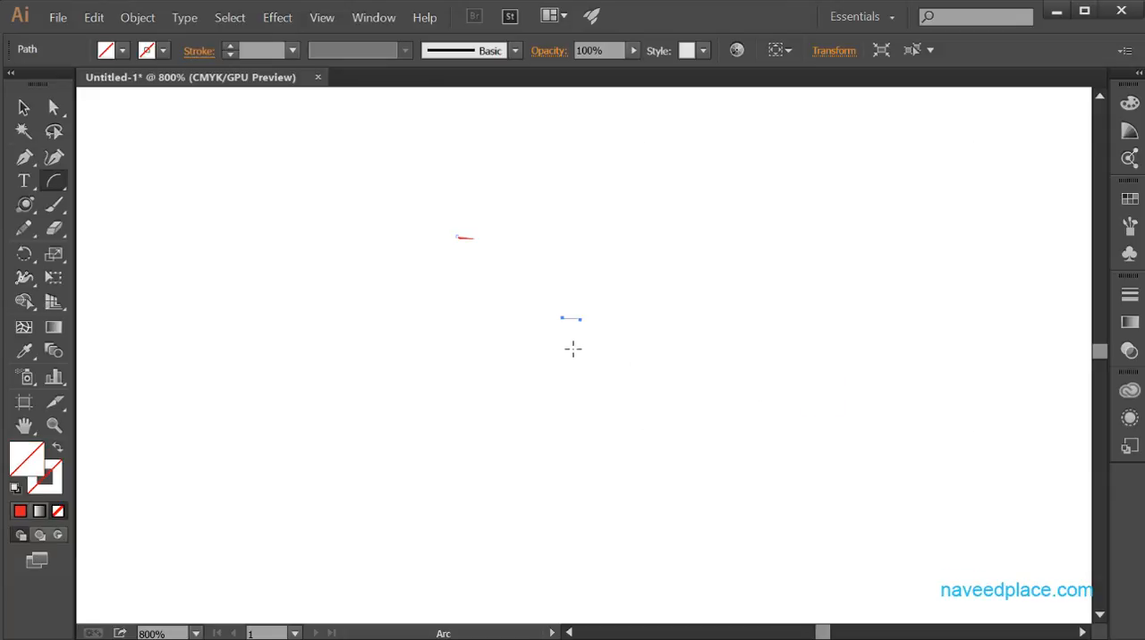
# Create two more open 3.36 pt by 1 pt arcs with the same Y-axis base and slope of 100.
pyautogui.click(624, 342)
pyautogui.click(820, 394)
pyautogui.click(816, 386)
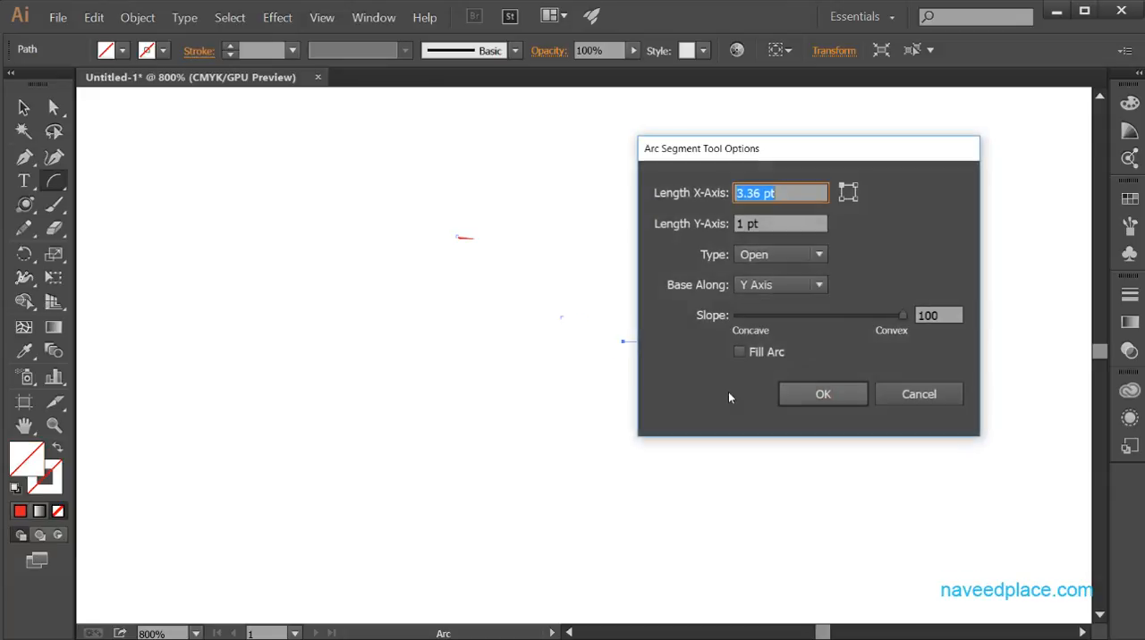
pyautogui.click(821, 393)
pyautogui.press('space')
pyautogui.moveTo(635, 287); pyautogui.dragTo(498, 424)
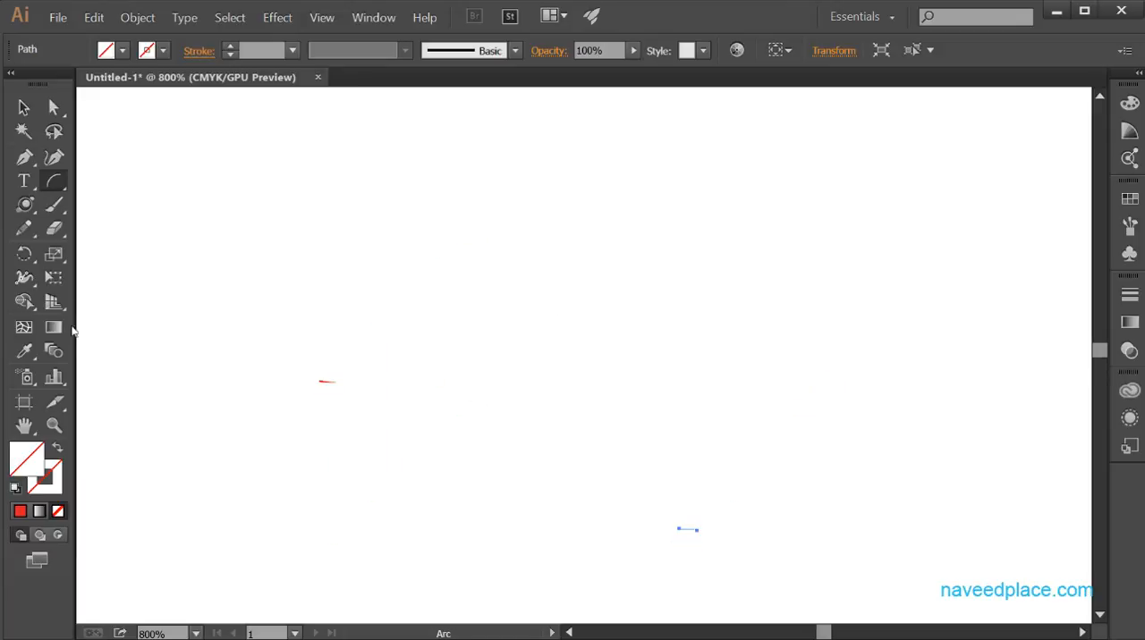
# Create an open arc 3.36 pt by 10 pt along the Y axis with a slope of 100 and Fill Arc enabled.
pyautogui.click(64, 190)
pyautogui.click(474, 268)
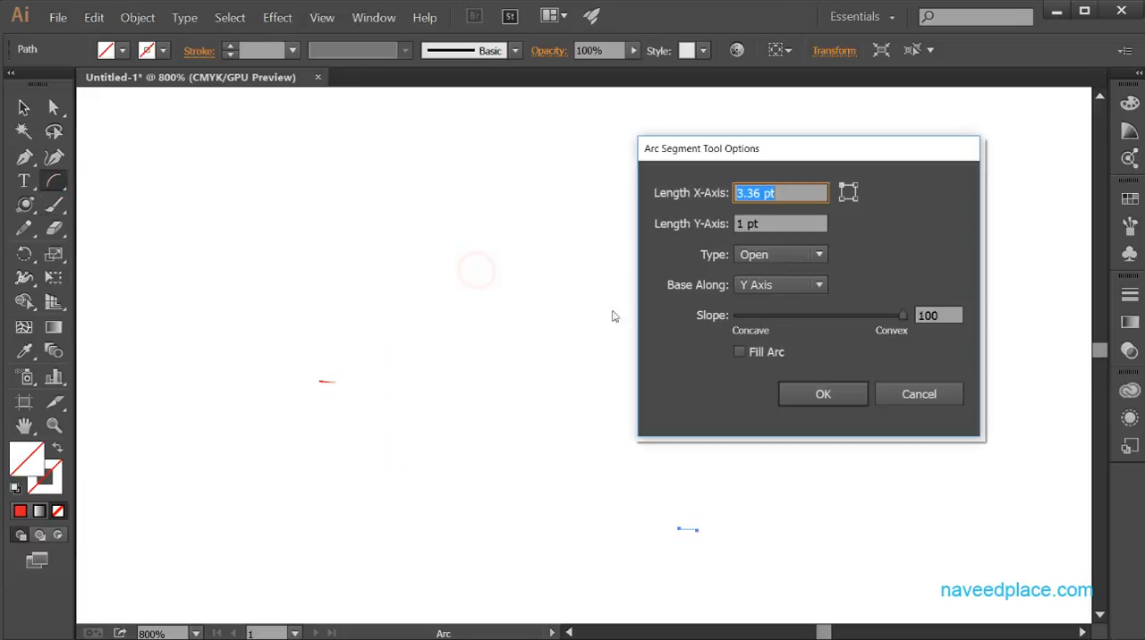
pyautogui.click(749, 223)
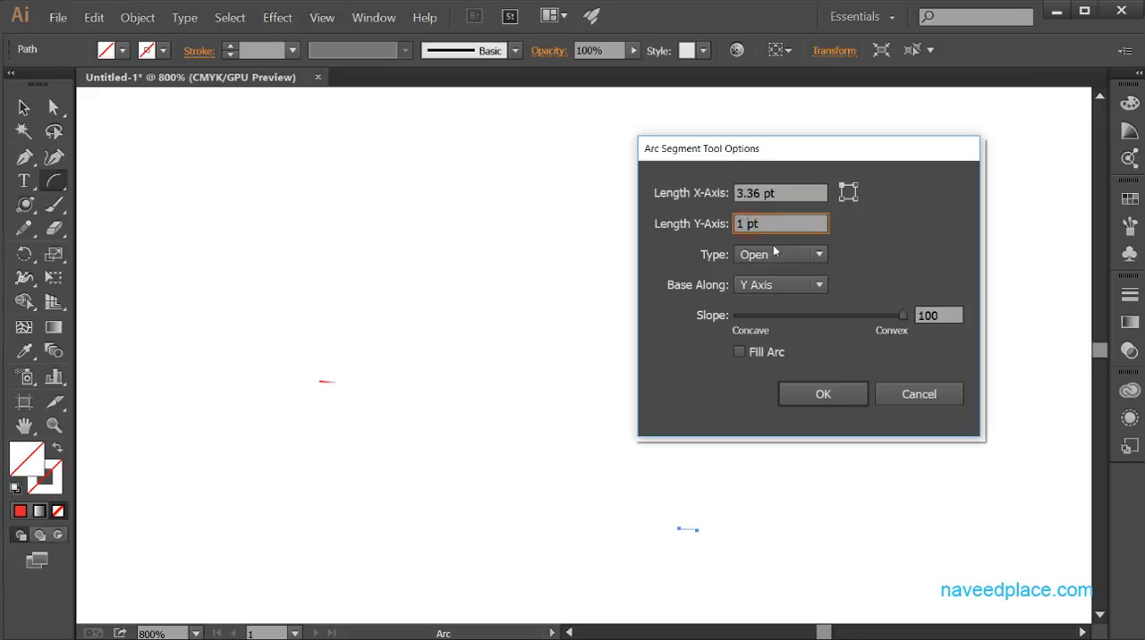
pyautogui.press('BackSpace')
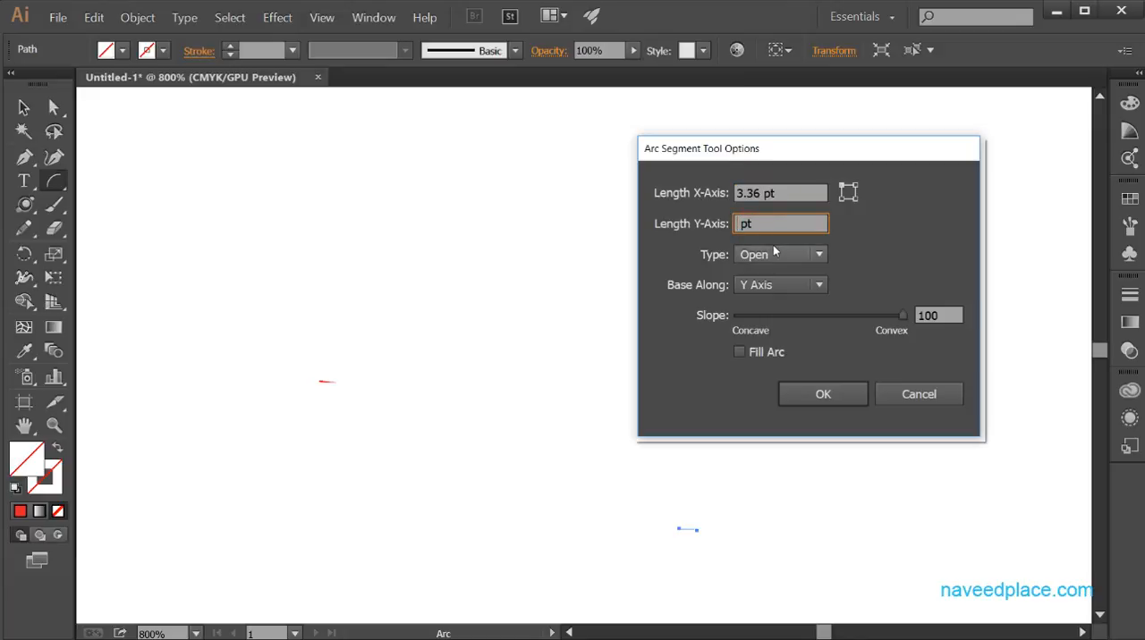
pyautogui.write('10')
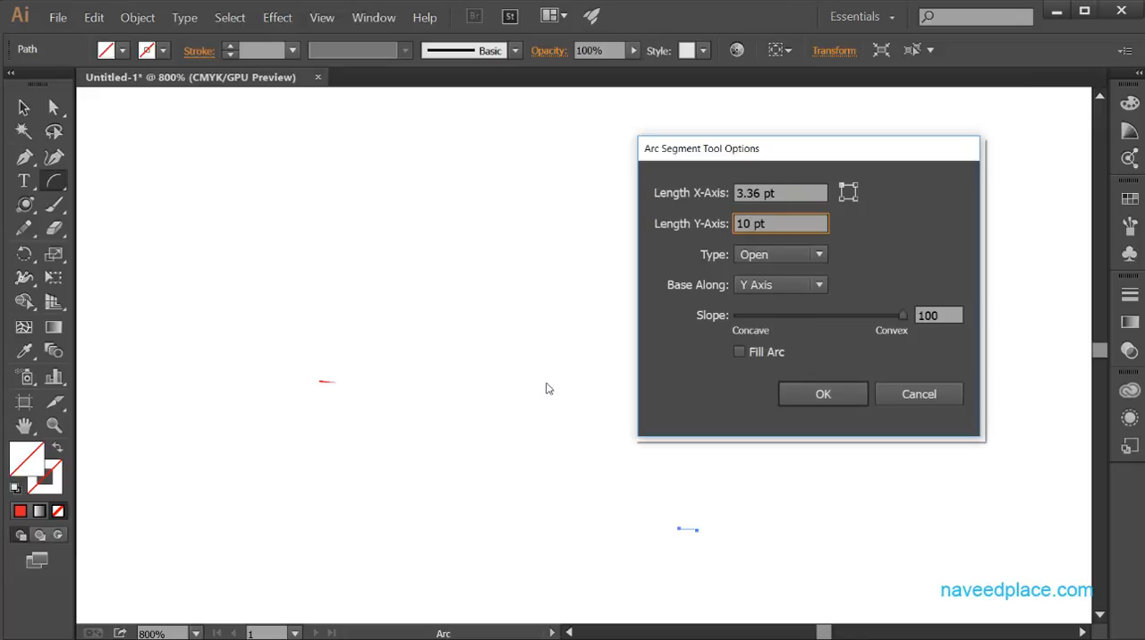
pyautogui.click(734, 353)
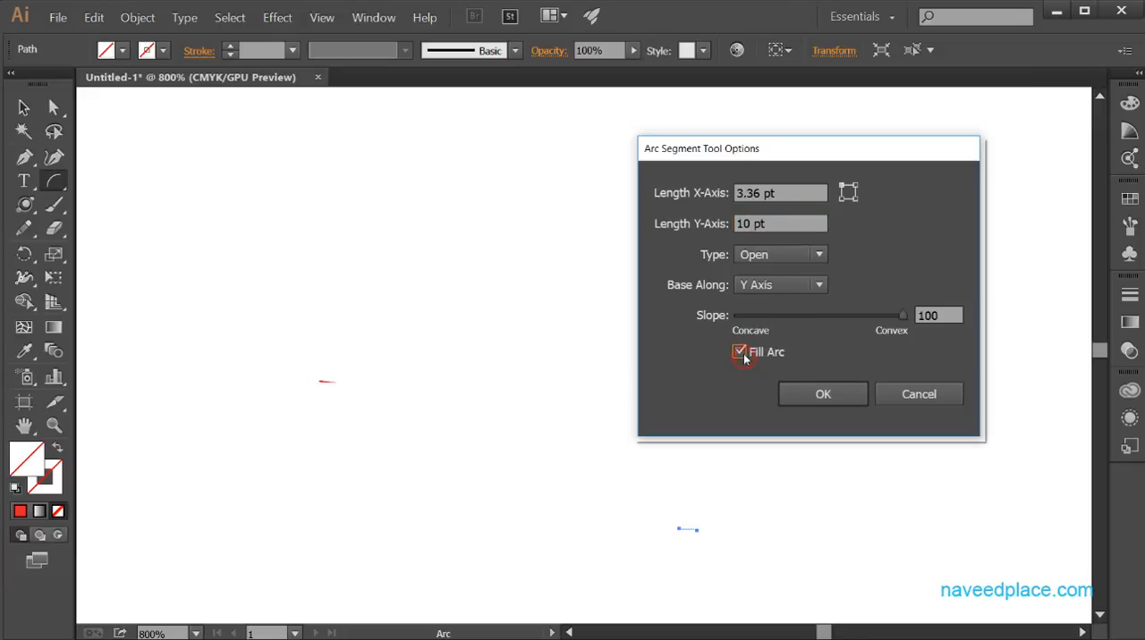
pyautogui.click(817, 399)
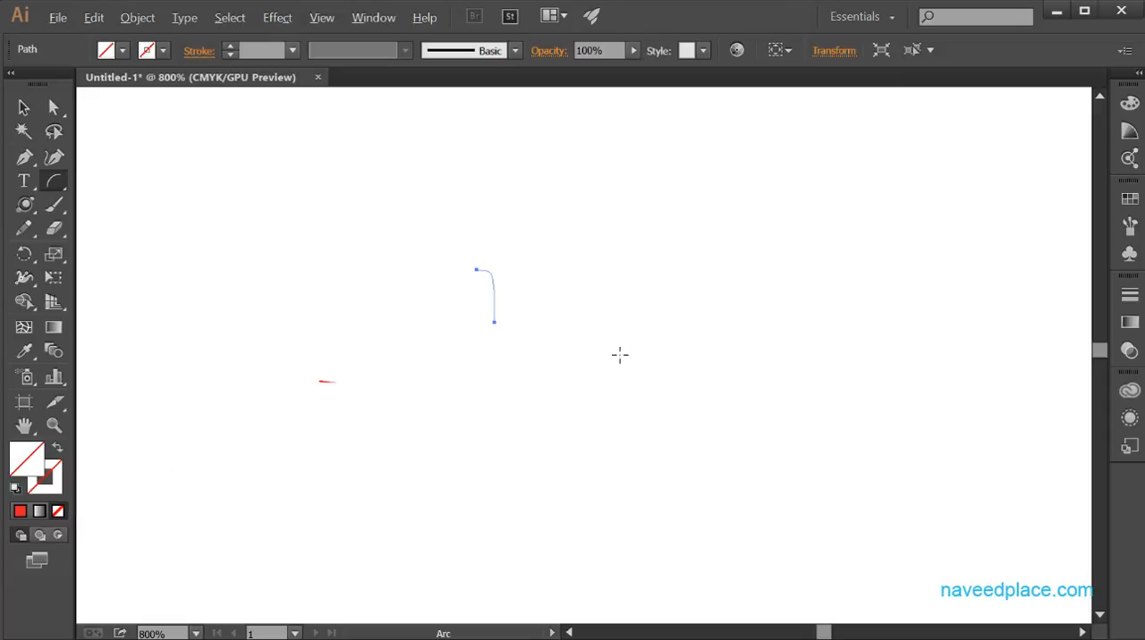
# Zoom in on the upper end of the 10 pt tall arc to examine its curve, and reactivate the Arc tool.
pyautogui.press('alt')
pyautogui.press('z')
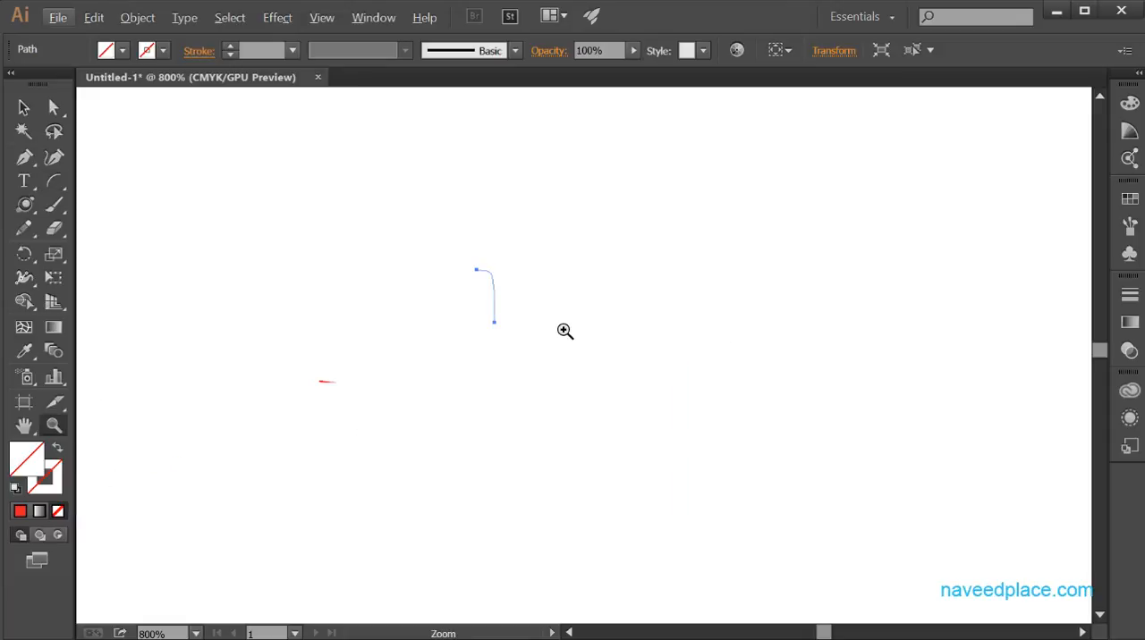
pyautogui.click(563, 330)
pyautogui.click(563, 330)
pyautogui.click(562, 330)
pyautogui.click(563, 330)
pyautogui.click(563, 330)
pyautogui.click(562, 330)
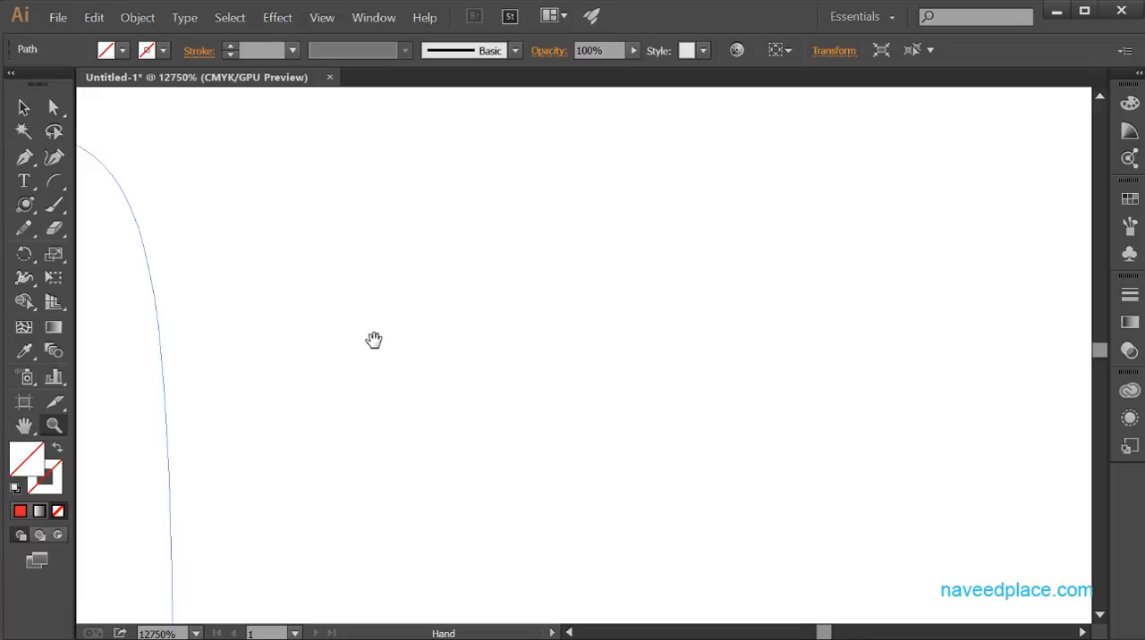
pyautogui.moveTo(373, 340); pyautogui.dragTo(784, 462)
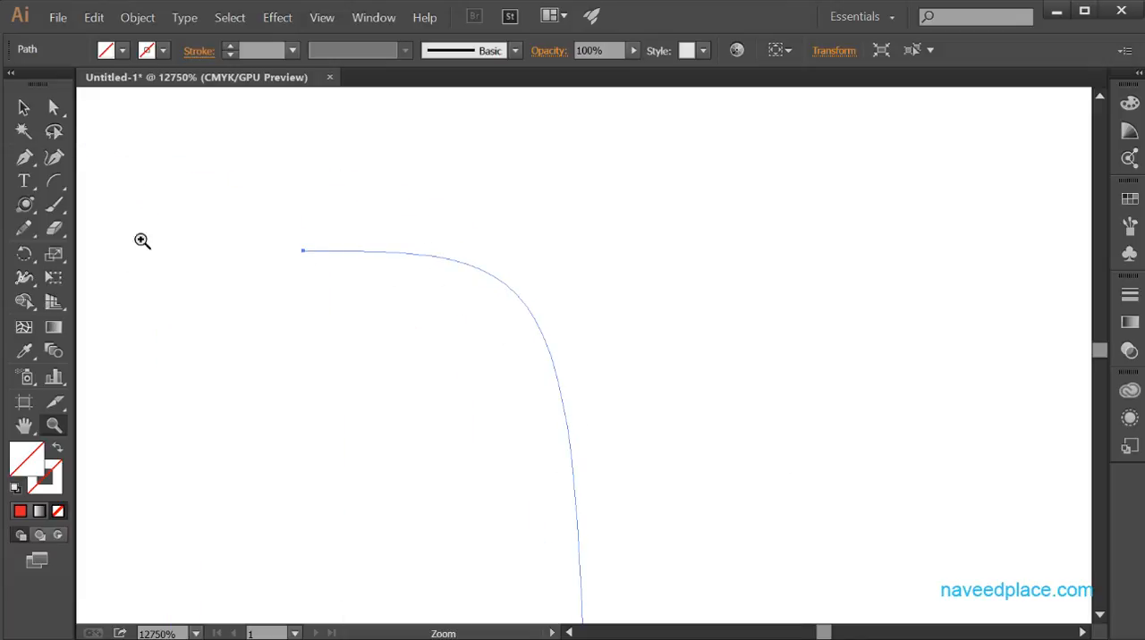
pyautogui.moveTo(55, 181); pyautogui.dragTo(111, 215)
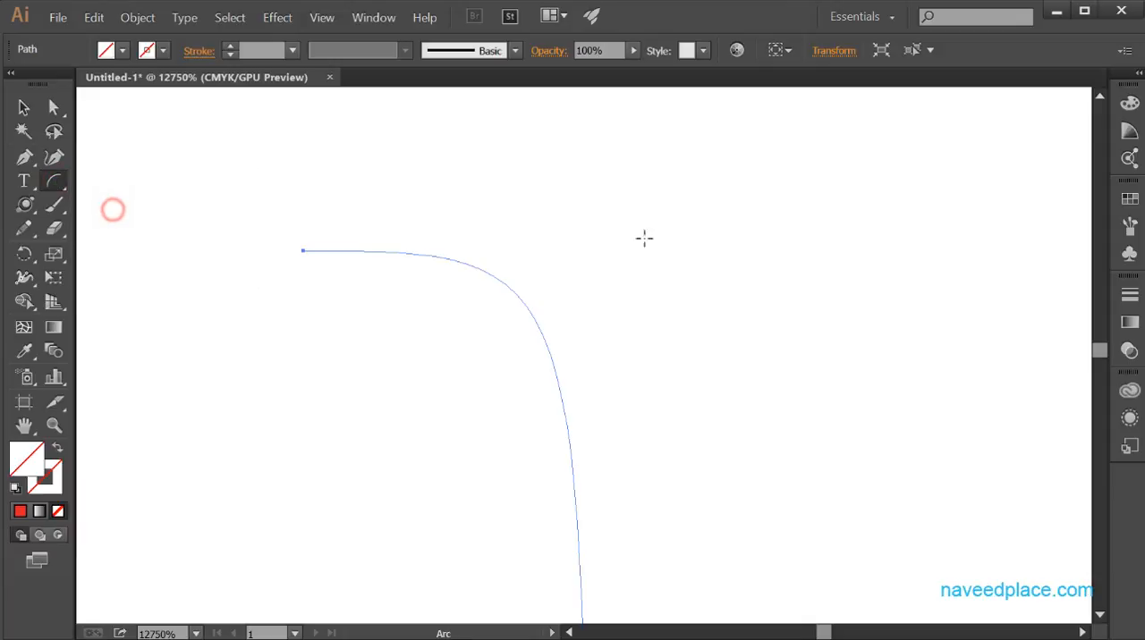
pyautogui.click(724, 258)
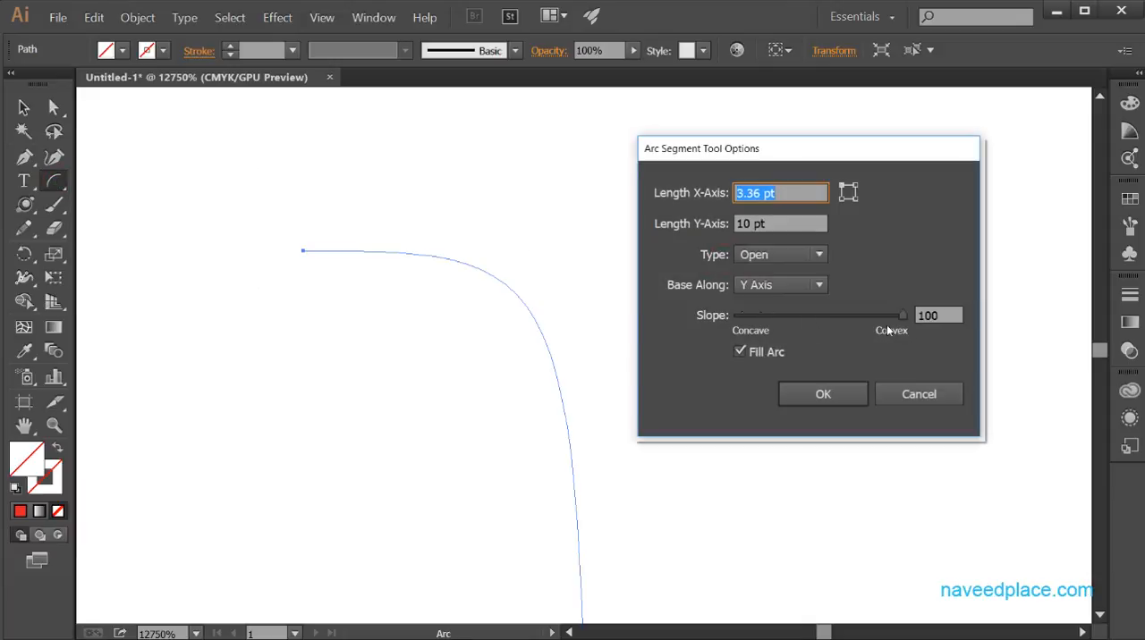
pyautogui.moveTo(907, 319); pyautogui.dragTo(740, 332)
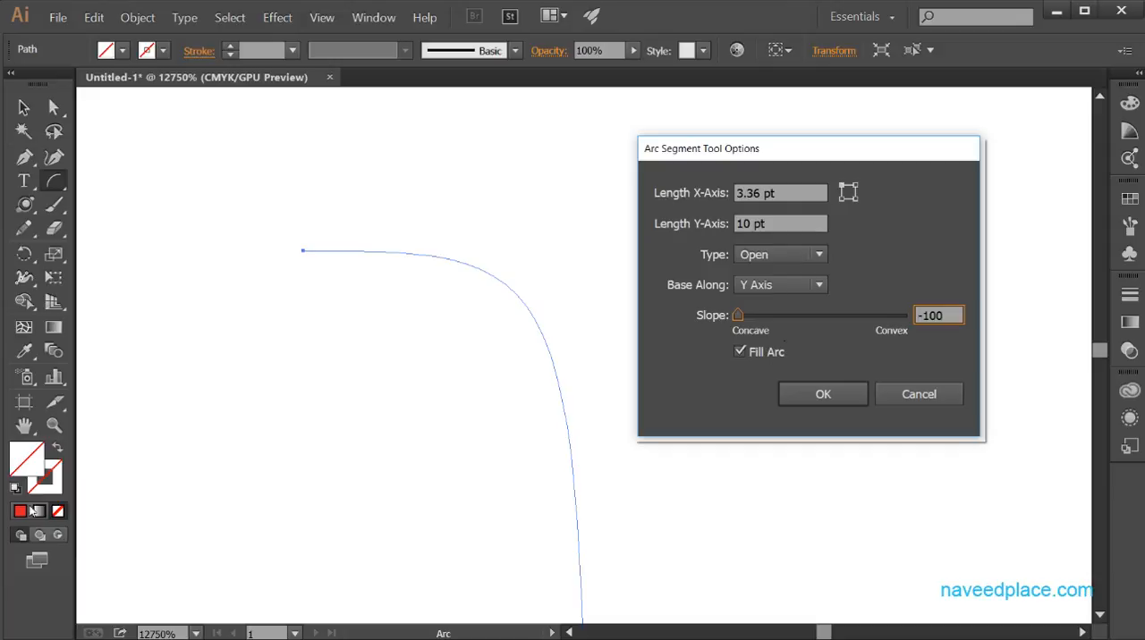
pyautogui.click(899, 398)
# Apply a bright red fill to the selected 10 pt tall arc.
pyautogui.doubleClick(20, 454)
pyautogui.moveTo(437, 498); pyautogui.dragTo(594, 504)
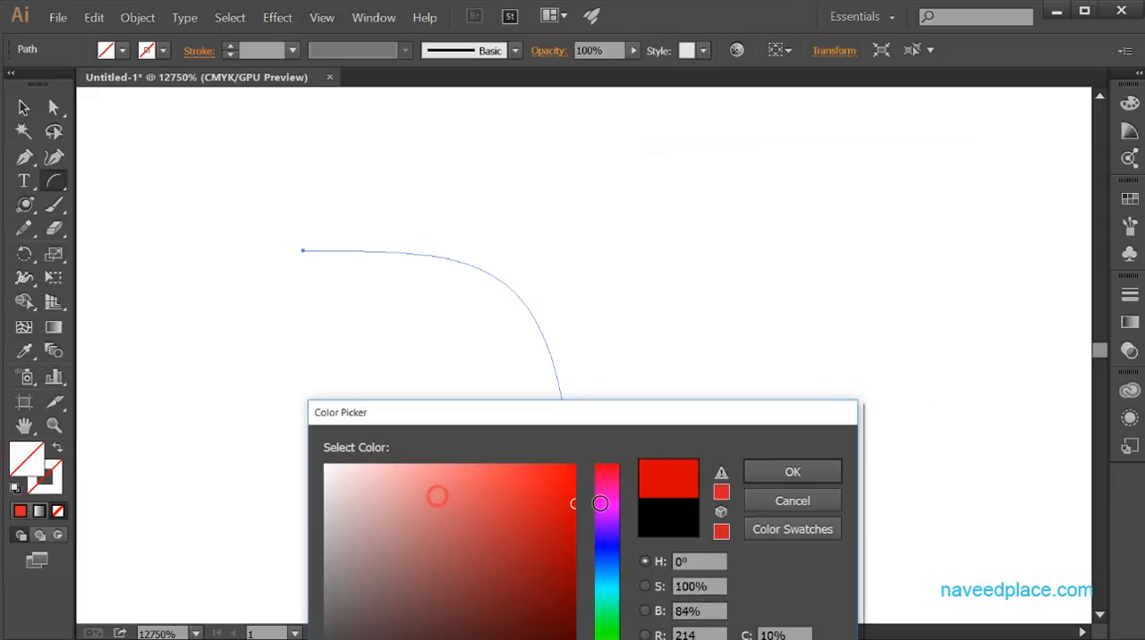
pyautogui.click(792, 472)
pyautogui.click(621, 462)
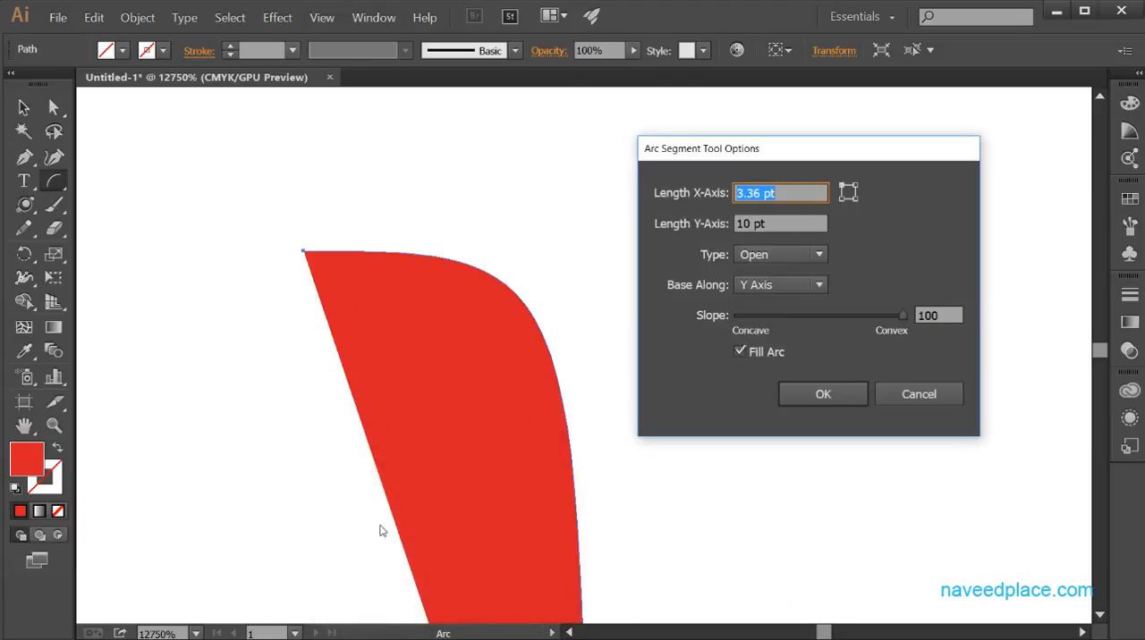
pyautogui.click(739, 352)
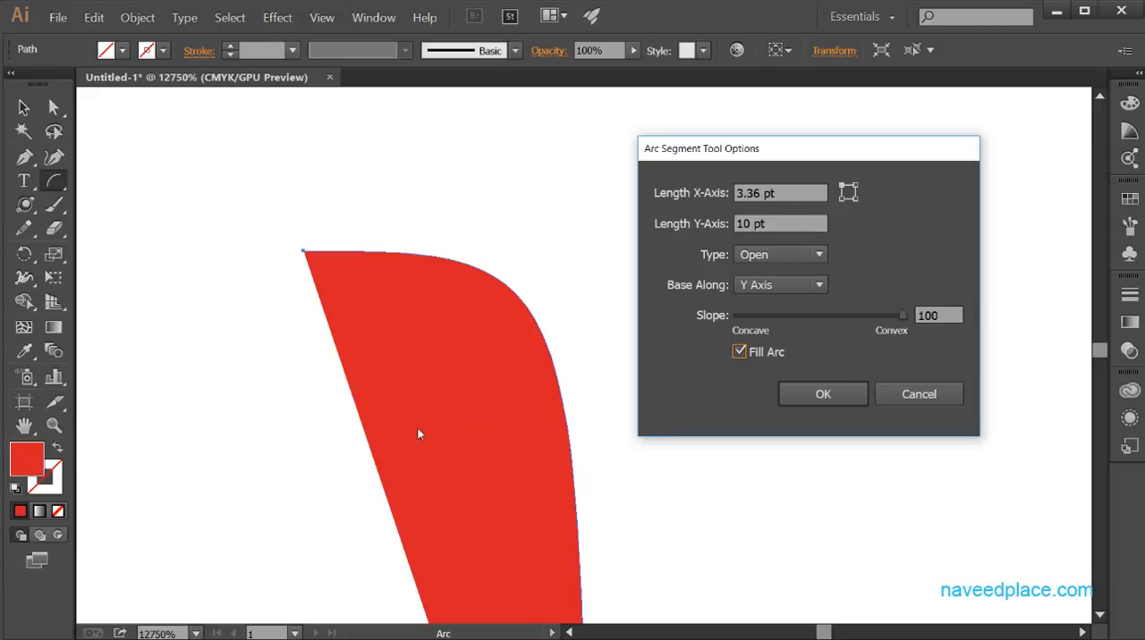
pyautogui.moveTo(905, 318)
pyautogui.mouseDown()
pyautogui.moveTo(736, 316)
pyautogui.moveTo(907, 317)
pyautogui.mouseUp()
pyautogui.click(918, 394)
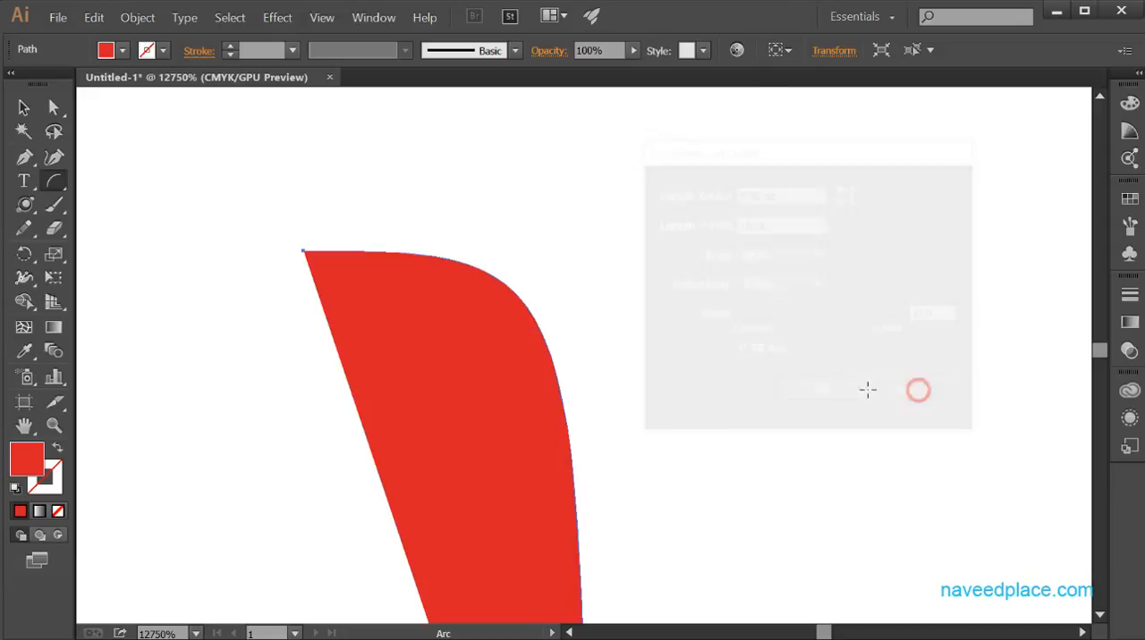
# Create a spiral with the Spiral tool using a 326.6639 pt radius, 80% decay and 10 segments.
pyautogui.click(53, 181)
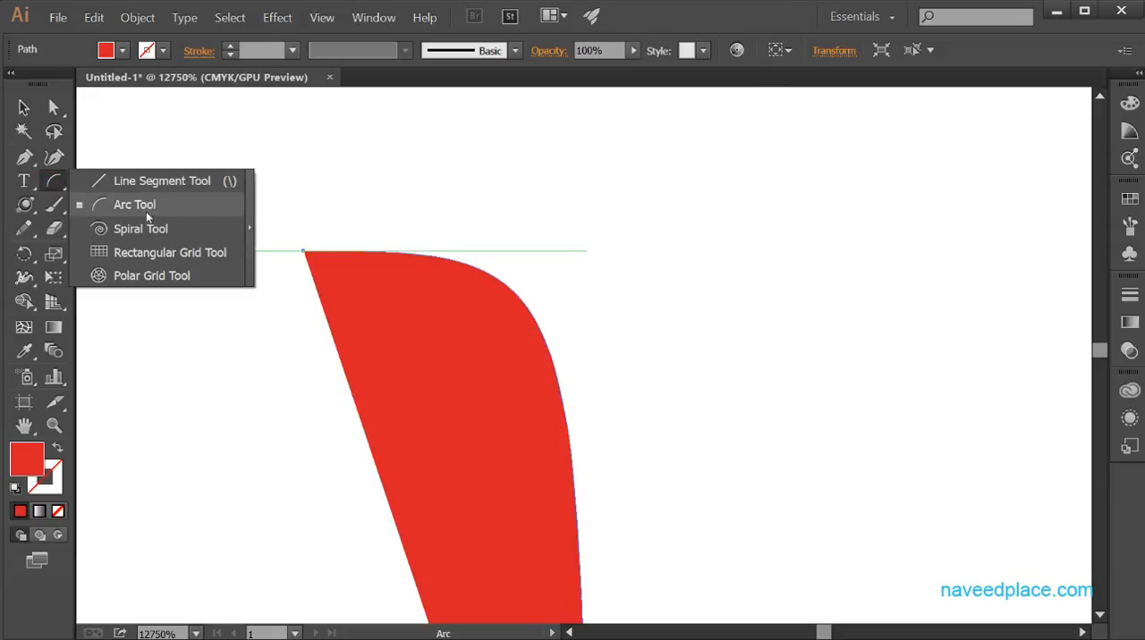
pyautogui.click(128, 227)
pyautogui.click(636, 263)
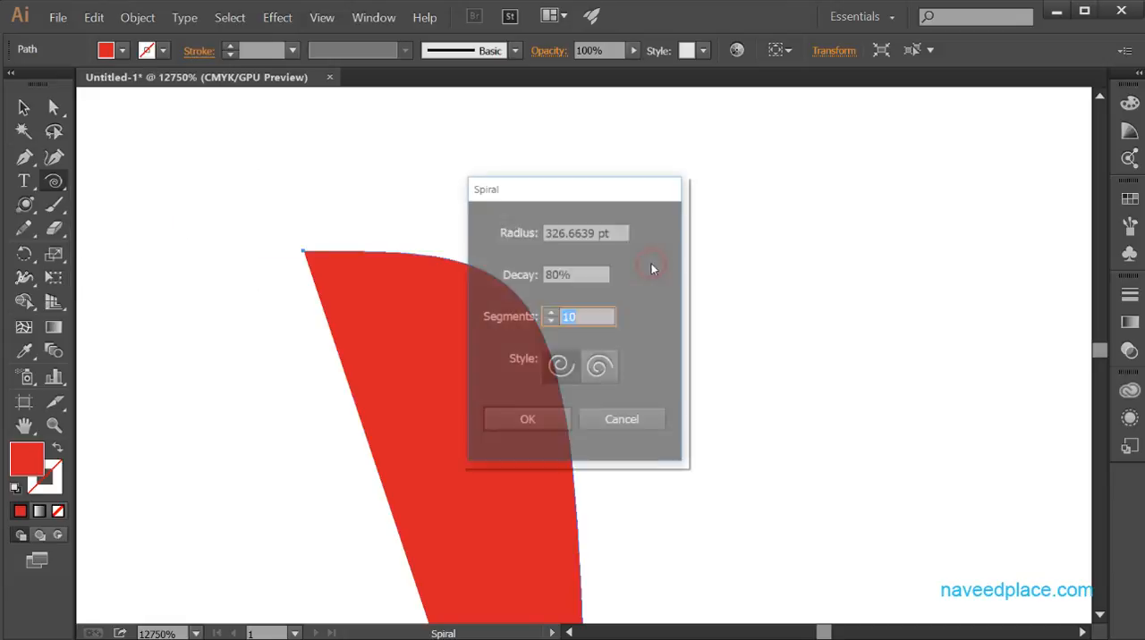
pyautogui.moveTo(581, 188); pyautogui.dragTo(810, 191)
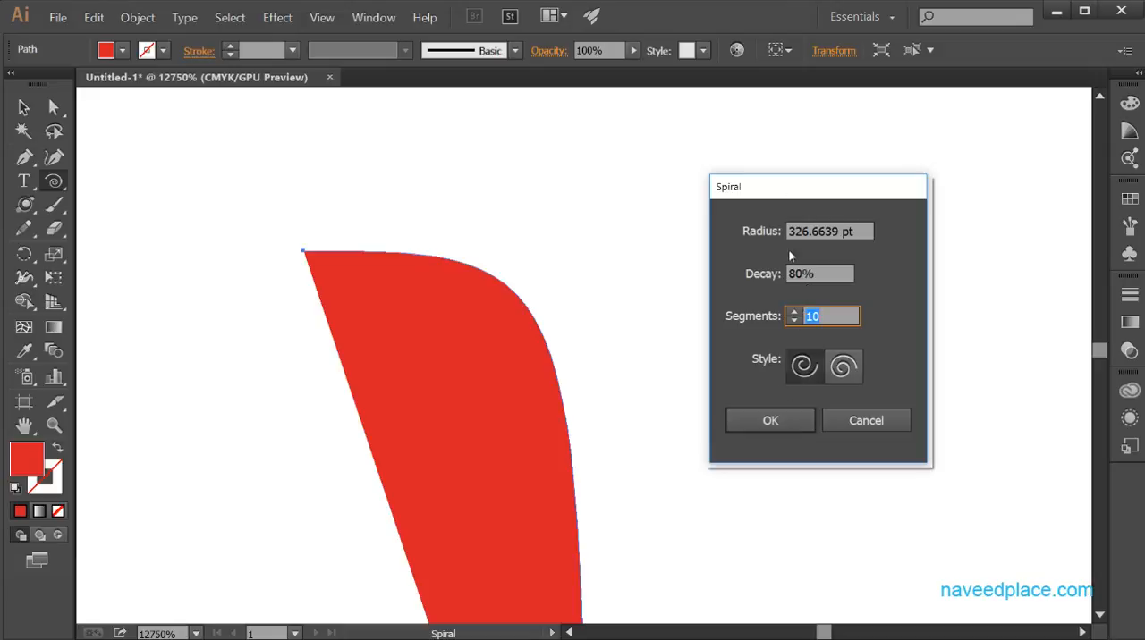
pyautogui.click(767, 426)
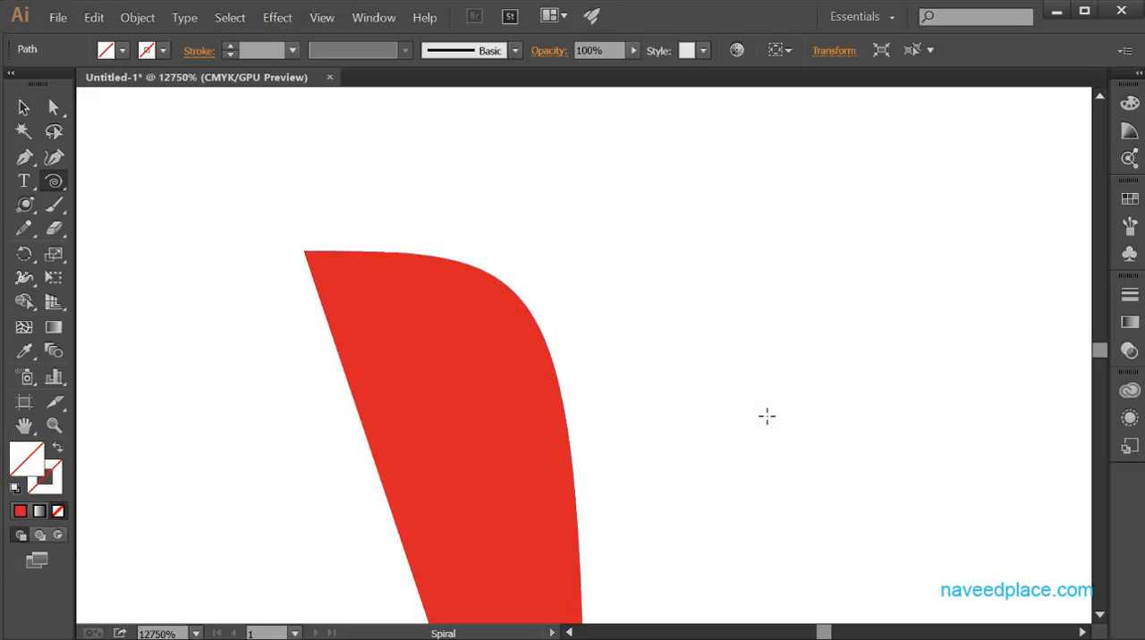
# Create a spiral with a 5 pt radius, 80% decay and 10 segments, and draw a smaller one freehand beside the red arc.
pyautogui.click(699, 287)
pyautogui.press('Return')
pyautogui.moveTo(693, 289); pyautogui.dragTo(797, 467)
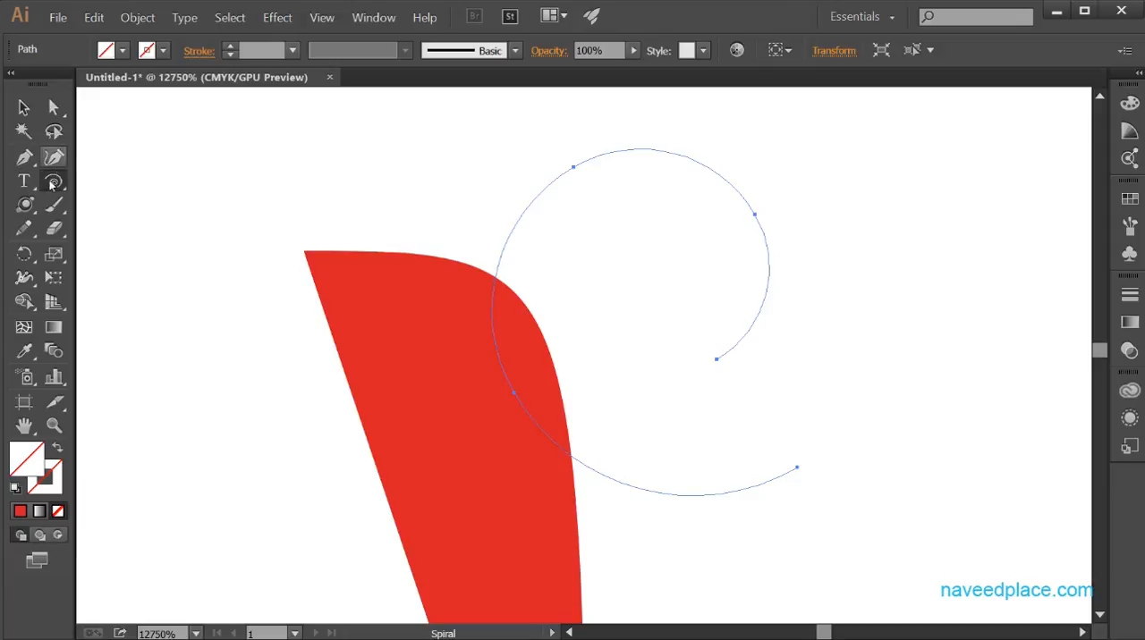
# Create a spiral with a 10 pt radius, 80% decay and 12 segments, centred just above the red arc.
pyautogui.moveTo(53, 180); pyautogui.dragTo(141, 229)
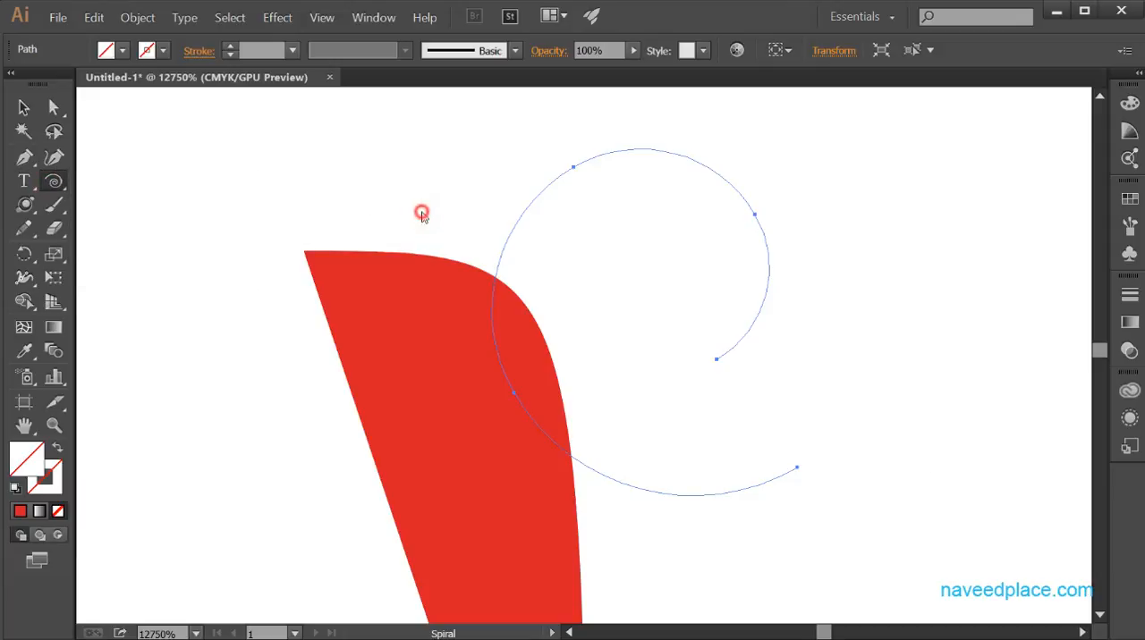
pyautogui.click(421, 215)
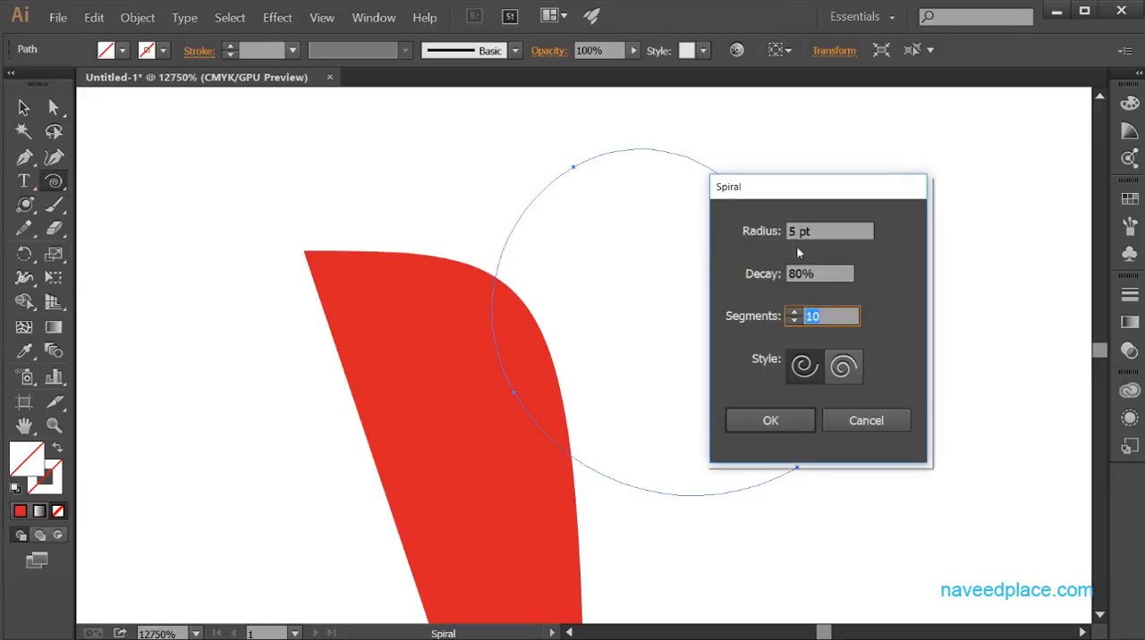
pyautogui.moveTo(863, 204); pyautogui.dragTo(1005, 220)
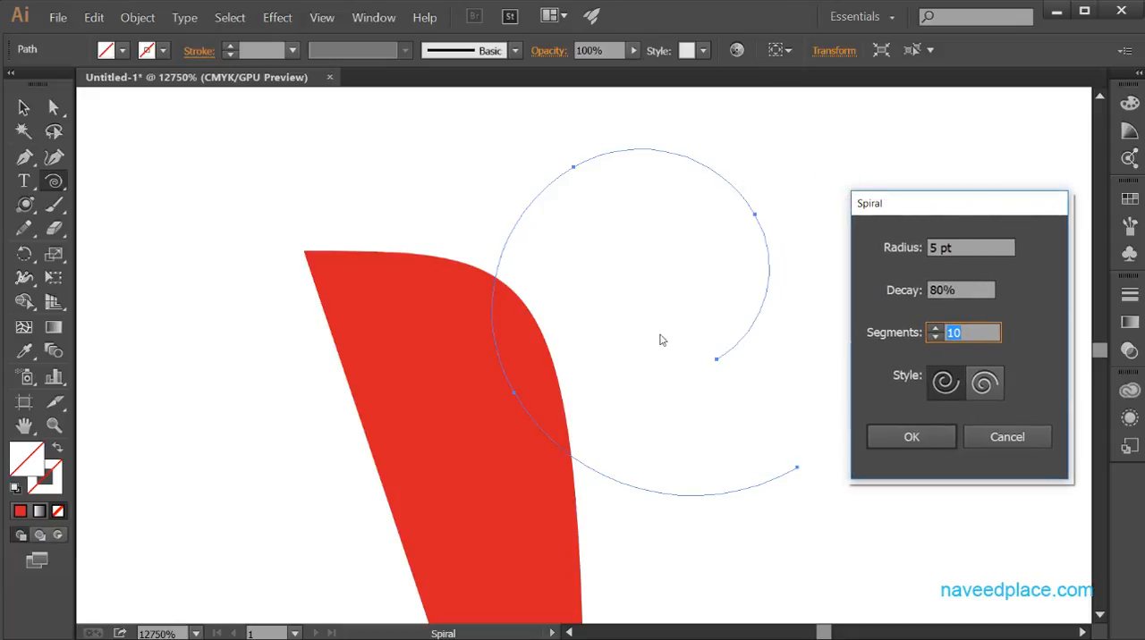
pyautogui.click(936, 338)
pyautogui.click(936, 339)
pyautogui.click(937, 338)
pyautogui.click(936, 338)
pyautogui.click(937, 338)
pyautogui.click(936, 338)
pyautogui.doubleClick(933, 248)
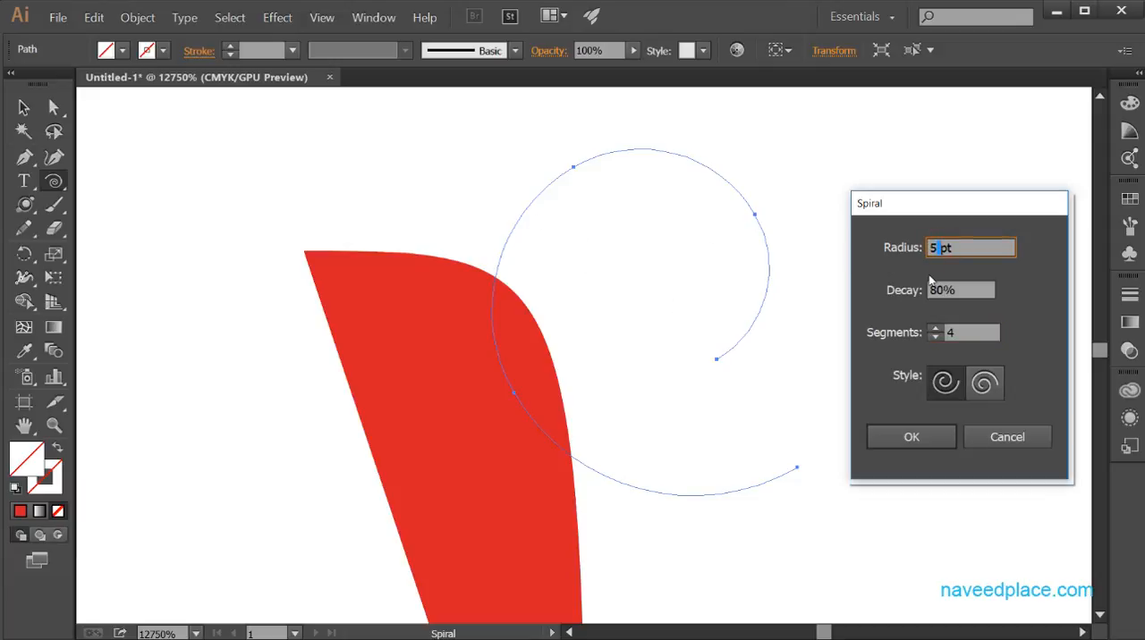
pyautogui.press('BackSpace')
pyautogui.write('10')
pyautogui.click(984, 290)
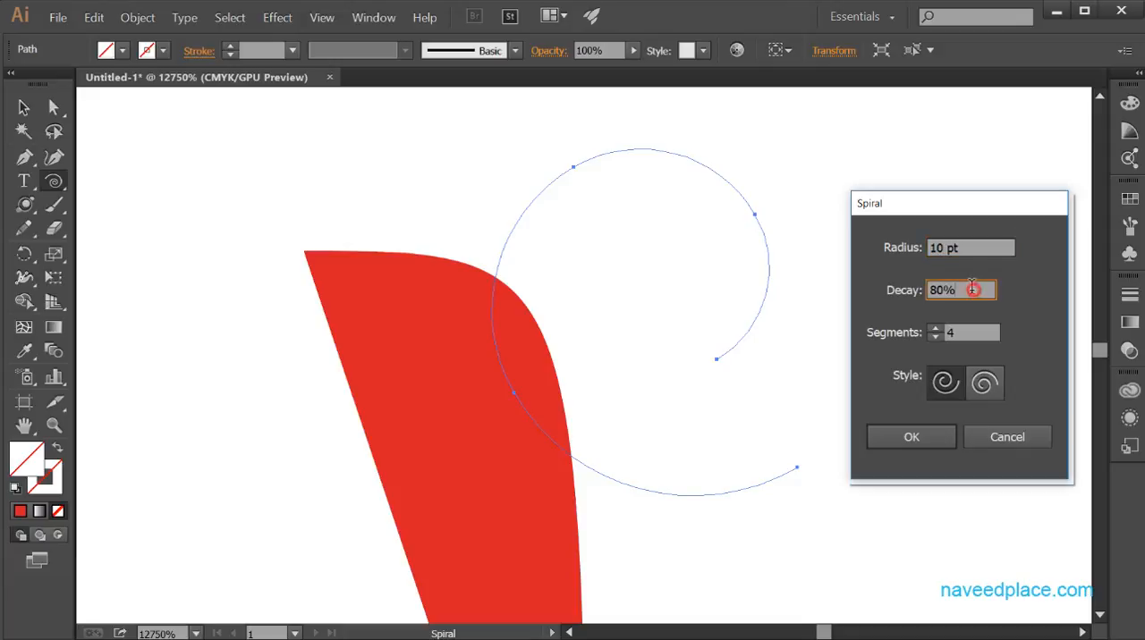
pyautogui.click(935, 329)
pyautogui.click(935, 329)
pyautogui.click(935, 330)
pyautogui.click(935, 329)
pyautogui.click(935, 329)
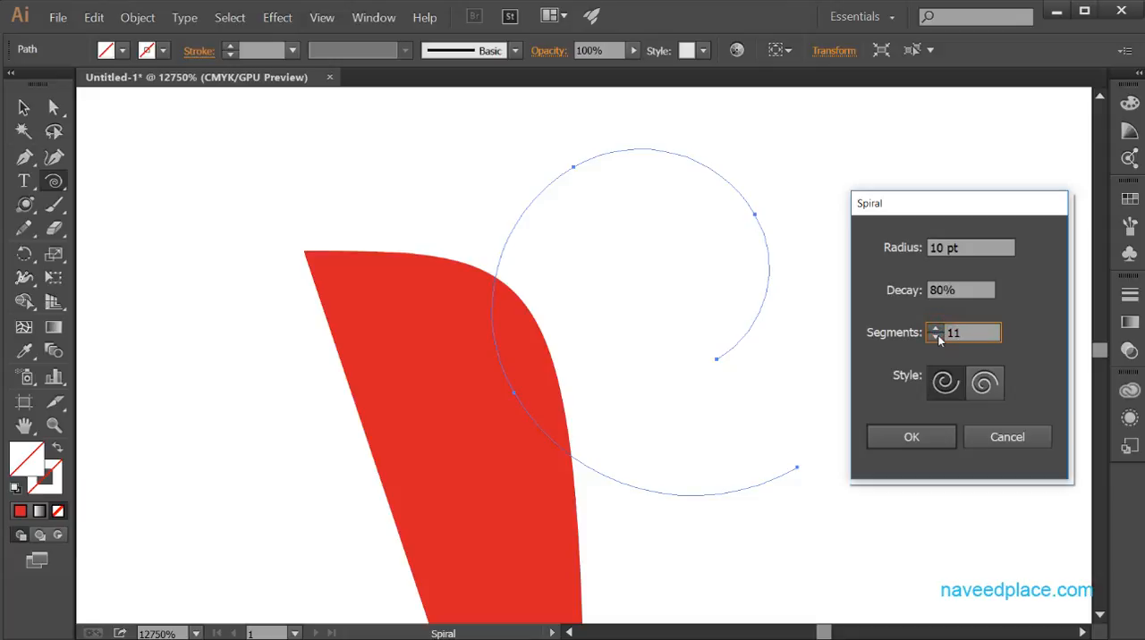
pyautogui.click(935, 436)
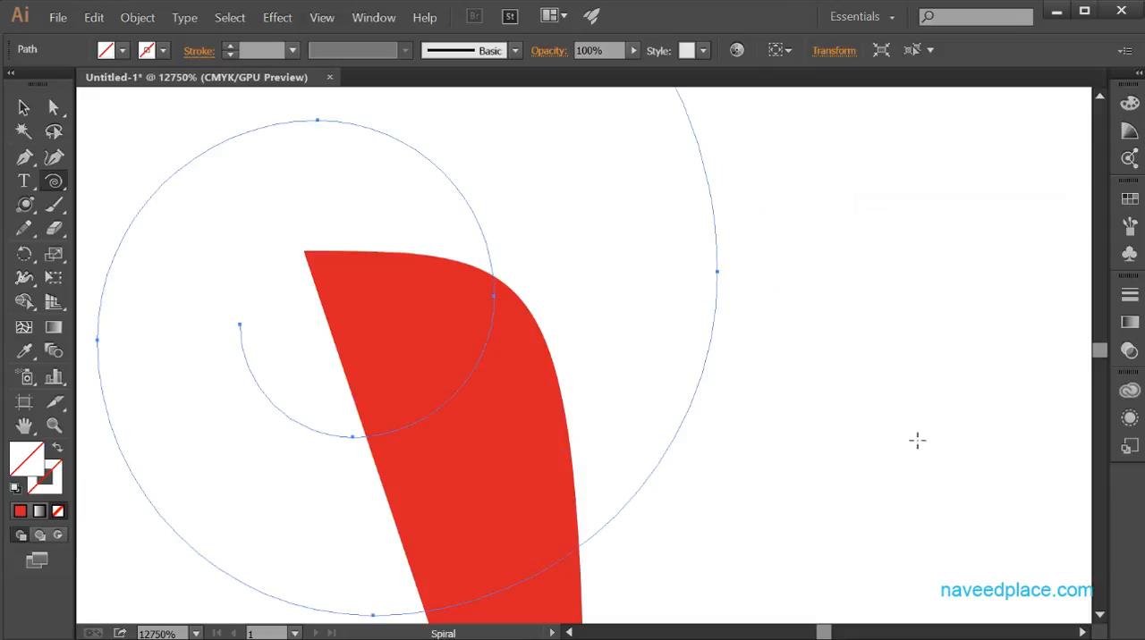
# Create a spiral in the empty area beside the red arc with a 10 pt radius, 80% decay, 12 segments and the second, reversed style.
pyautogui.moveTo(563, 459); pyautogui.dragTo(810, 582)
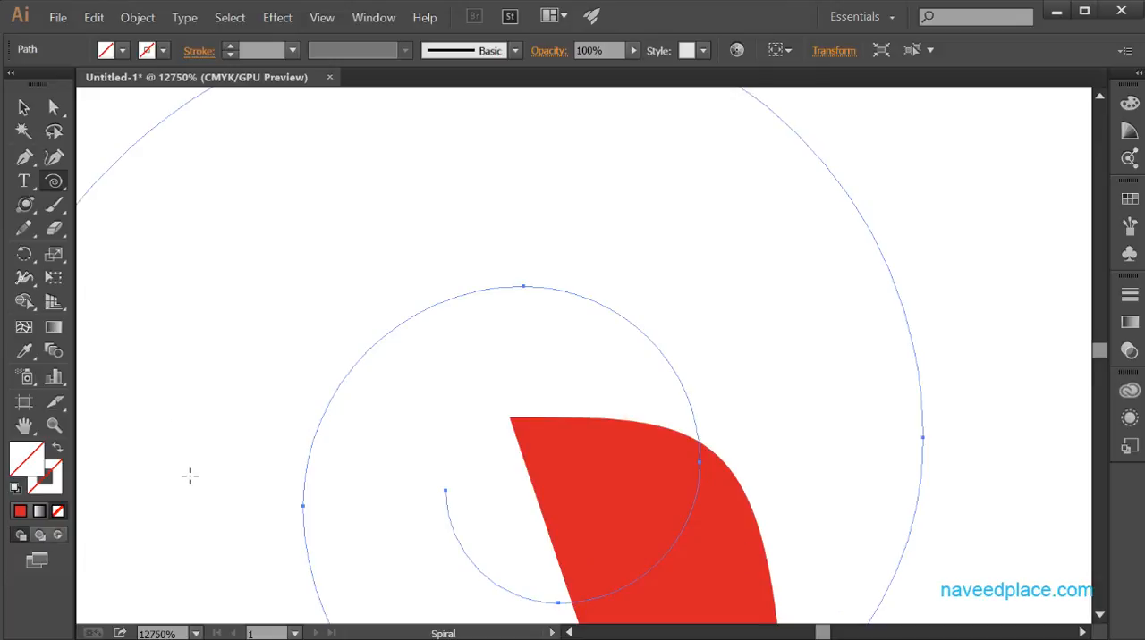
pyautogui.press('z')
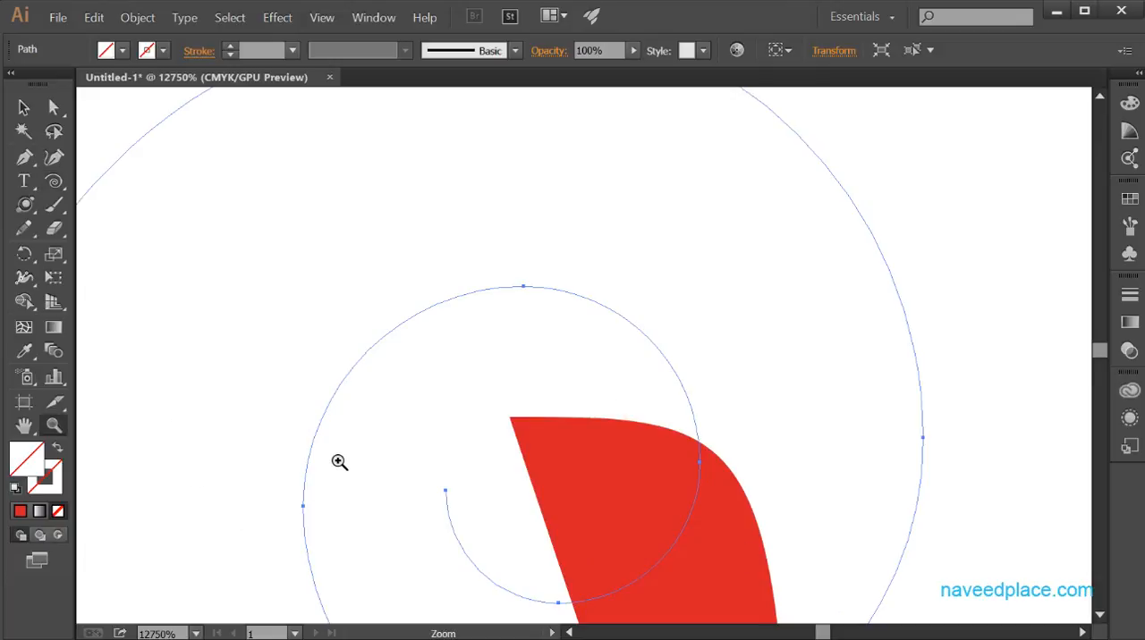
pyautogui.keyDown('alt'); pyautogui.click(343, 469); pyautogui.keyUp('alt')
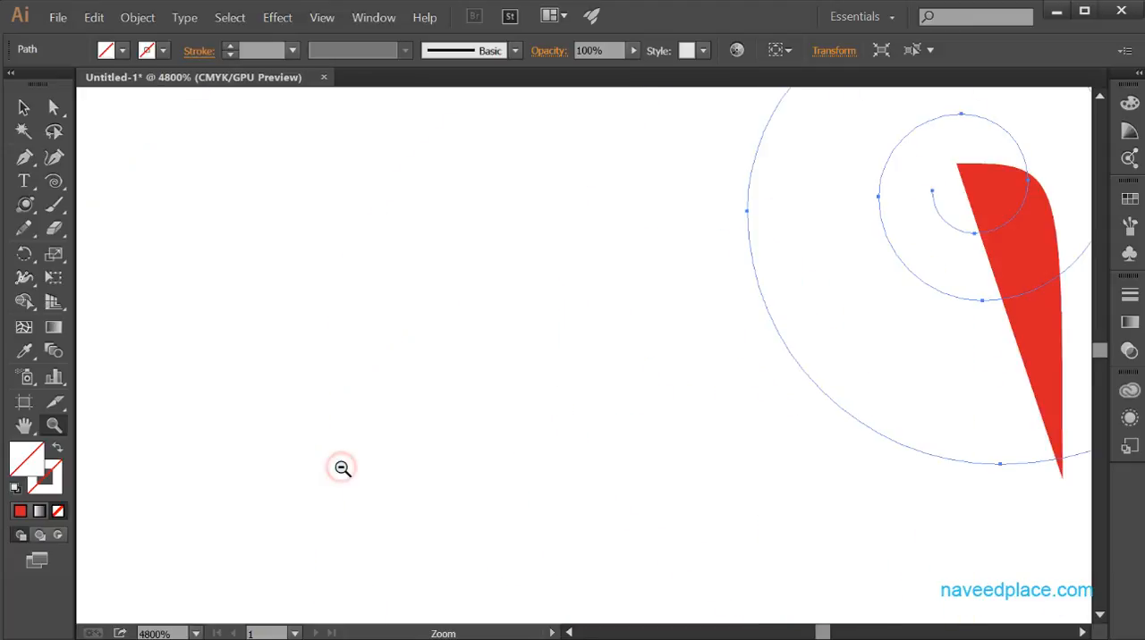
pyautogui.keyDown('alt'); pyautogui.click(343, 469); pyautogui.keyUp('alt')
pyautogui.moveTo(723, 420); pyautogui.dragTo(408, 530)
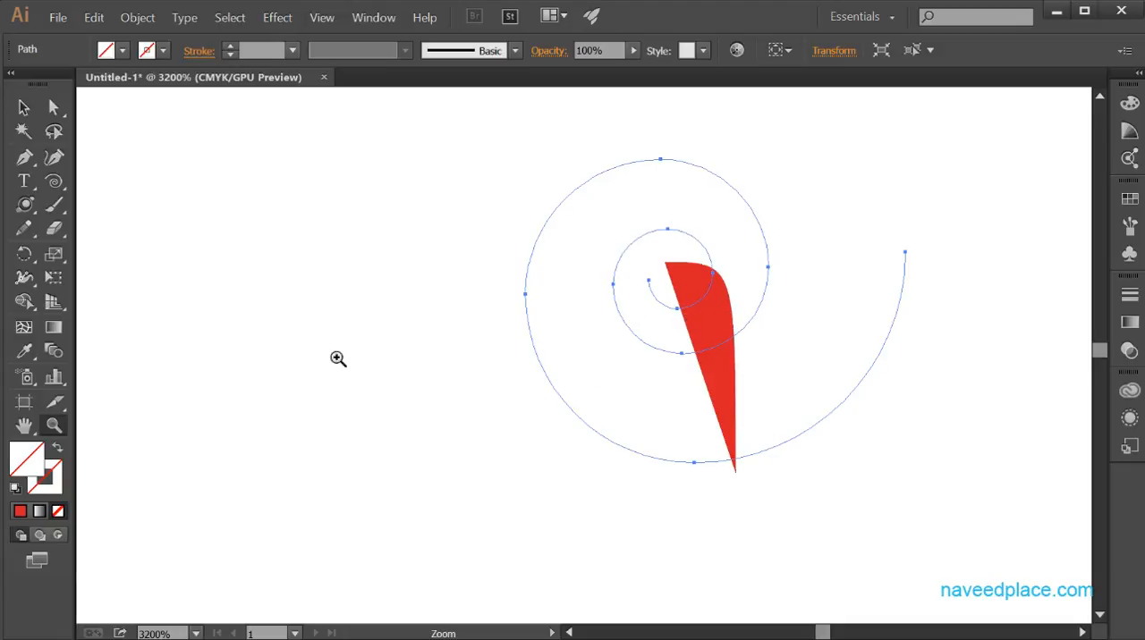
pyautogui.click(52, 183)
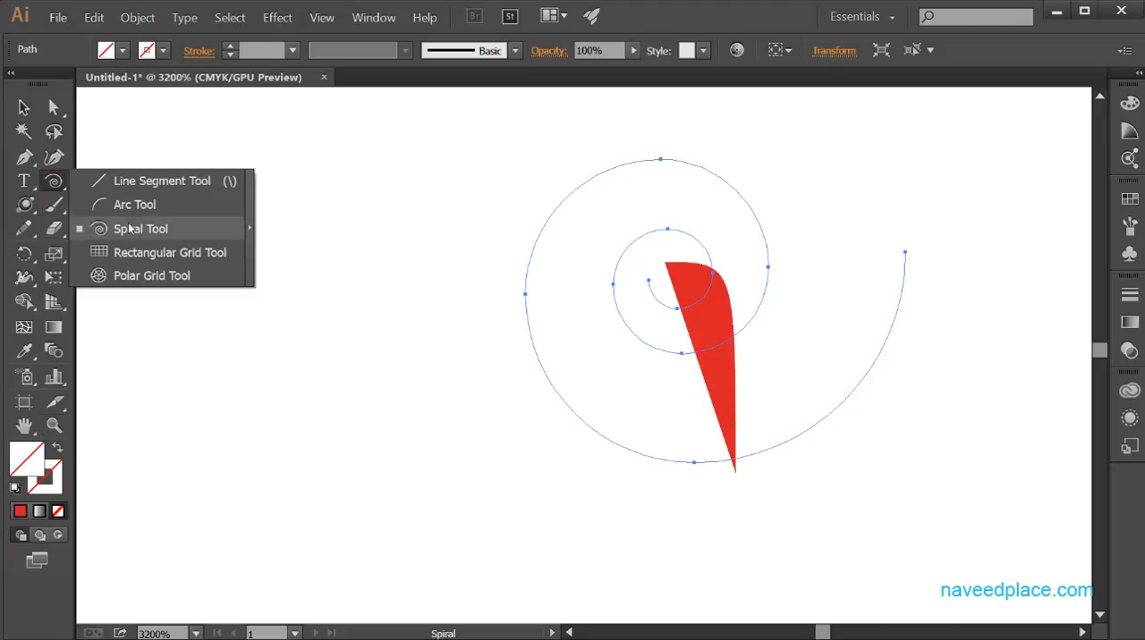
pyautogui.click(250, 338)
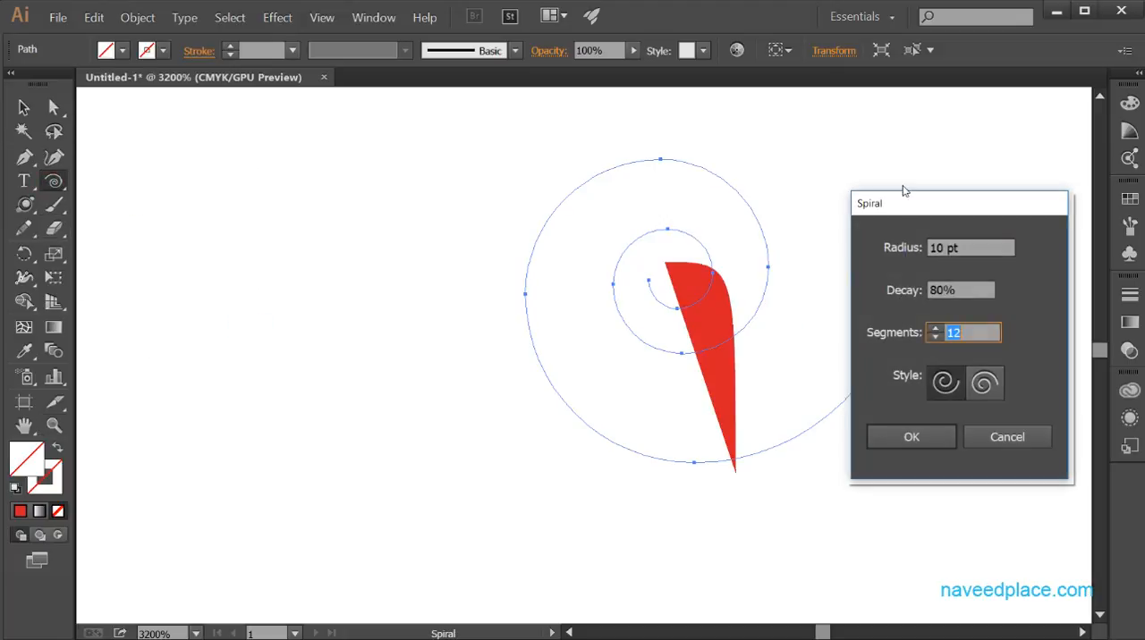
pyautogui.moveTo(909, 207); pyautogui.dragTo(349, 178)
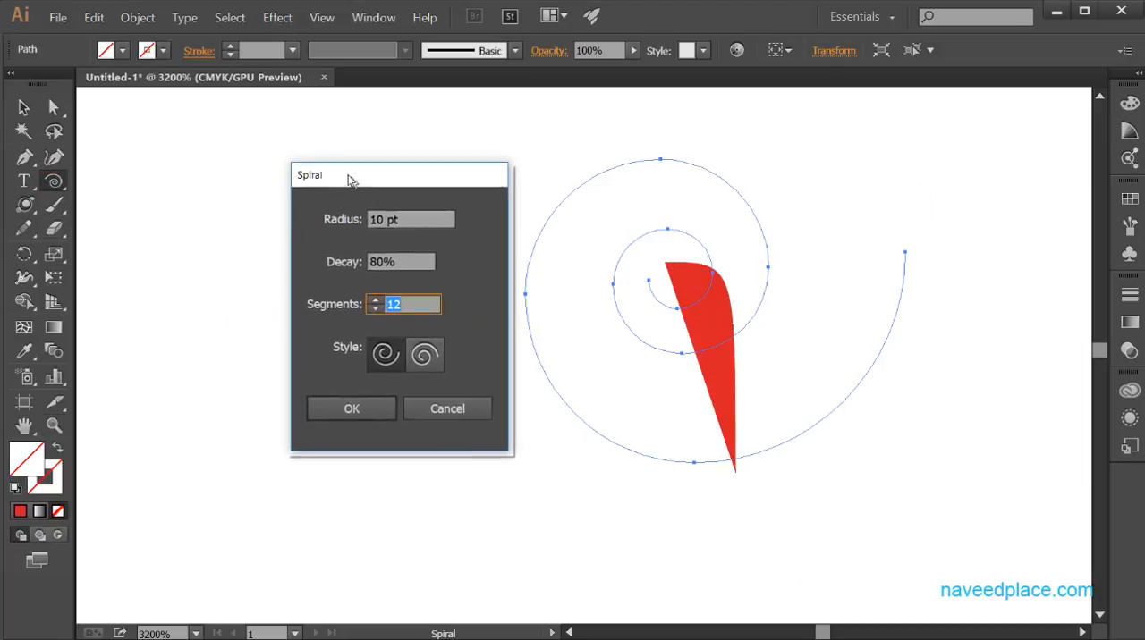
pyautogui.click(409, 355)
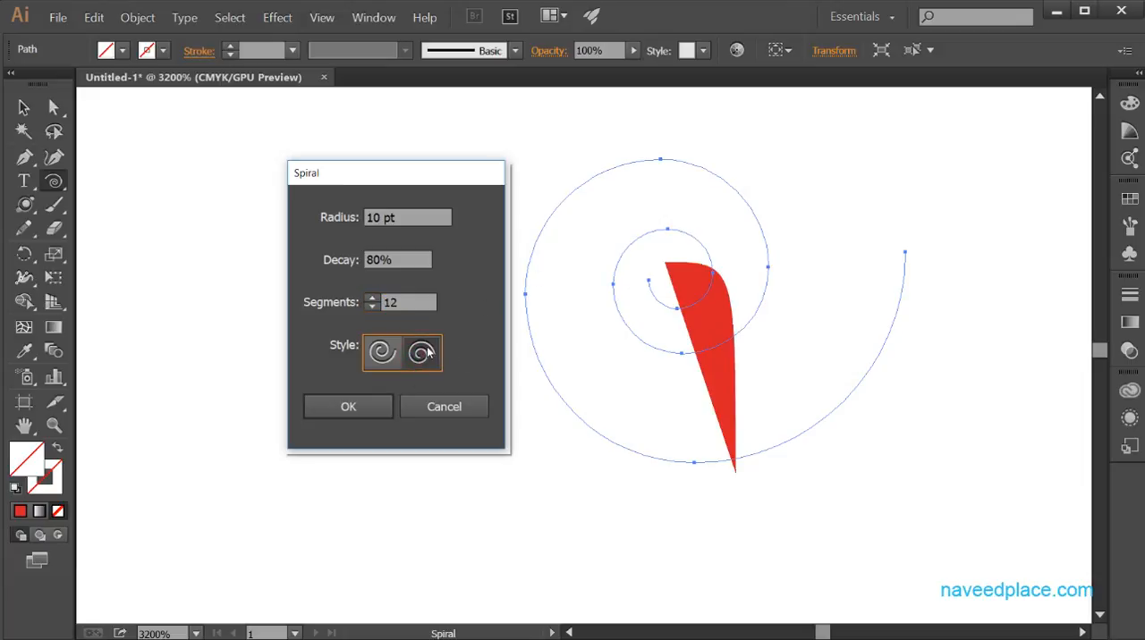
pyautogui.click(425, 353)
pyautogui.click(351, 407)
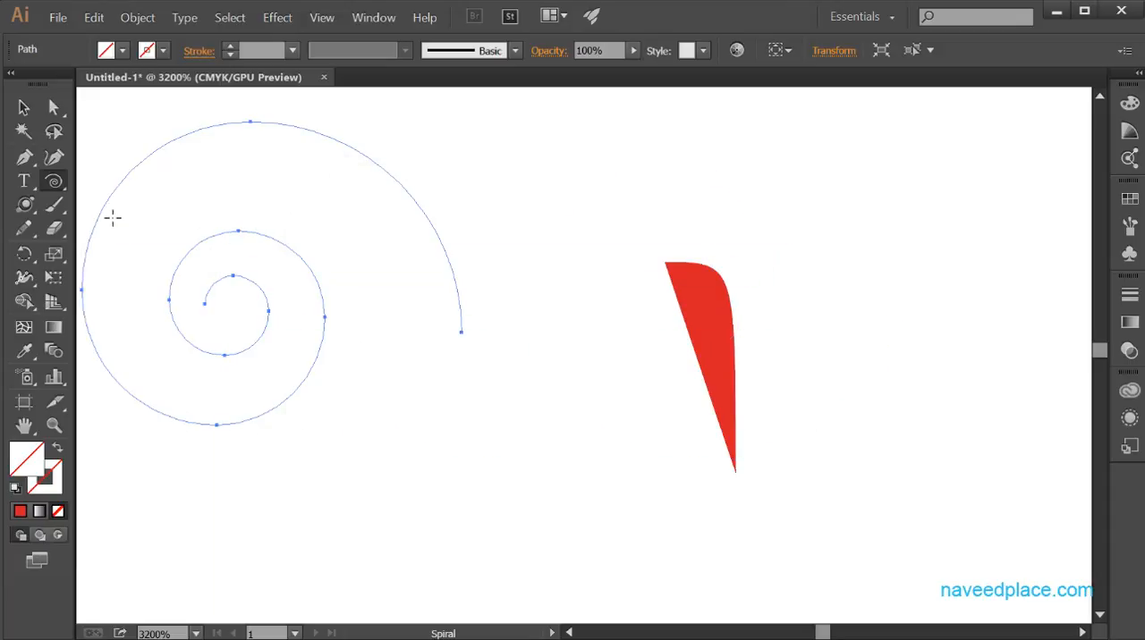
# Create another spiral in the reversed style over the red arc, with a 10 pt radius, 80% decay and an increased segment count.
pyautogui.click(791, 389)
pyautogui.moveTo(372, 168); pyautogui.dragTo(724, 204)
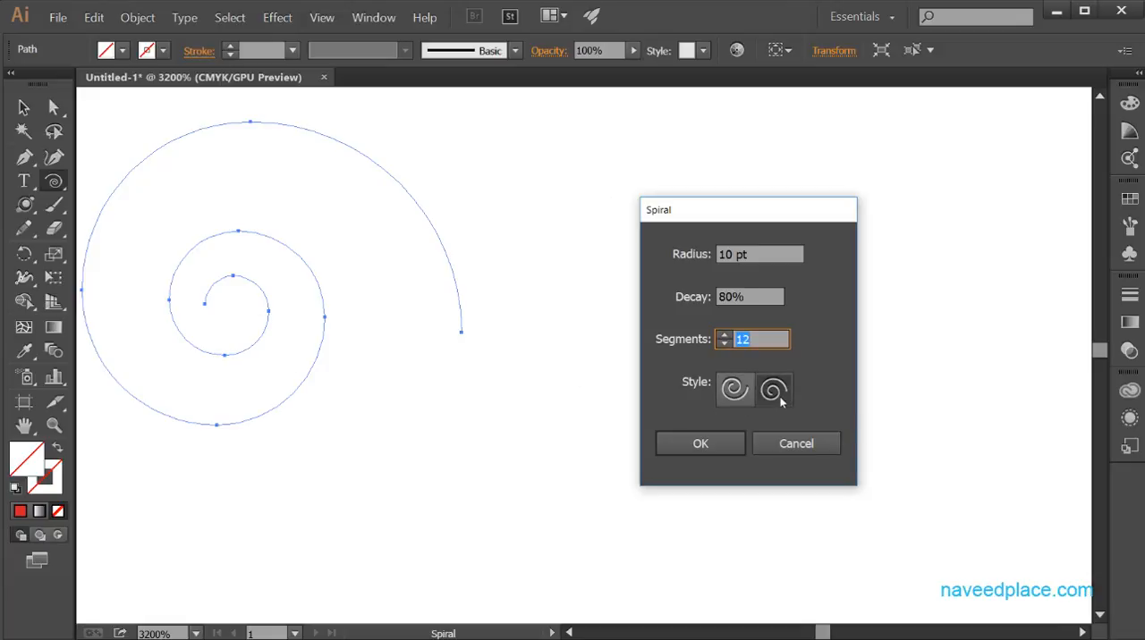
pyautogui.write('16')
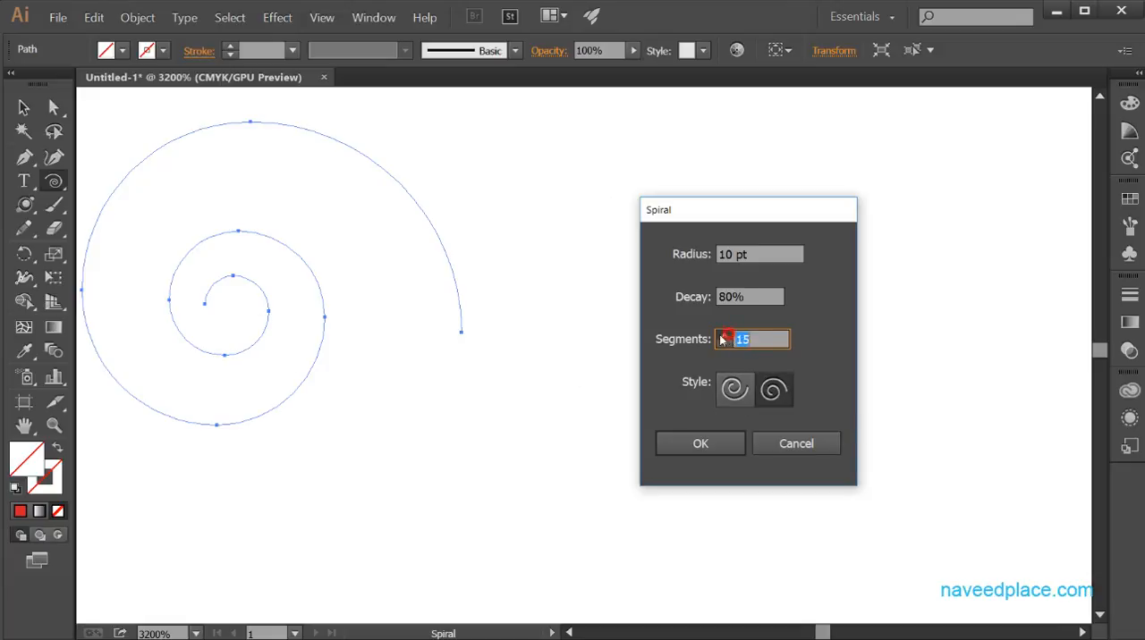
pyautogui.click(725, 335)
pyautogui.click(725, 334)
pyautogui.click(724, 335)
pyautogui.click(724, 334)
pyautogui.click(725, 334)
pyautogui.click(713, 442)
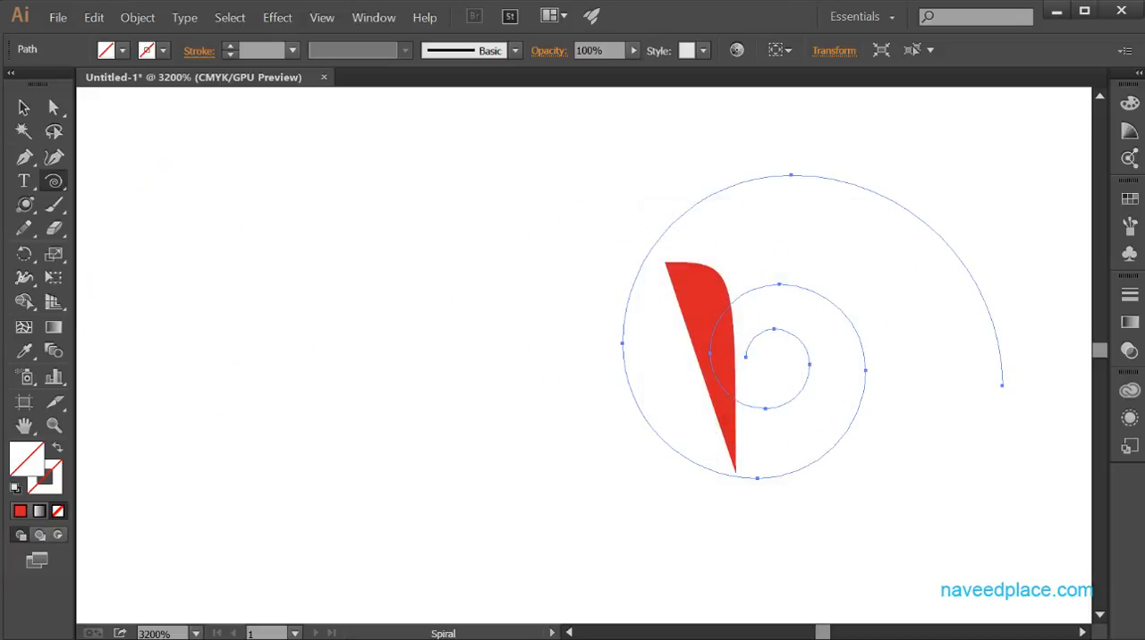
# Switch to the Rectangular Grid tool and examine its size, divider, skew, frame and fill options without creating a grid.
pyautogui.click(53, 180)
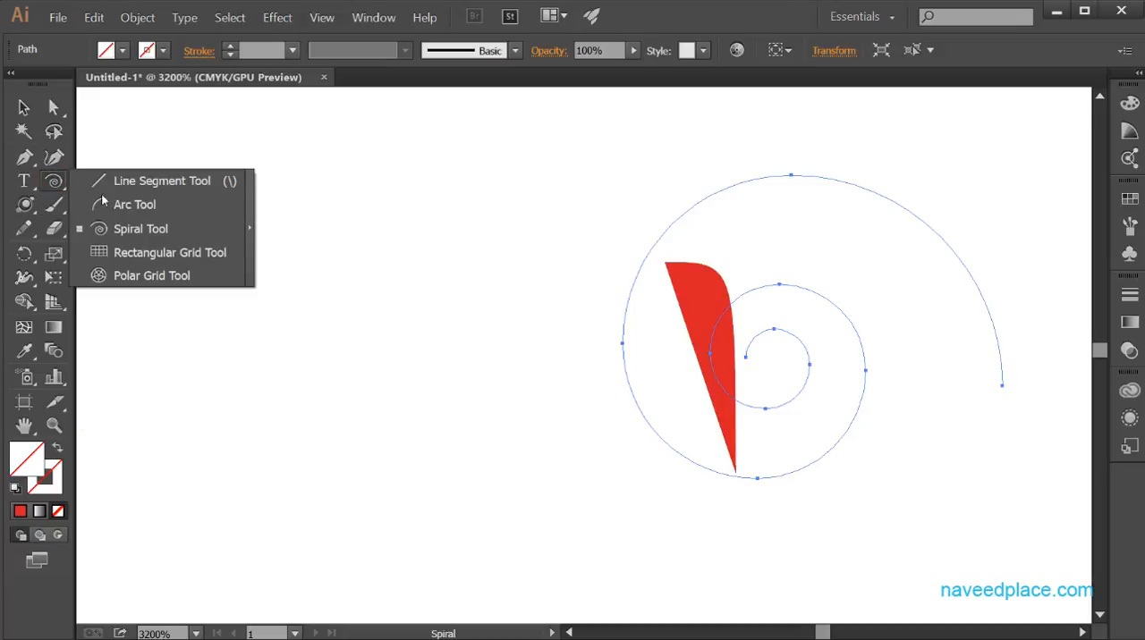
pyautogui.click(161, 253)
pyautogui.click(162, 187)
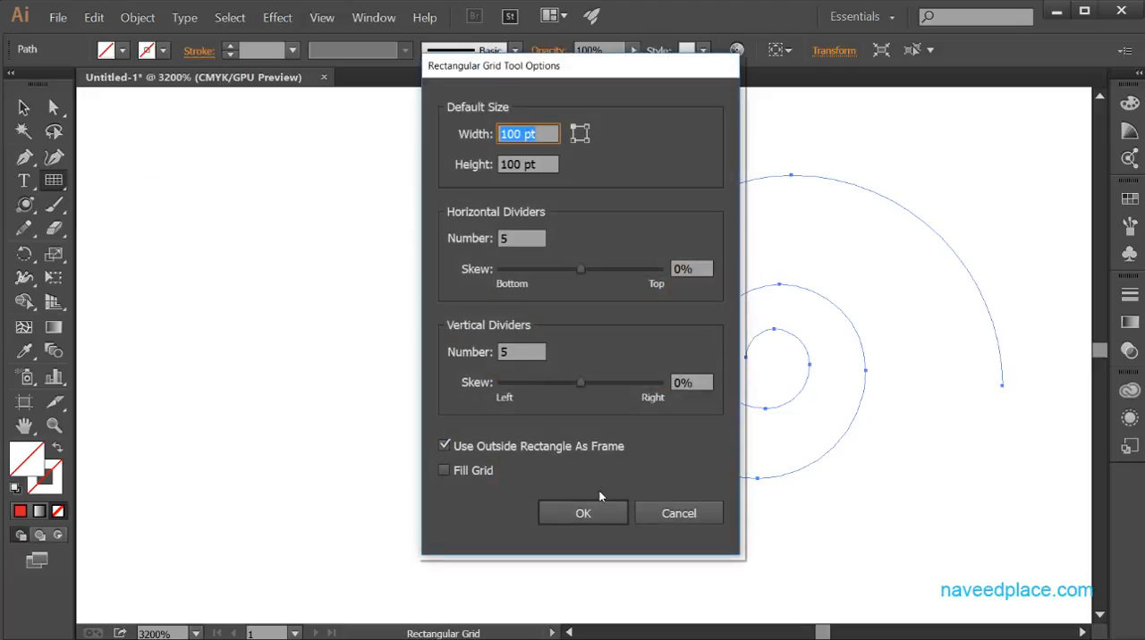
pyautogui.click(647, 519)
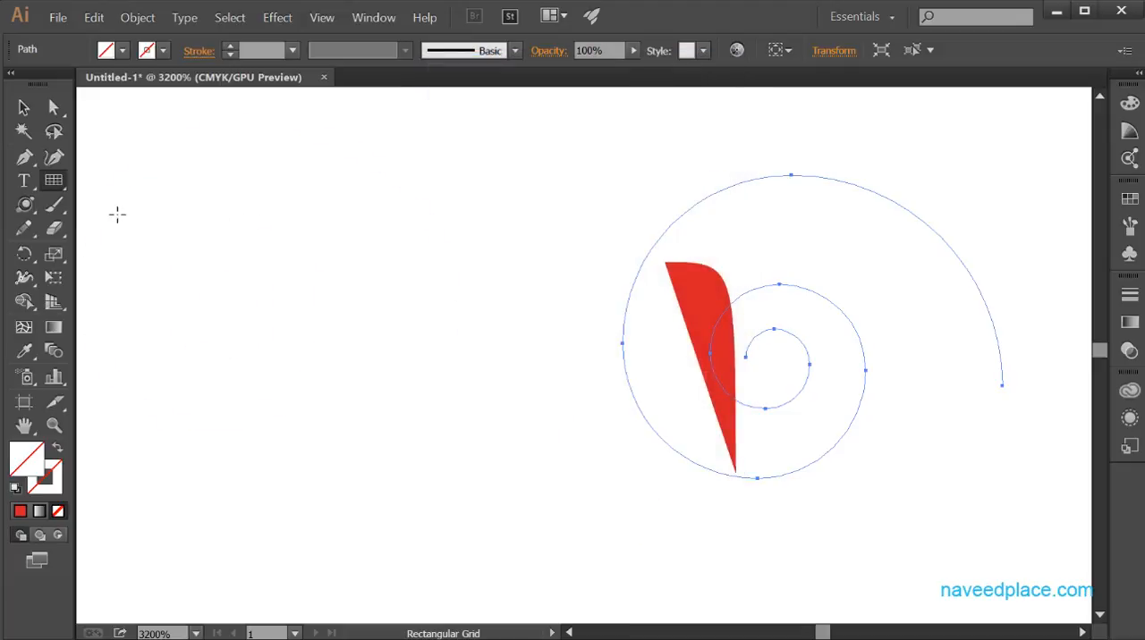
pyautogui.click(227, 222)
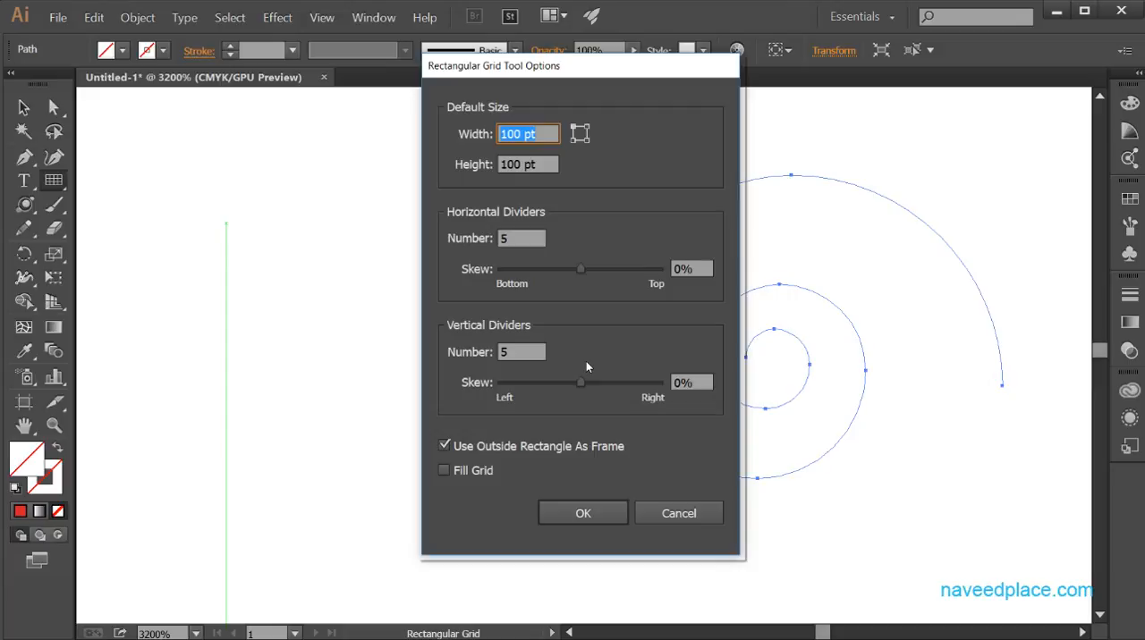
pyautogui.click(686, 528)
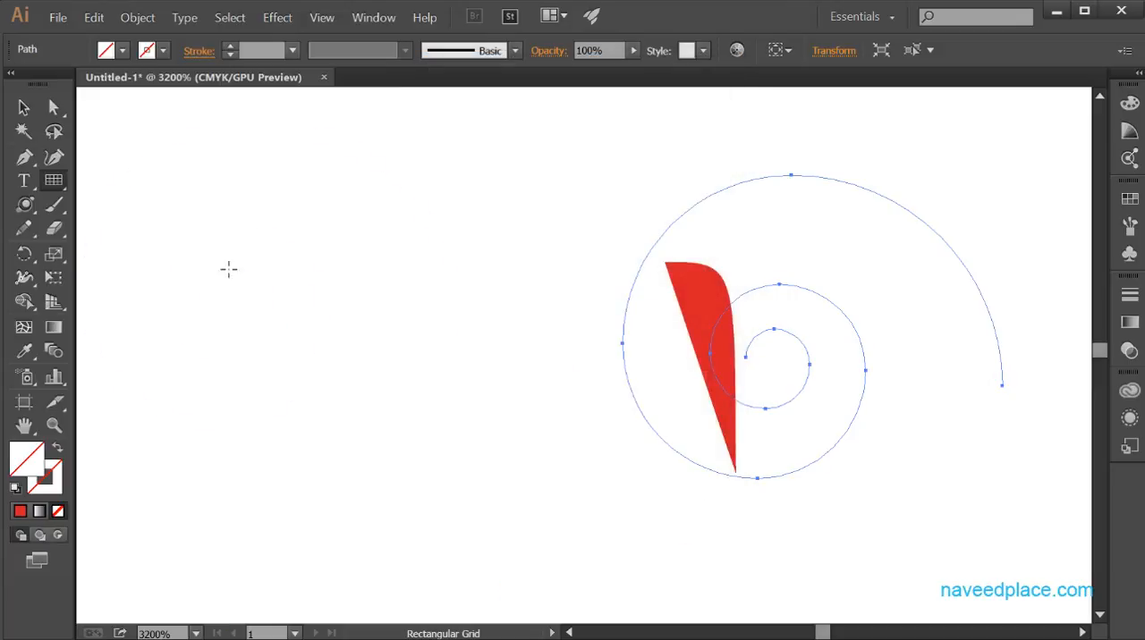
# Create a 100 × 100 pt rectangular grid over the red arc with 5 horizontal and 5 vertical dividers and no skew.
pyautogui.click(282, 237)
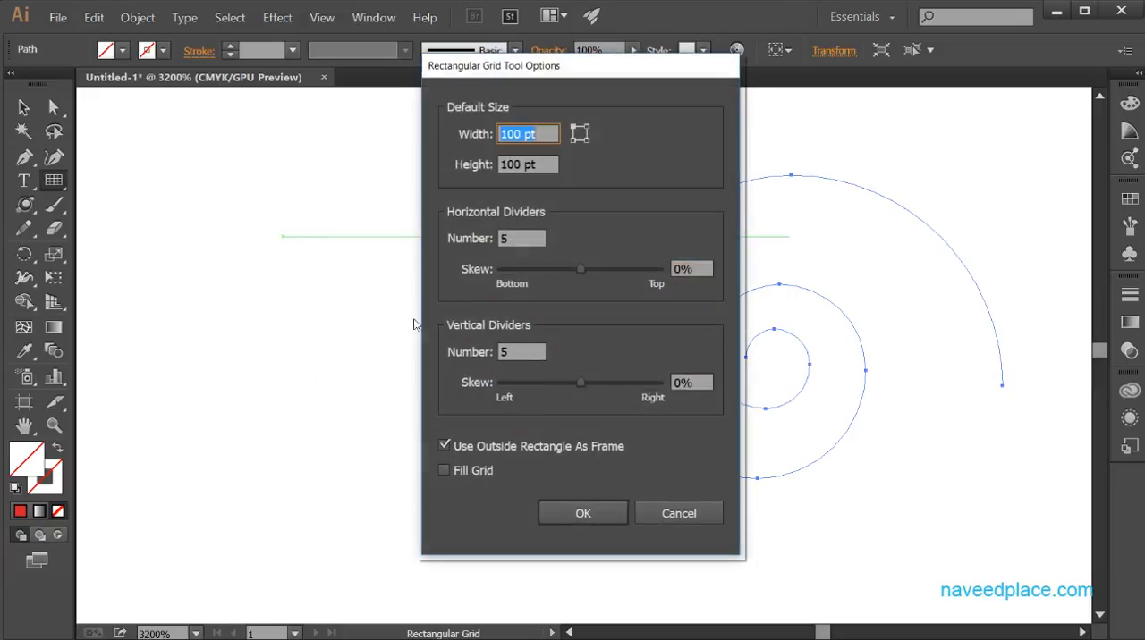
pyautogui.click(603, 525)
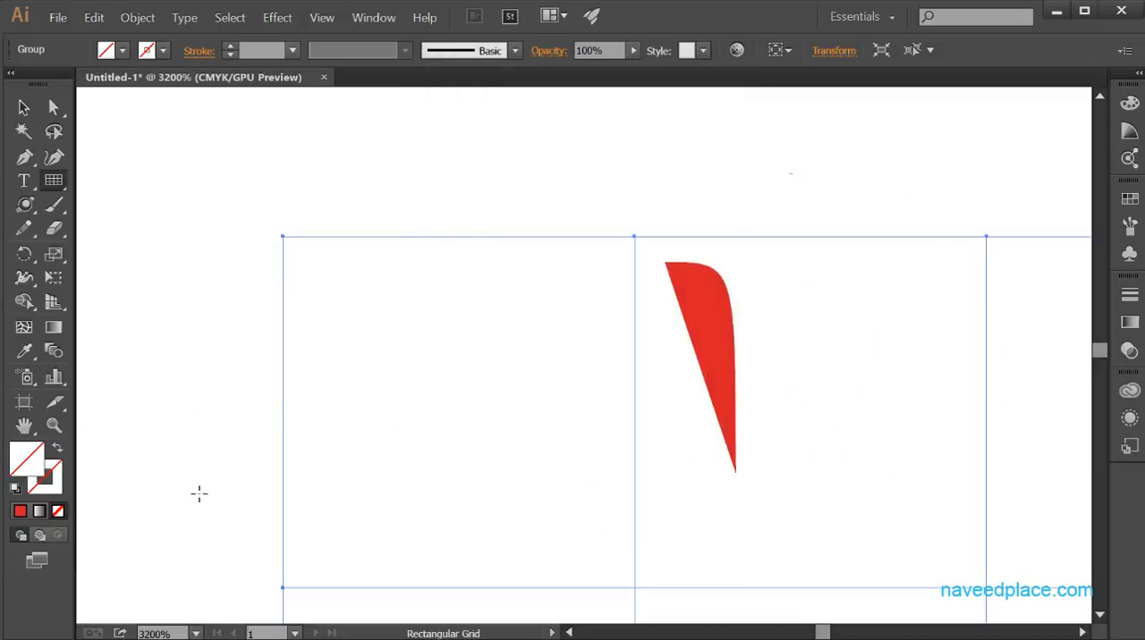
pyautogui.press('z')
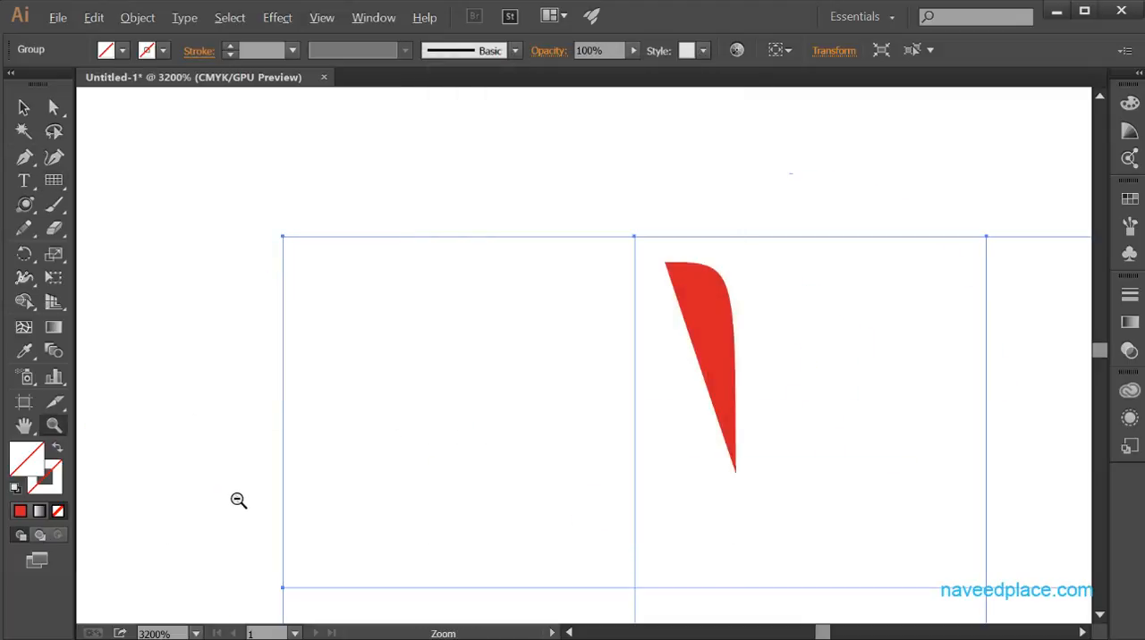
pyautogui.keyDown('alt'); pyautogui.click(247, 484); pyautogui.keyUp('alt')
pyautogui.keyDown('alt'); pyautogui.click(248, 483); pyautogui.keyUp('alt')
pyautogui.moveTo(503, 406); pyautogui.dragTo(417, 381)
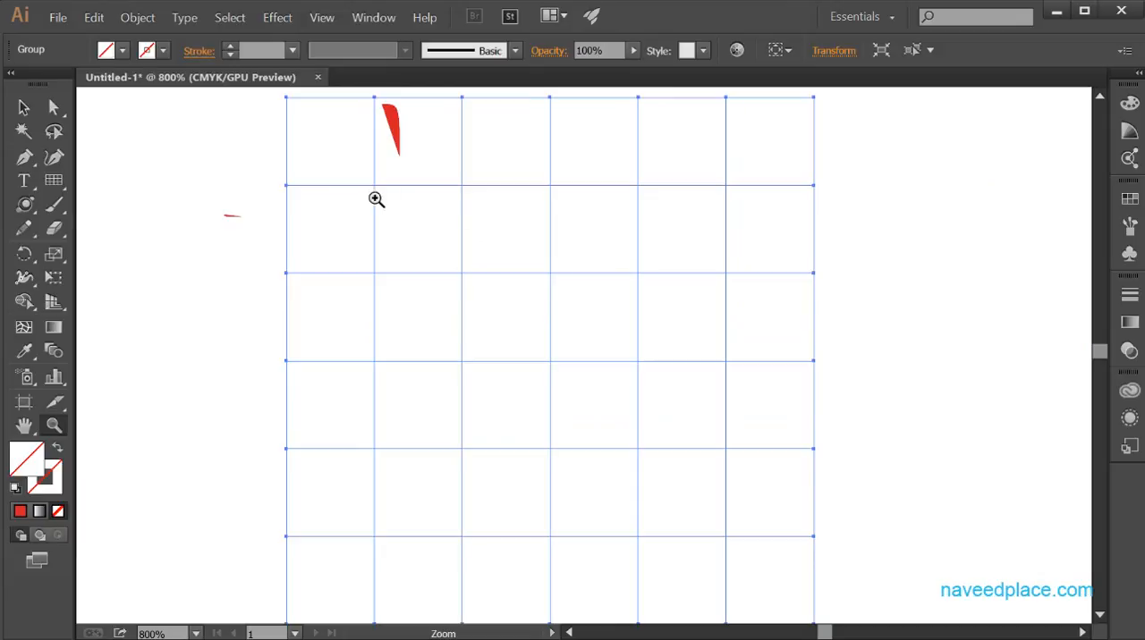
# Create a 100 × 100 pt rectangular grid beside the first one, with 5 dividers each way and -500% horizontal divider skew.
pyautogui.click(53, 182)
pyautogui.moveTo(55, 184); pyautogui.dragTo(141, 252)
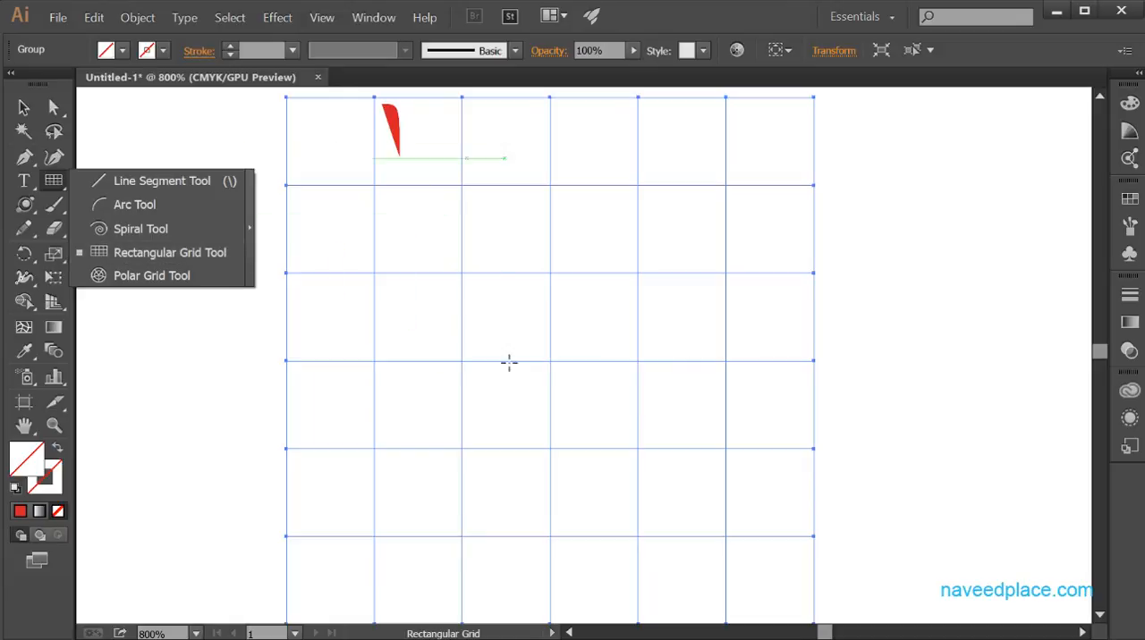
pyautogui.click(167, 260)
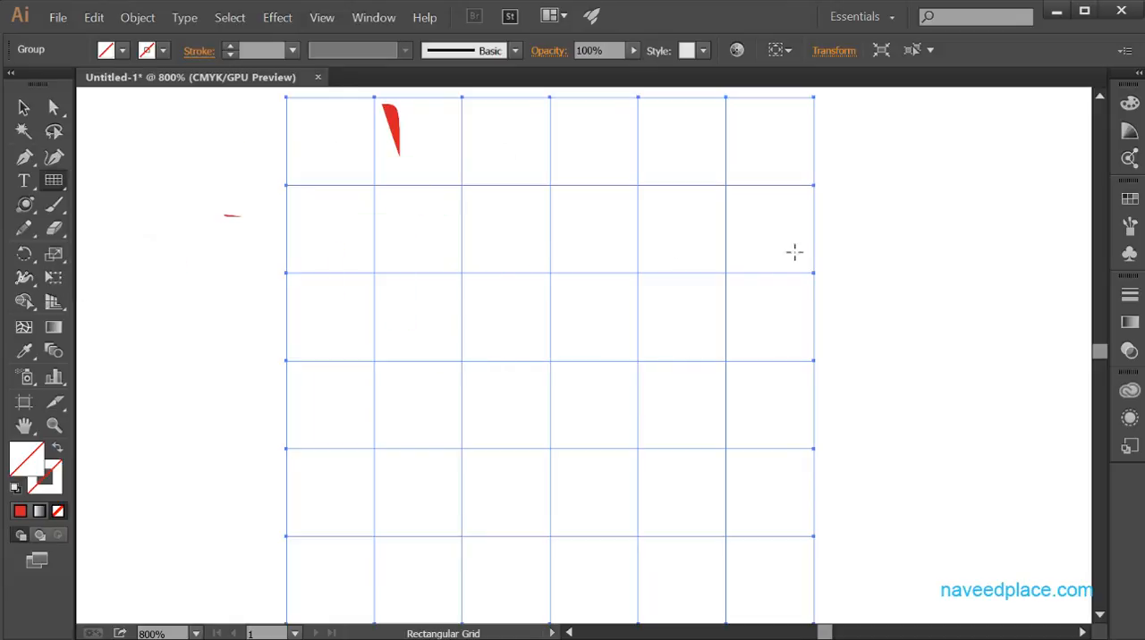
pyautogui.click(864, 248)
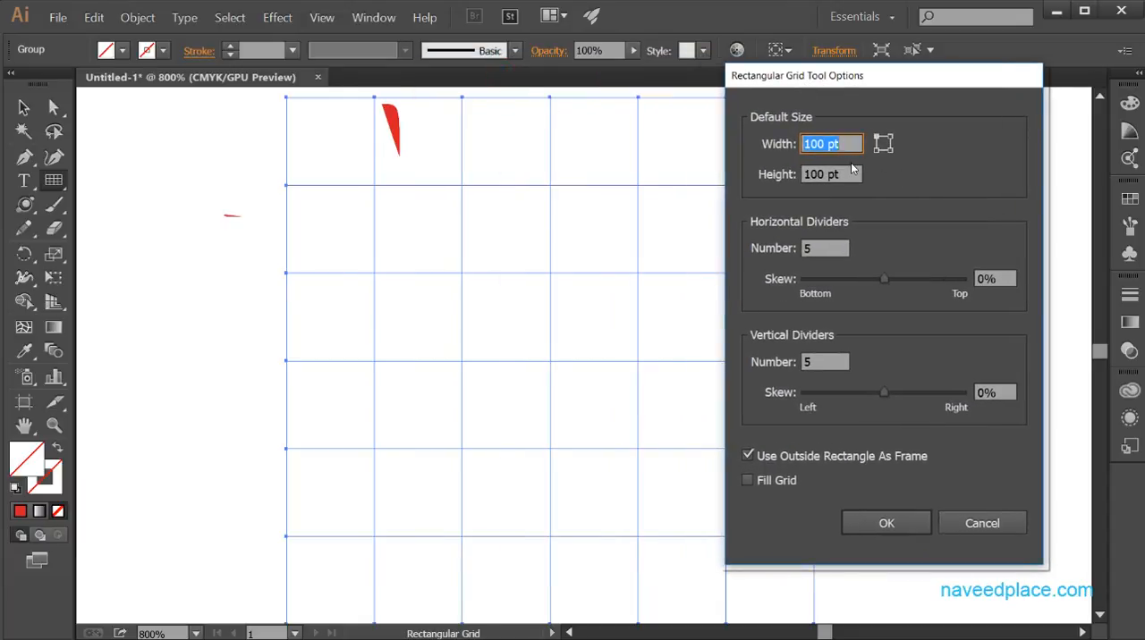
pyautogui.moveTo(861, 79); pyautogui.dragTo(967, 94)
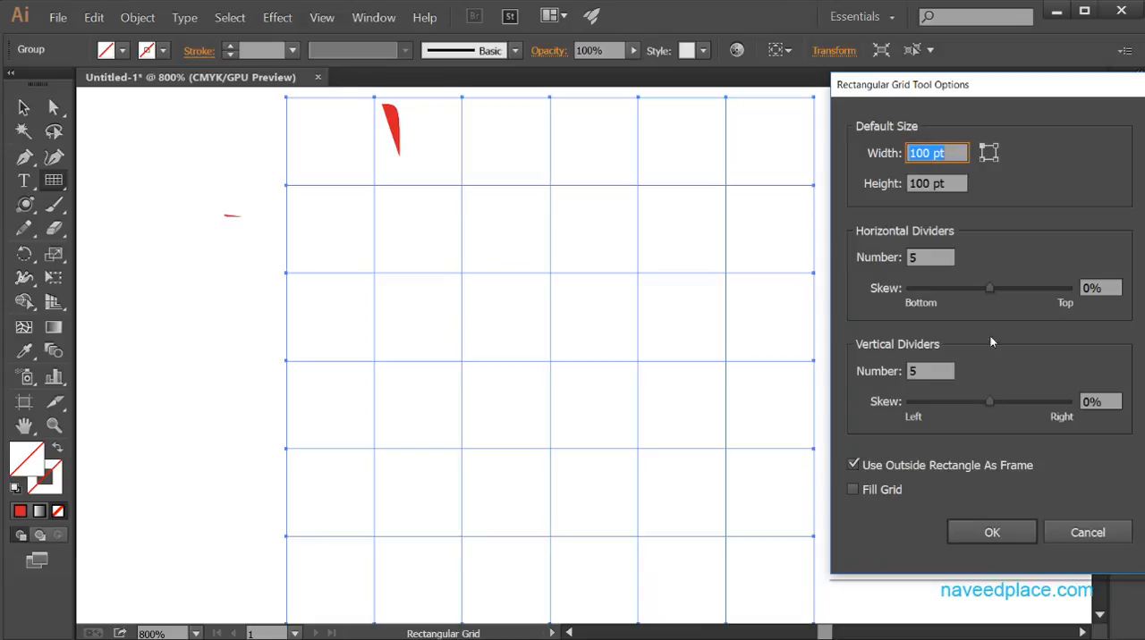
pyautogui.moveTo(990, 287); pyautogui.dragTo(905, 298)
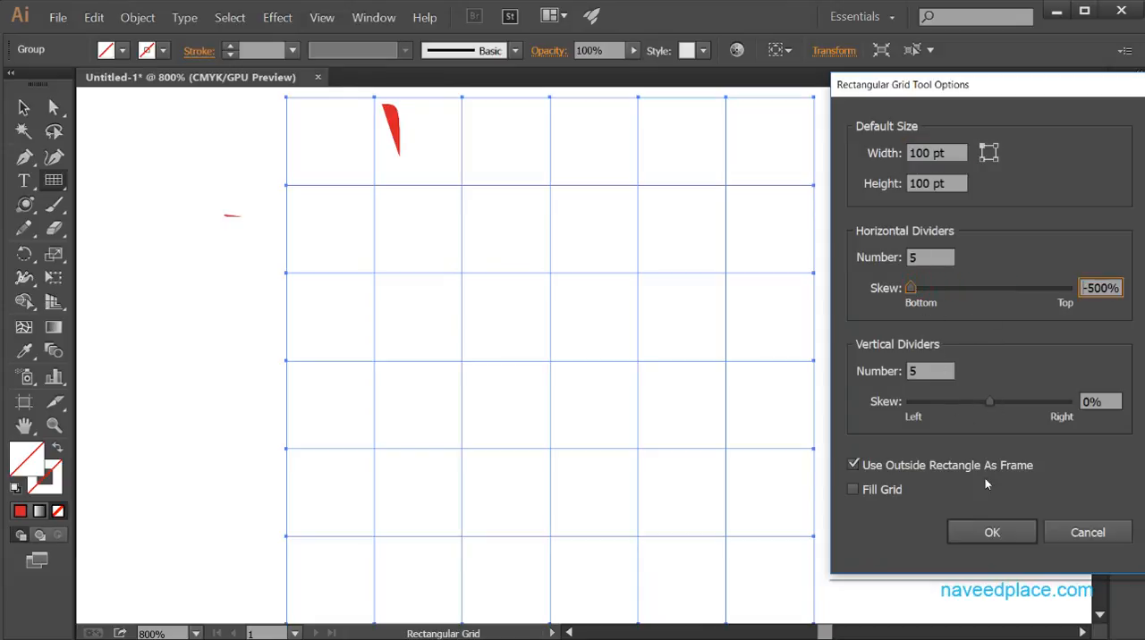
pyautogui.click(988, 532)
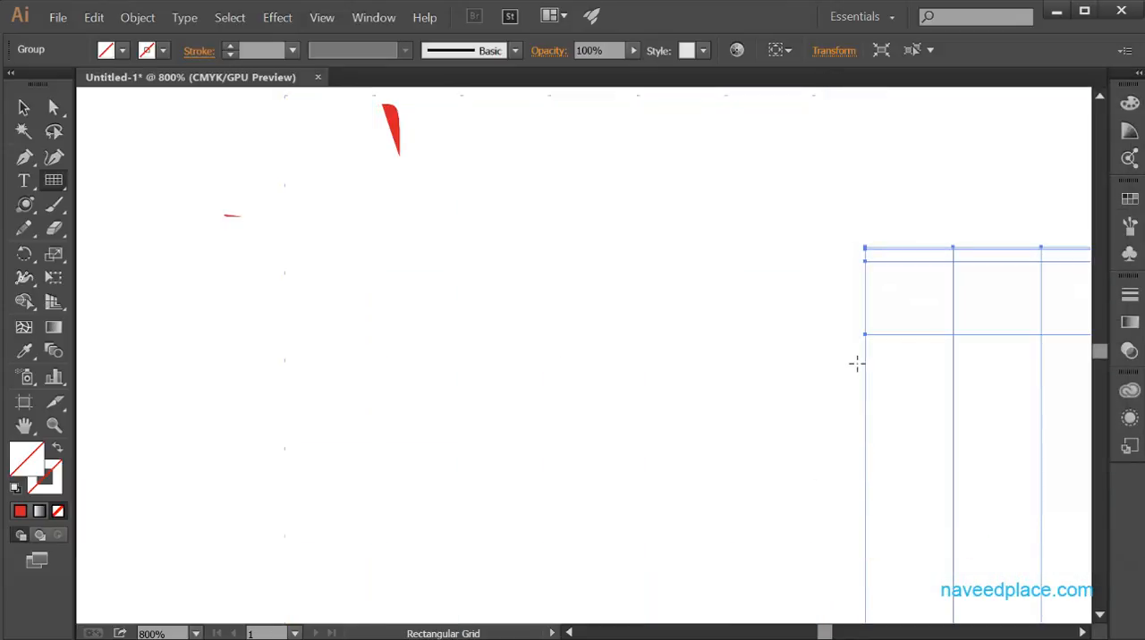
pyautogui.moveTo(894, 330); pyautogui.dragTo(299, 237)
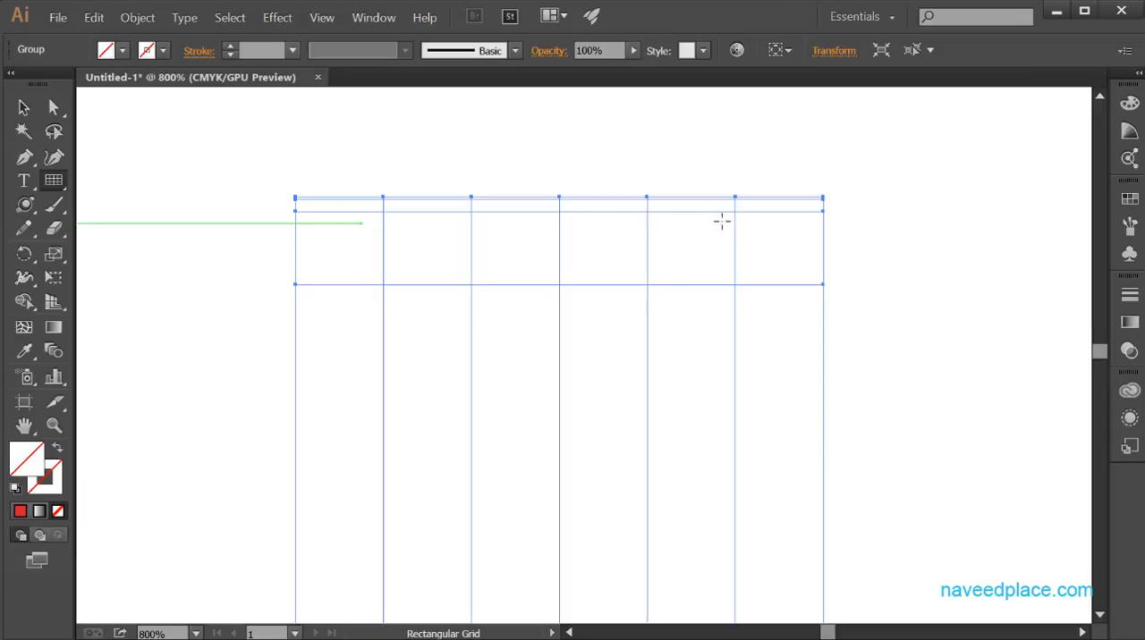
# Create another 100 × 100 pt grid beside the previous one, with 5 dividers each way, 41% horizontal skew and -500% vertical skew.
pyautogui.click(950, 340)
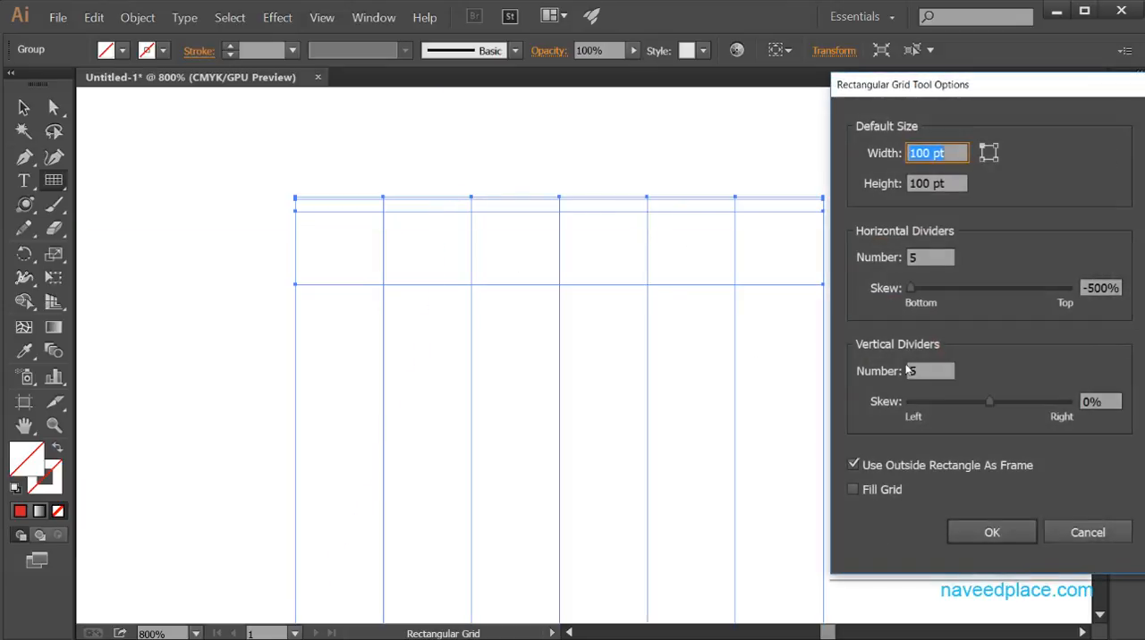
pyautogui.moveTo(912, 289); pyautogui.dragTo(1000, 288)
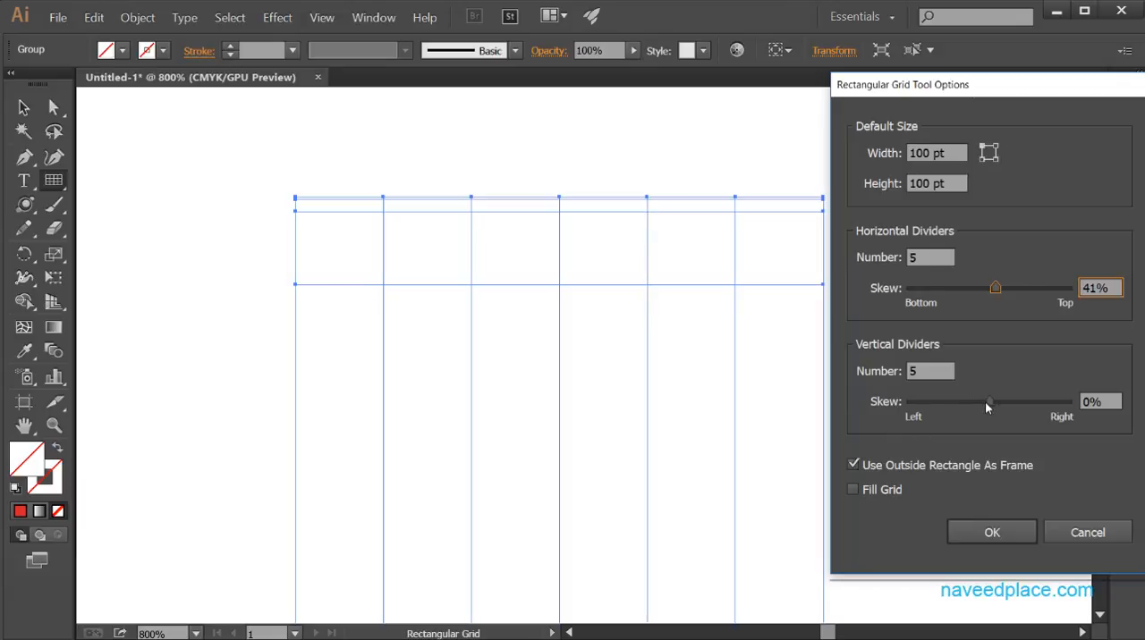
pyautogui.moveTo(987, 403); pyautogui.dragTo(907, 402)
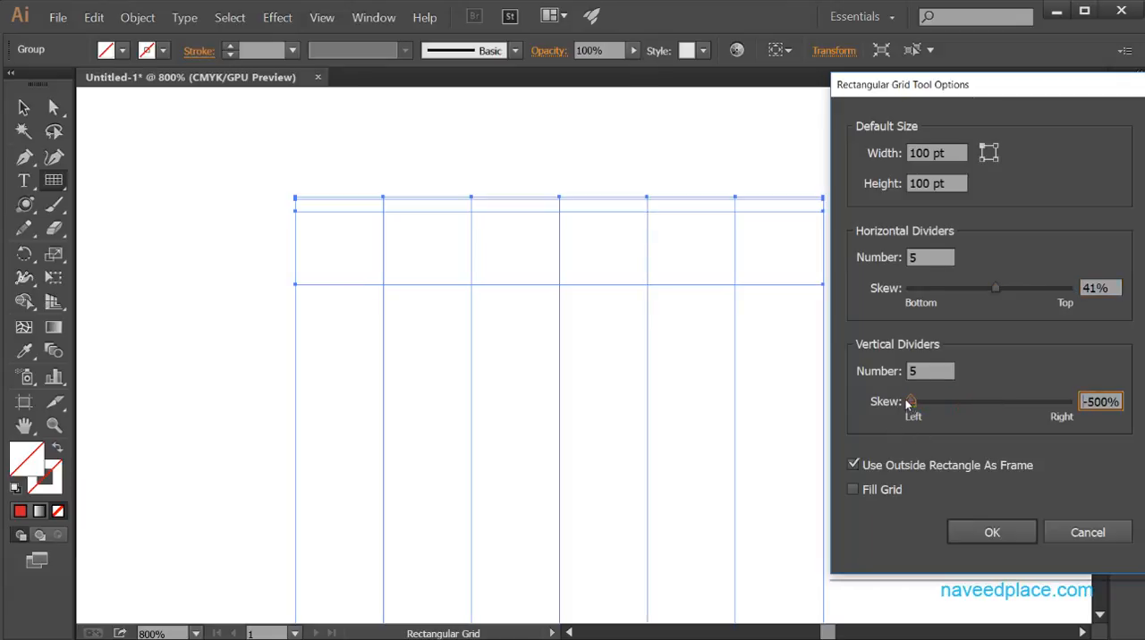
pyautogui.click(971, 524)
pyautogui.press('space')
pyautogui.moveTo(868, 396); pyautogui.dragTo(432, 188)
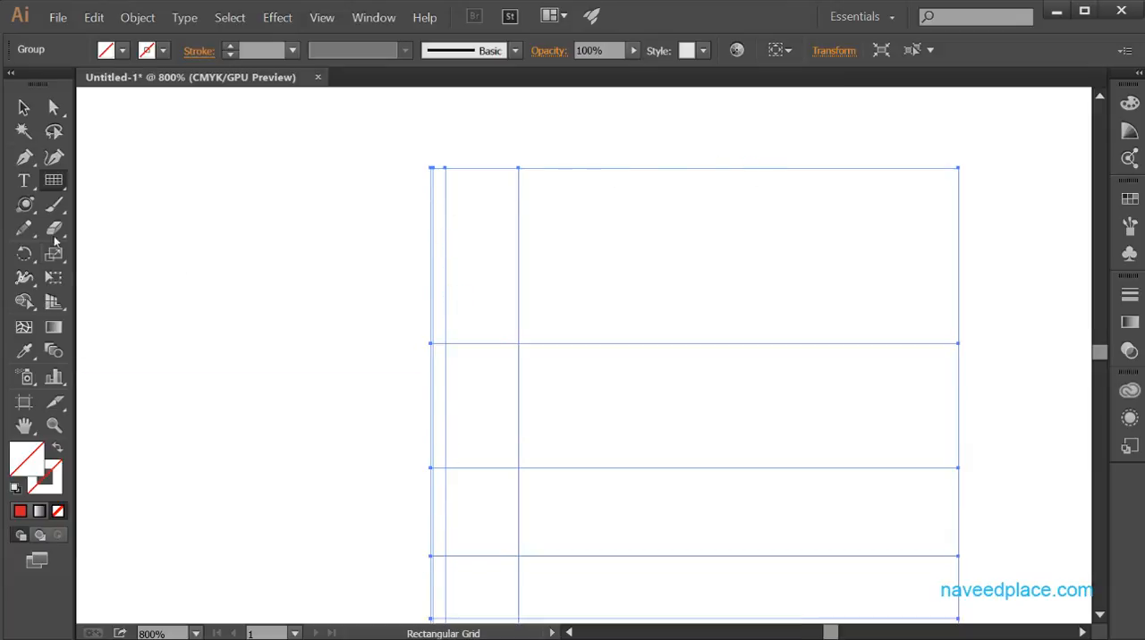
pyautogui.click(225, 288)
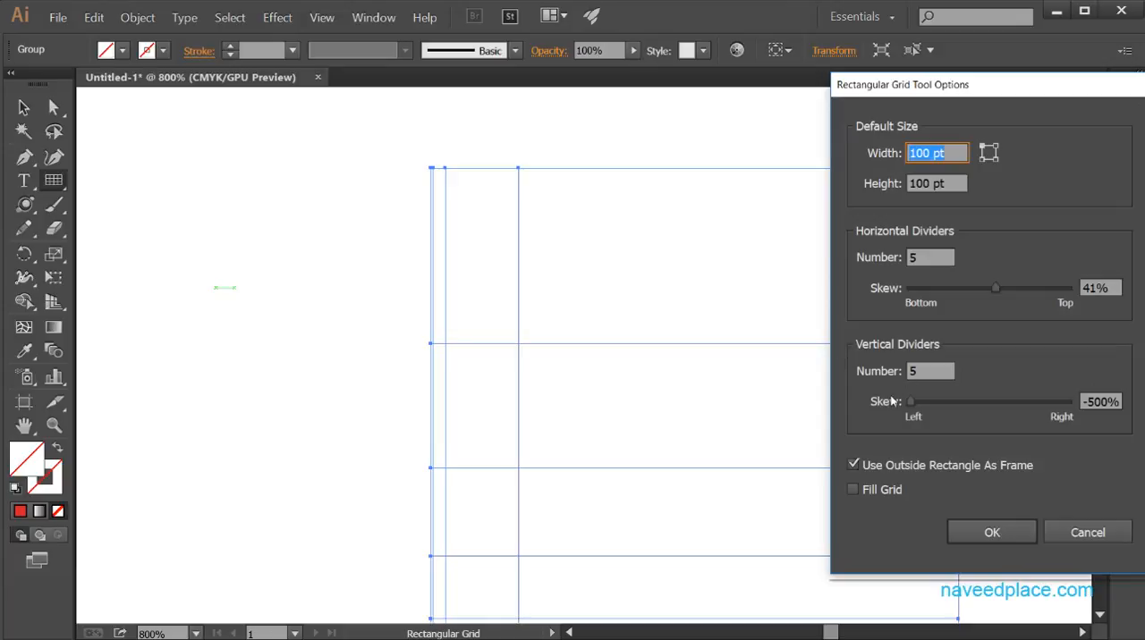
pyautogui.moveTo(910, 402); pyautogui.dragTo(1000, 401)
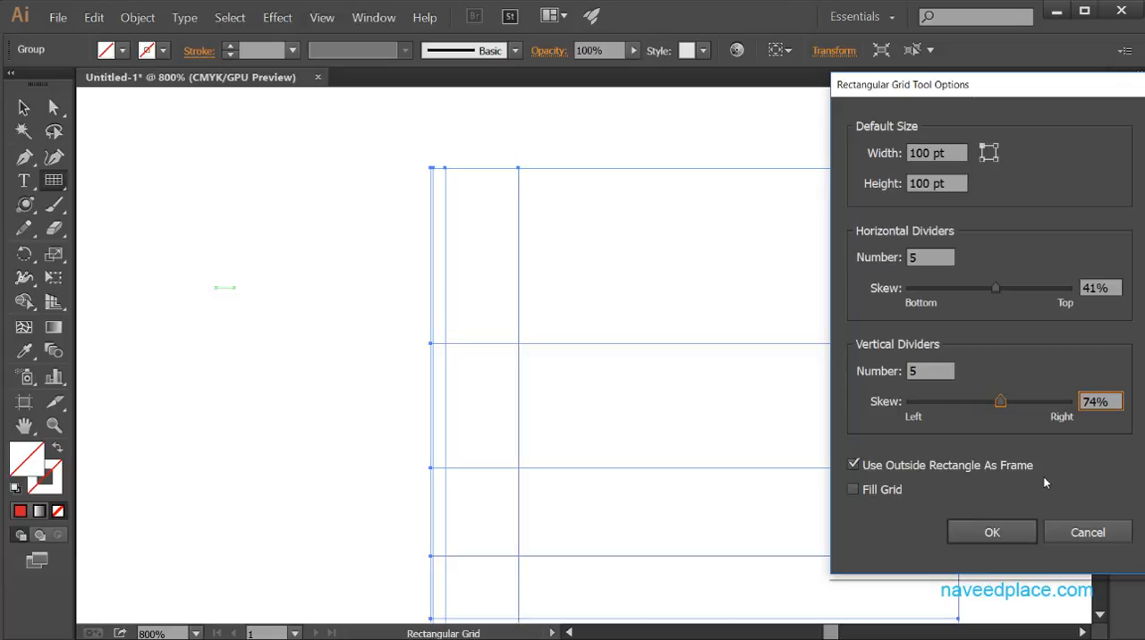
pyautogui.click(1086, 537)
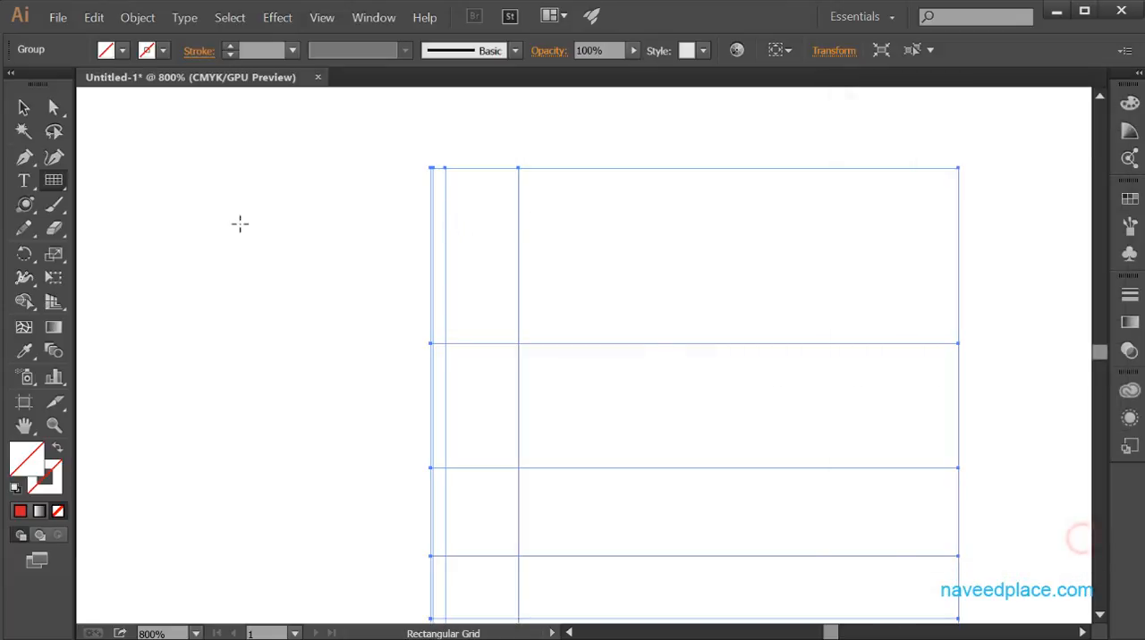
# Select the newest skewed grid together with the overlapping curve, and clear the selection.
pyautogui.click(23, 107)
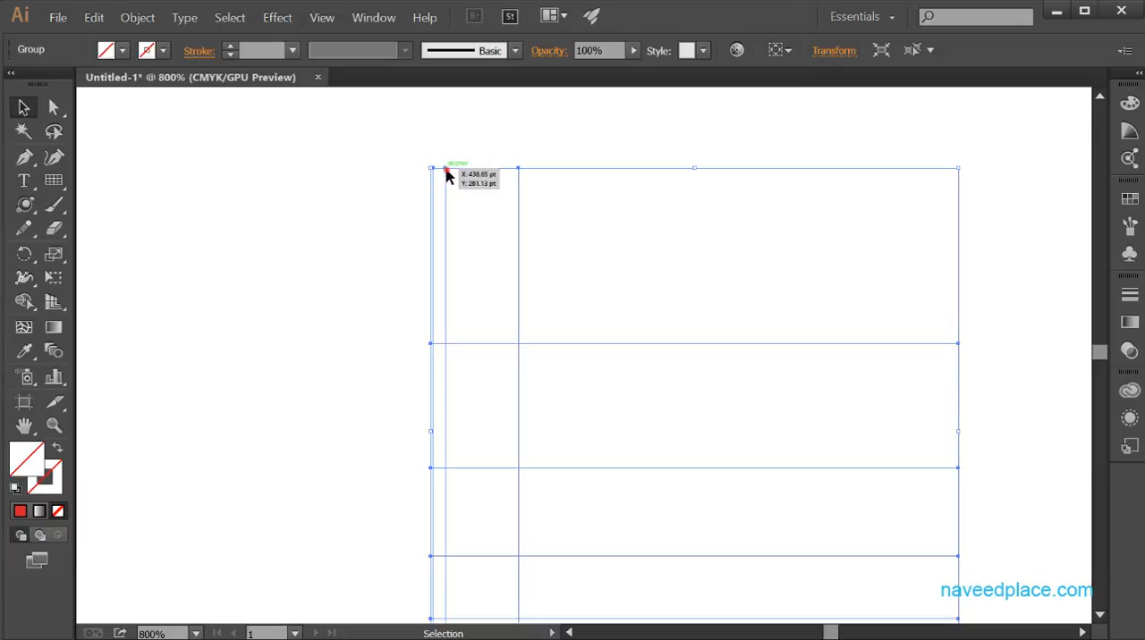
pyautogui.moveTo(350, 114); pyautogui.dragTo(852, 418)
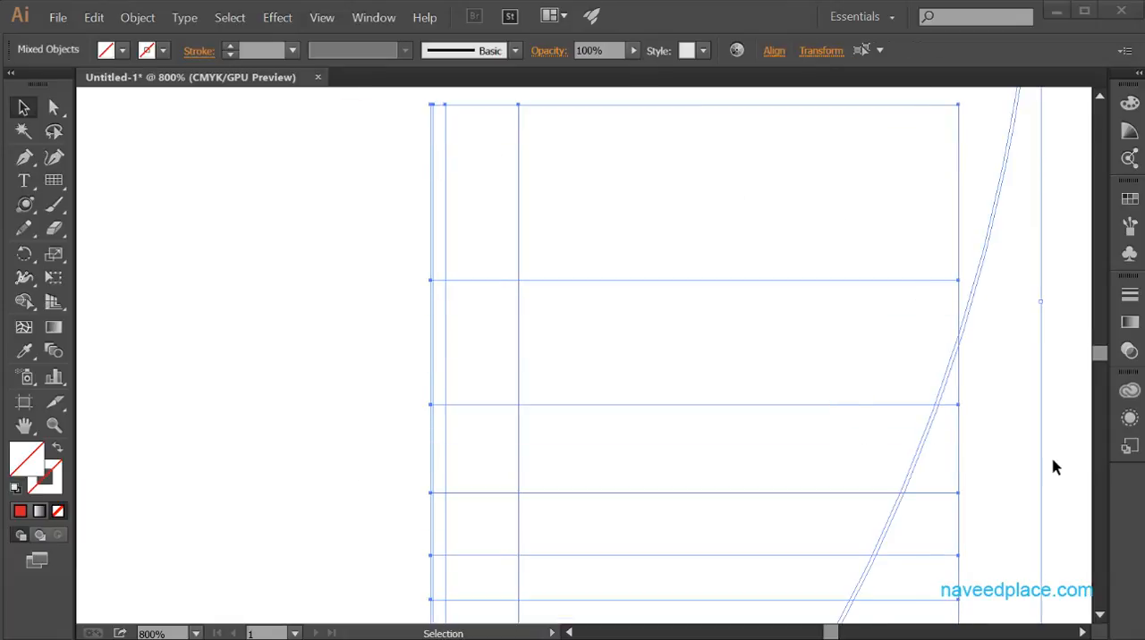
pyautogui.scroll(3, 1047, 456)
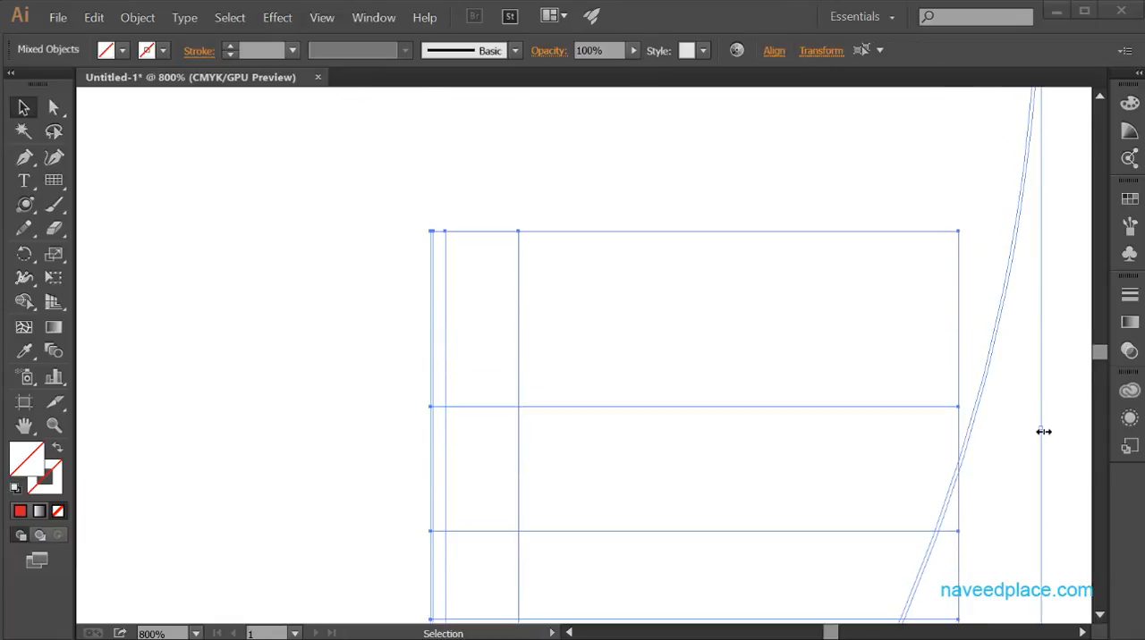
pyautogui.press('Delete')
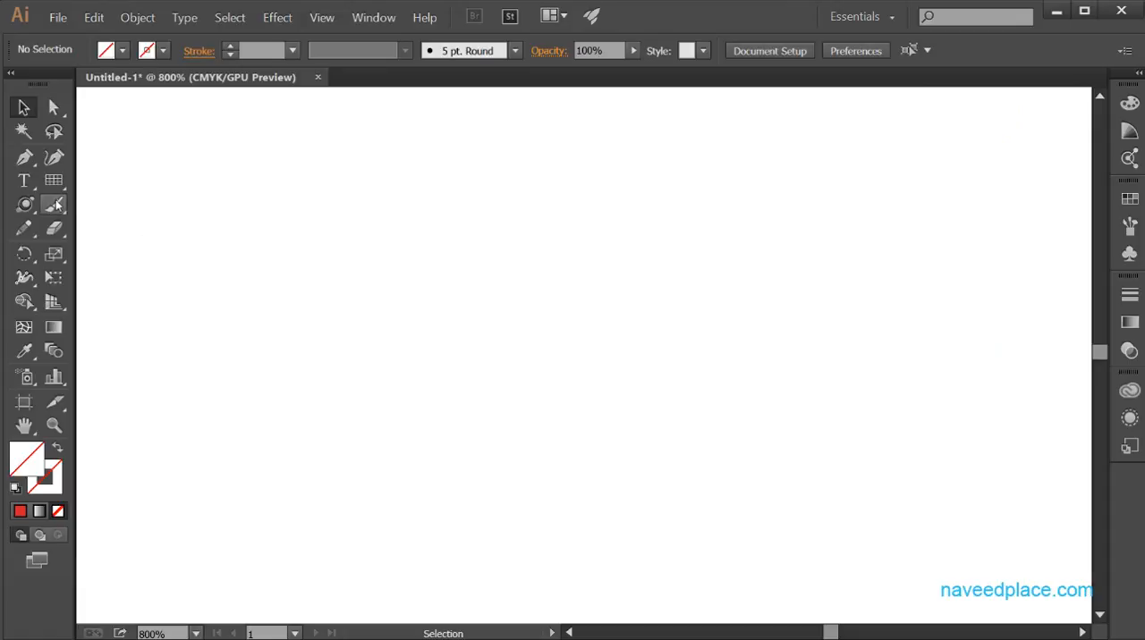
# Set the fill colour to pink and create a 100 × 100 pt rectangular grid with 41% horizontal and -500% vertical skew, leaving Fill Grid off.
pyautogui.moveTo(59, 187); pyautogui.dragTo(135, 256)
pyautogui.click(345, 258)
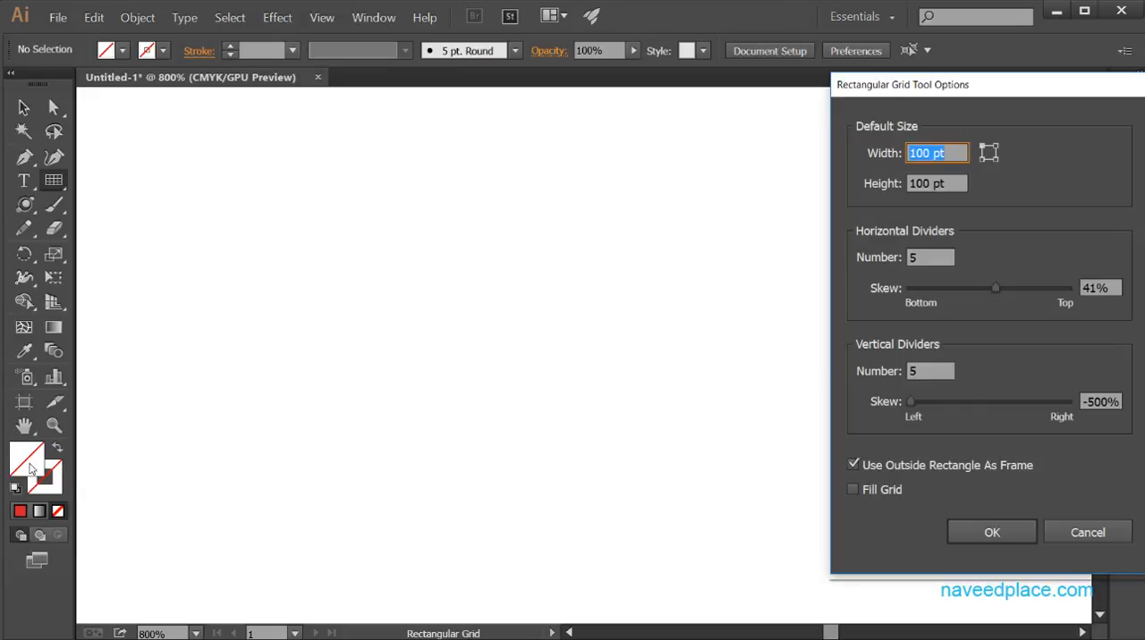
pyautogui.click(1051, 534)
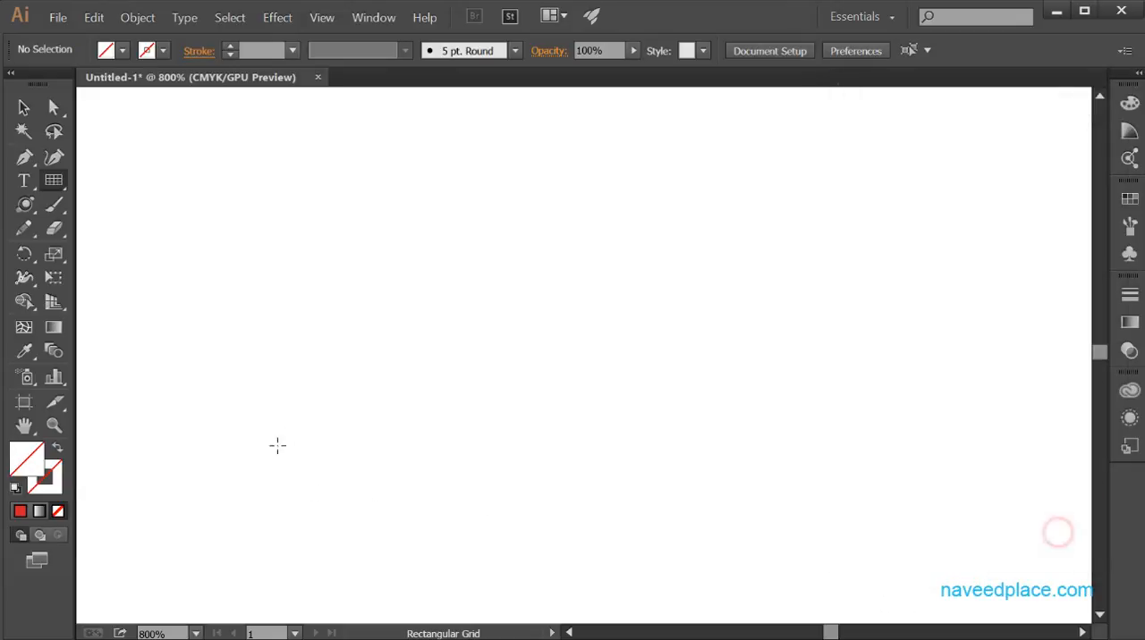
pyautogui.doubleClick(20, 458)
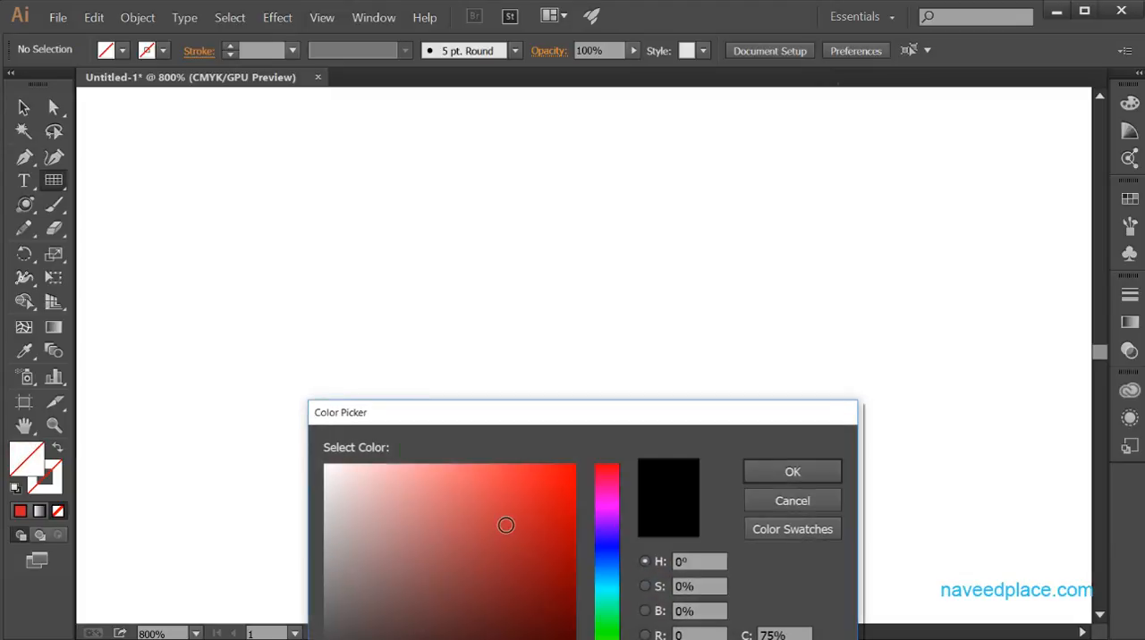
pyautogui.click(527, 498)
pyautogui.click(792, 472)
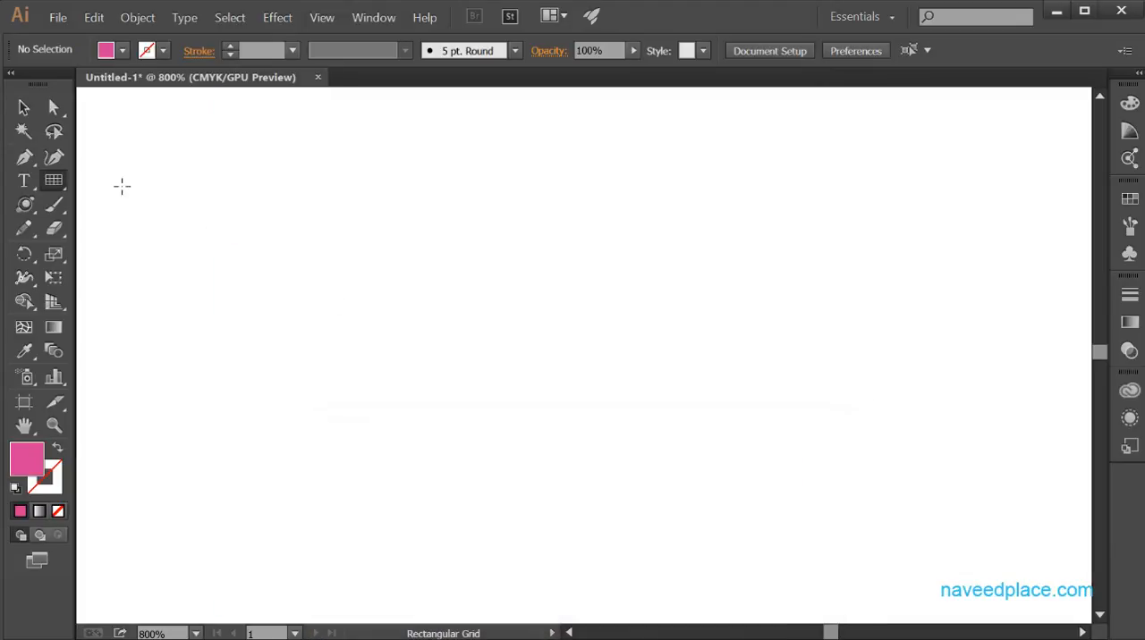
pyautogui.click(225, 206)
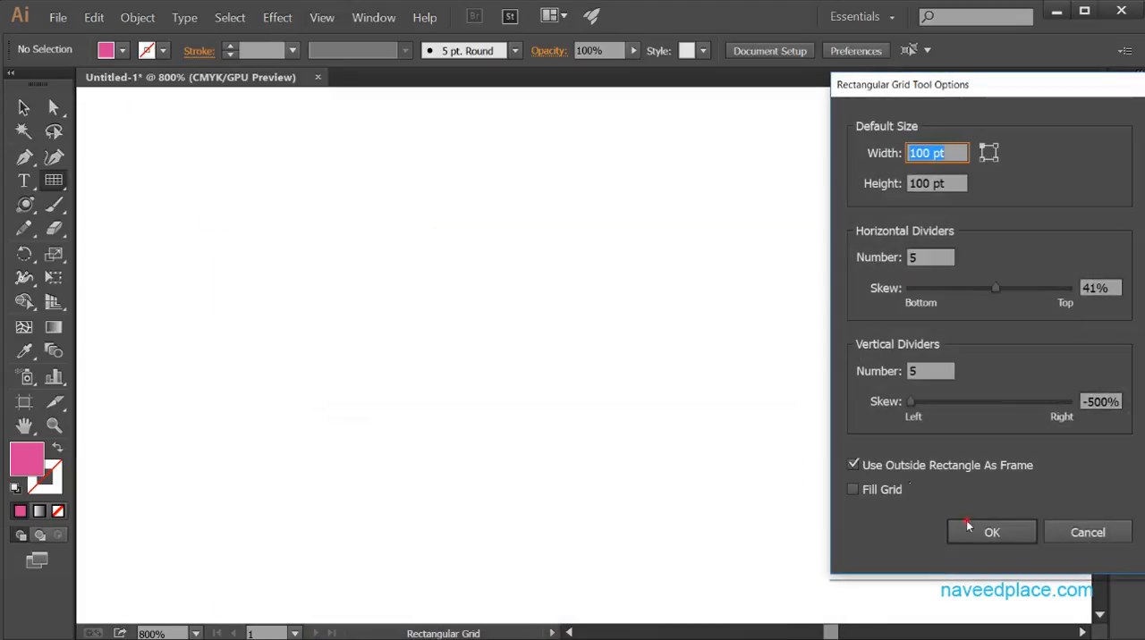
pyautogui.click(969, 529)
# Fill the selected rectangular grid with red.
pyautogui.doubleClick(24, 454)
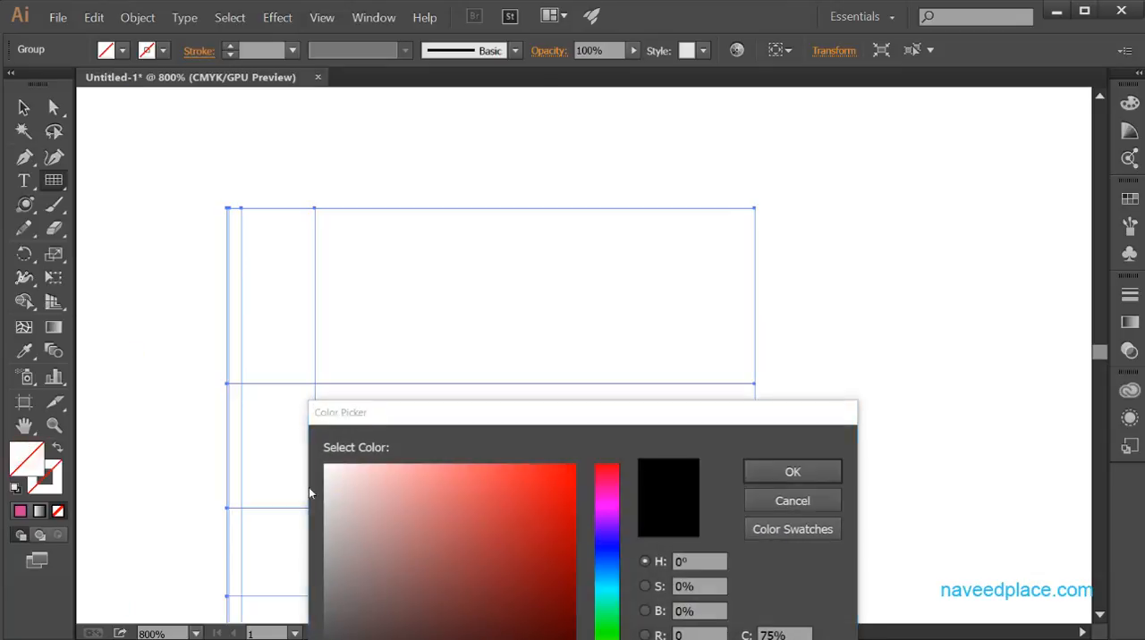
pyautogui.moveTo(404, 492); pyautogui.dragTo(567, 499)
pyautogui.click(762, 469)
pyautogui.click(765, 465)
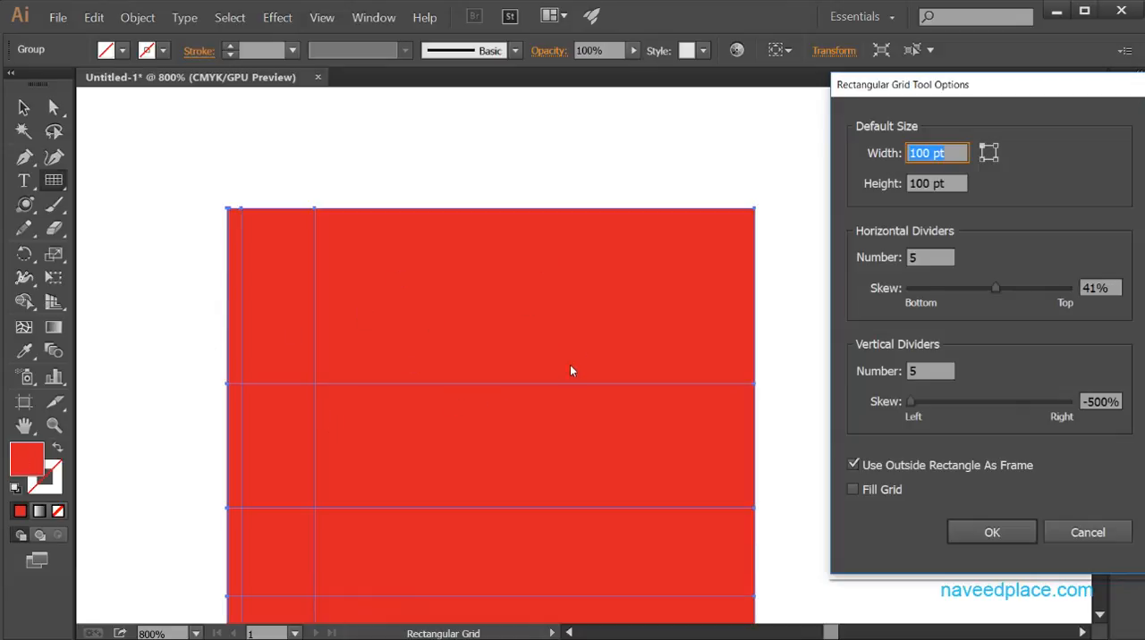
pyautogui.click(1077, 532)
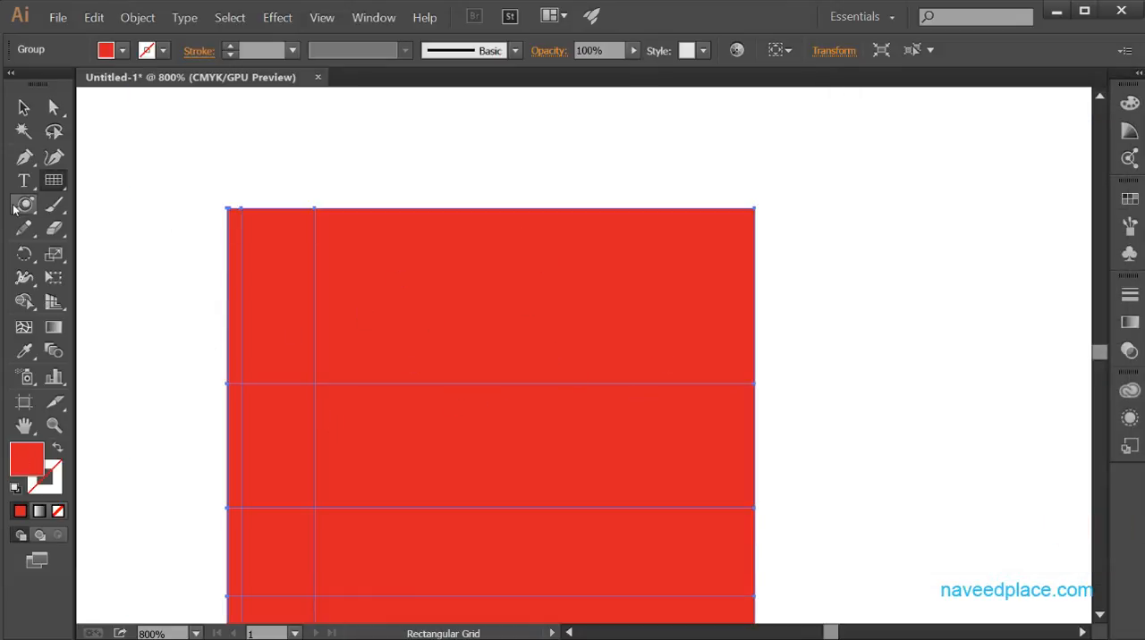
# Switch to the Polar Grid tool and delete all artwork in the document.
pyautogui.click(57, 181)
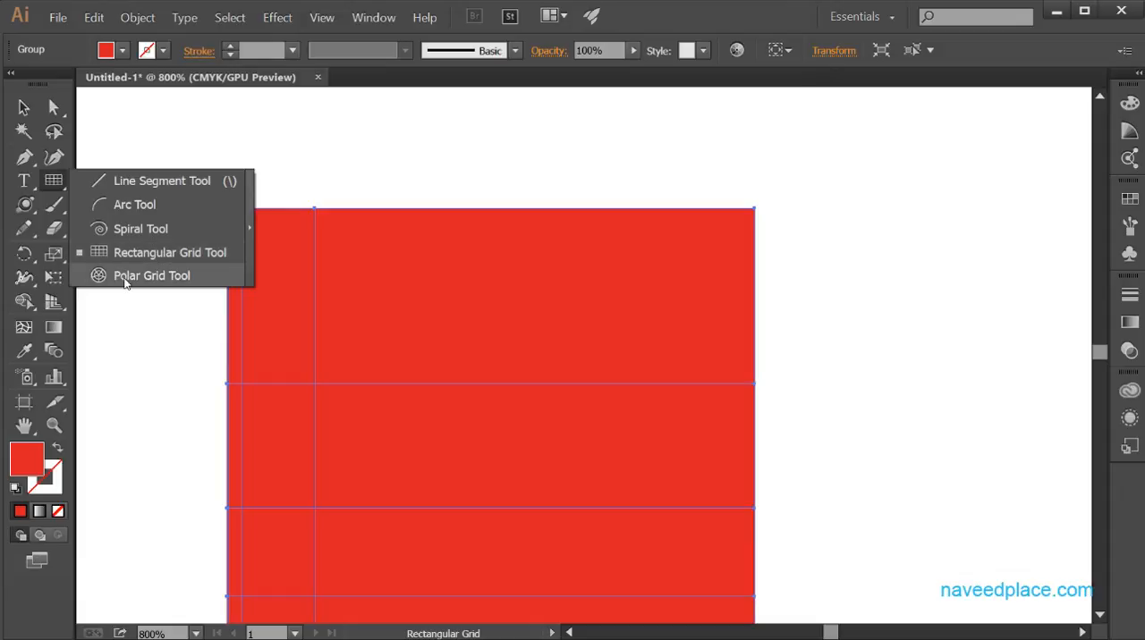
pyautogui.click(130, 275)
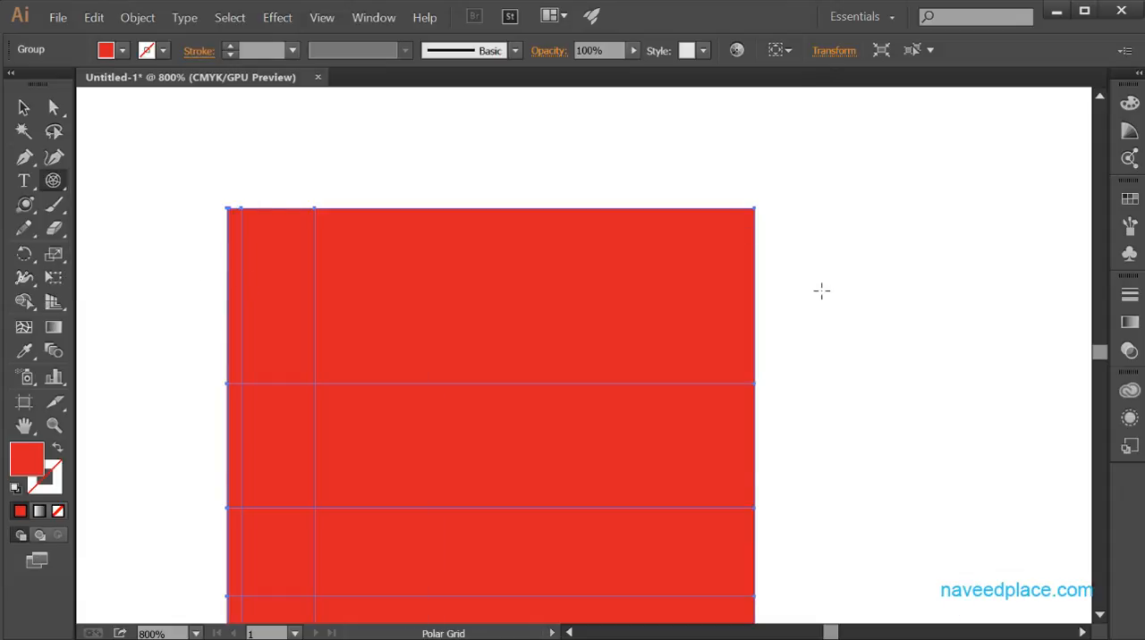
pyautogui.hotkey('ctrl', 'a')
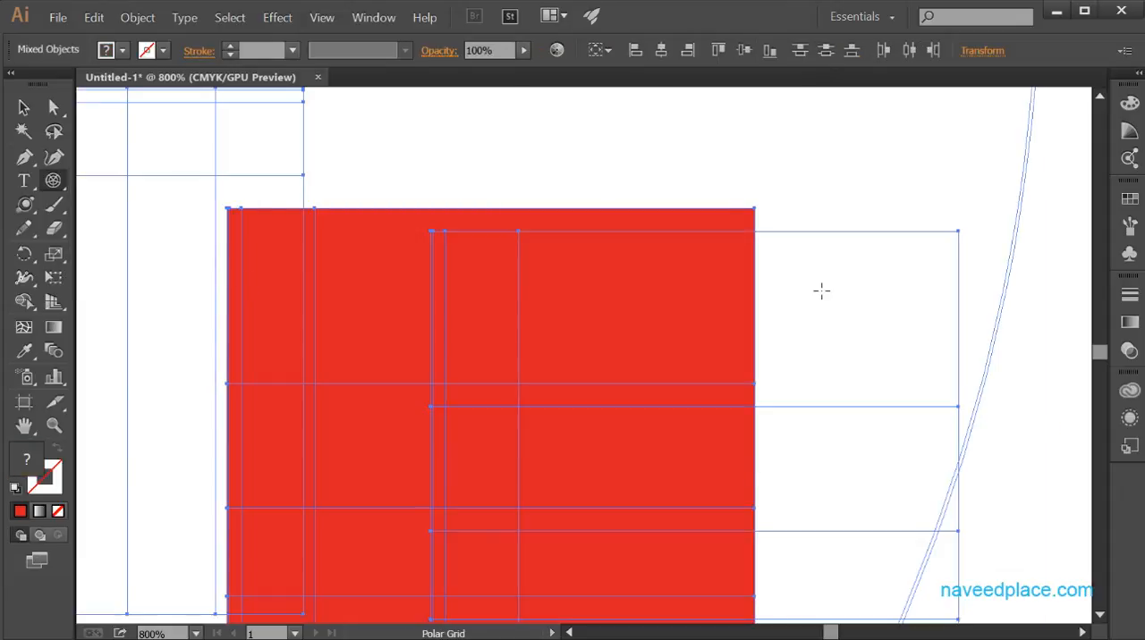
pyautogui.press('Delete')
pyautogui.click(241, 200)
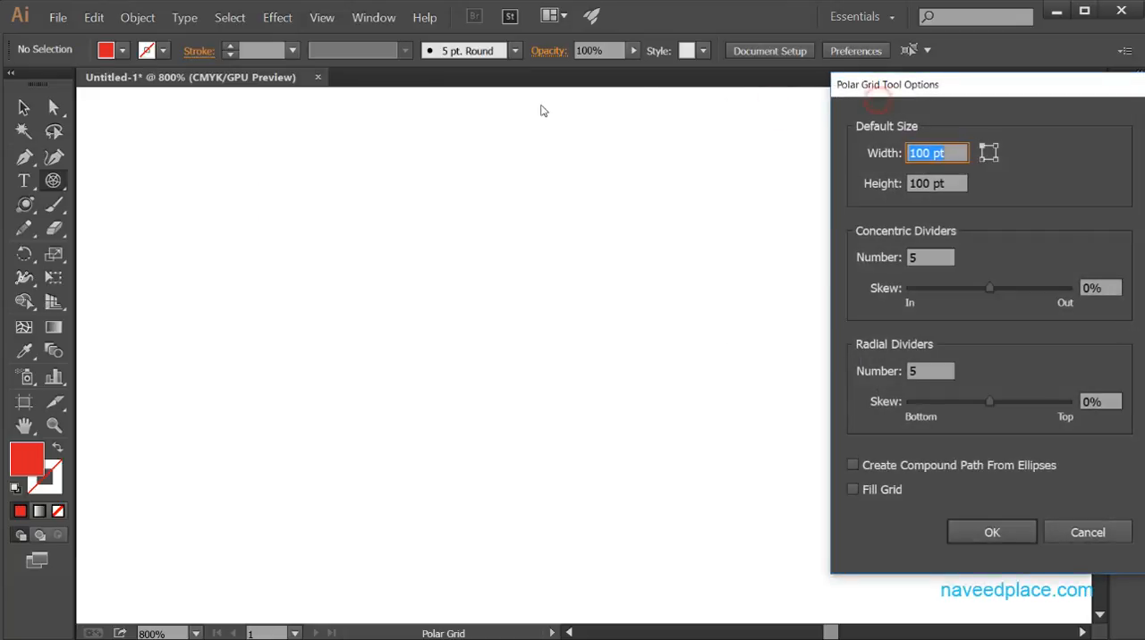
pyautogui.moveTo(845, 81); pyautogui.dragTo(621, 83)
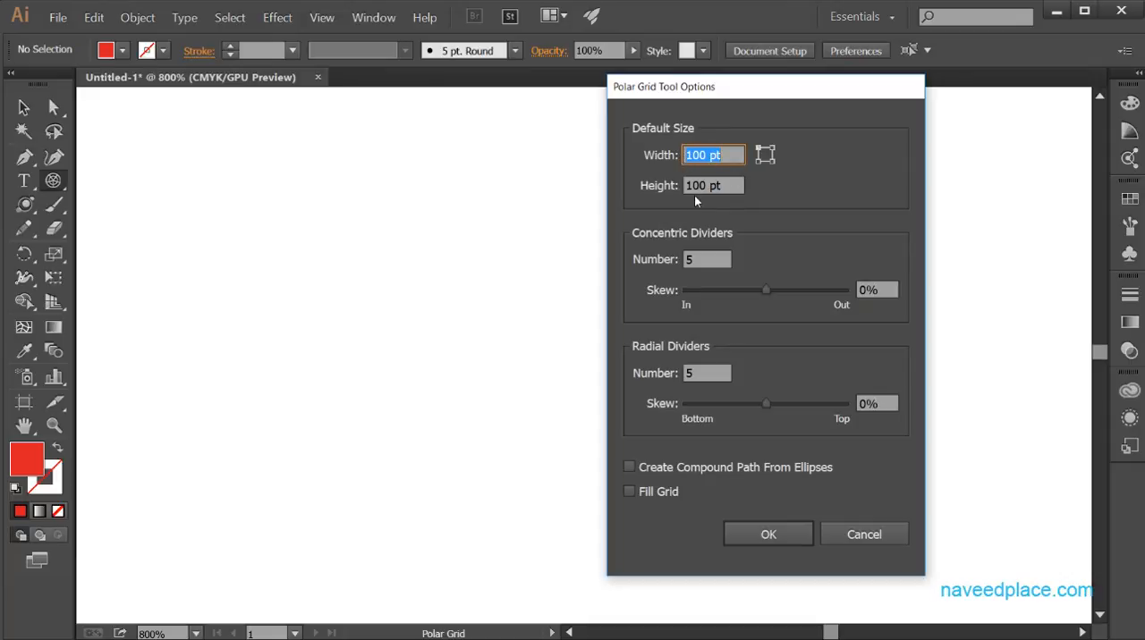
pyautogui.click(860, 534)
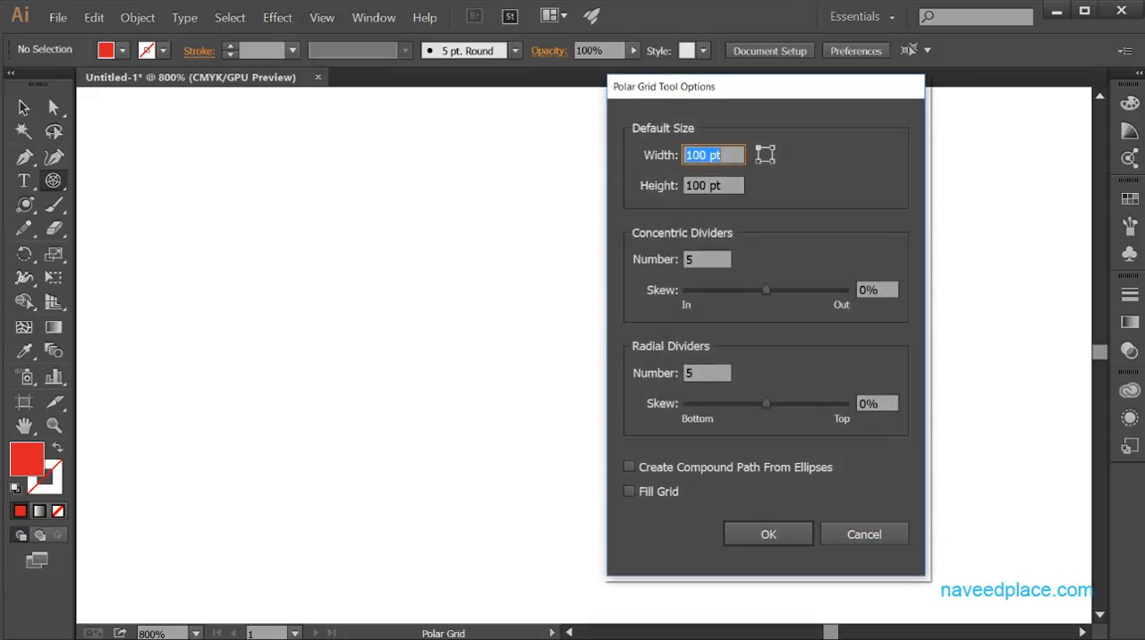
pyautogui.click(860, 534)
pyautogui.click(854, 535)
# Create a 100 × 100 pt polar grid with 5 concentric and 5 radial dividers, 0% skew and Fill Grid off.
pyautogui.moveTo(54, 179); pyautogui.dragTo(140, 274)
pyautogui.click(256, 199)
pyautogui.click(768, 535)
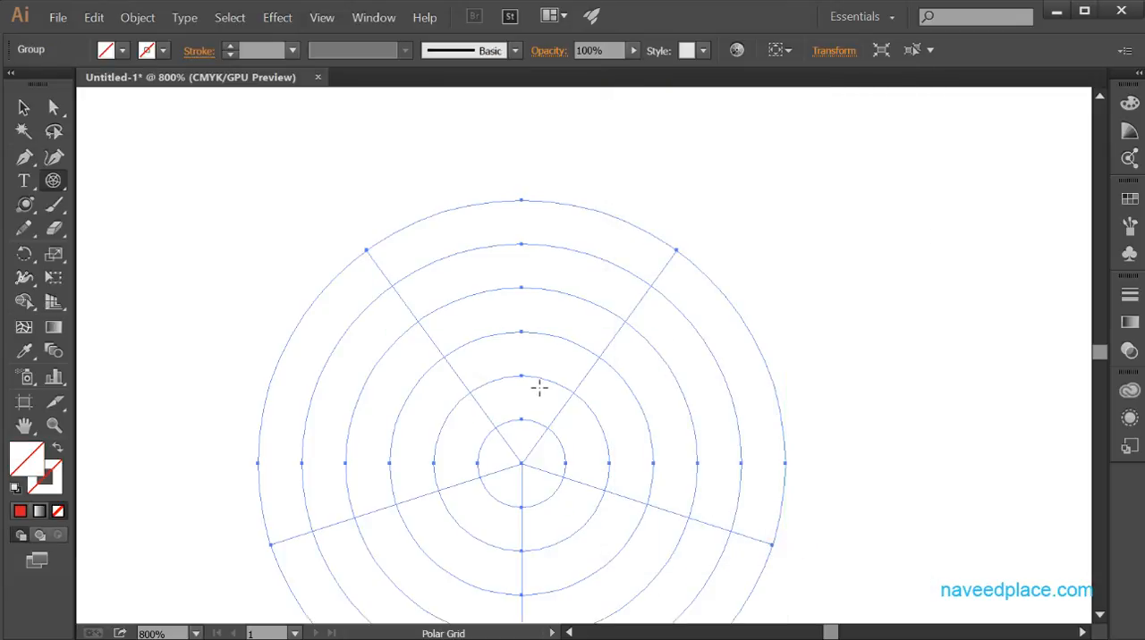
pyautogui.moveTo(567, 400); pyautogui.dragTo(565, 295)
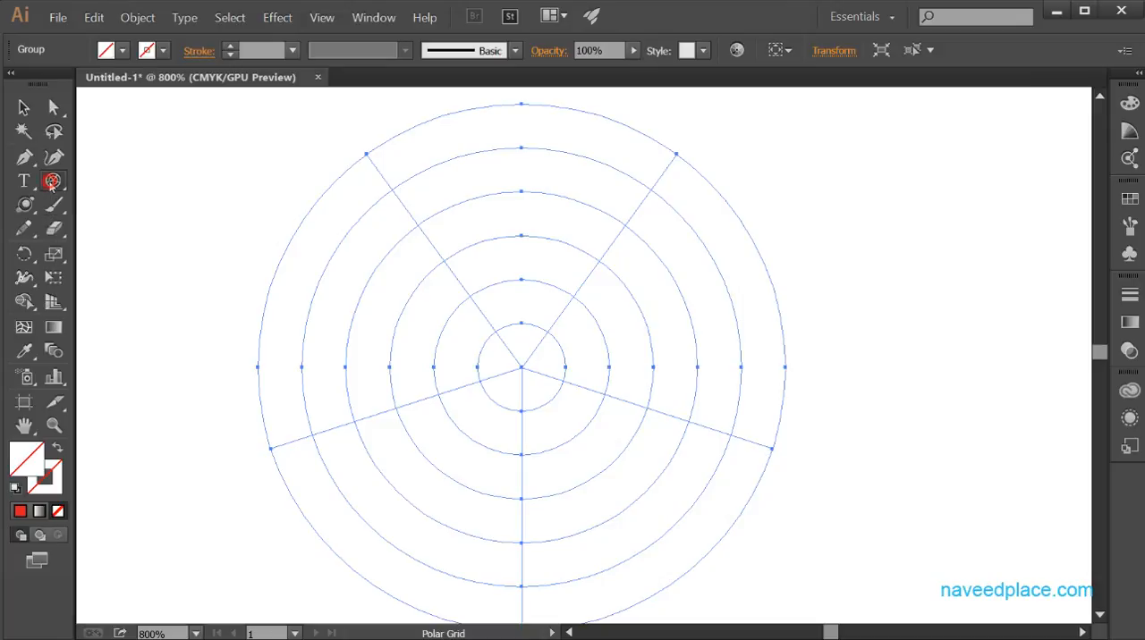
# Create another 100 × 100 pt polar grid with 5 concentric and 5 radial dividers, -71% concentric skew and Fill Grid on.
pyautogui.click(64, 181)
pyautogui.moveTo(64, 181); pyautogui.dragTo(143, 278)
pyautogui.doubleClick(62, 183)
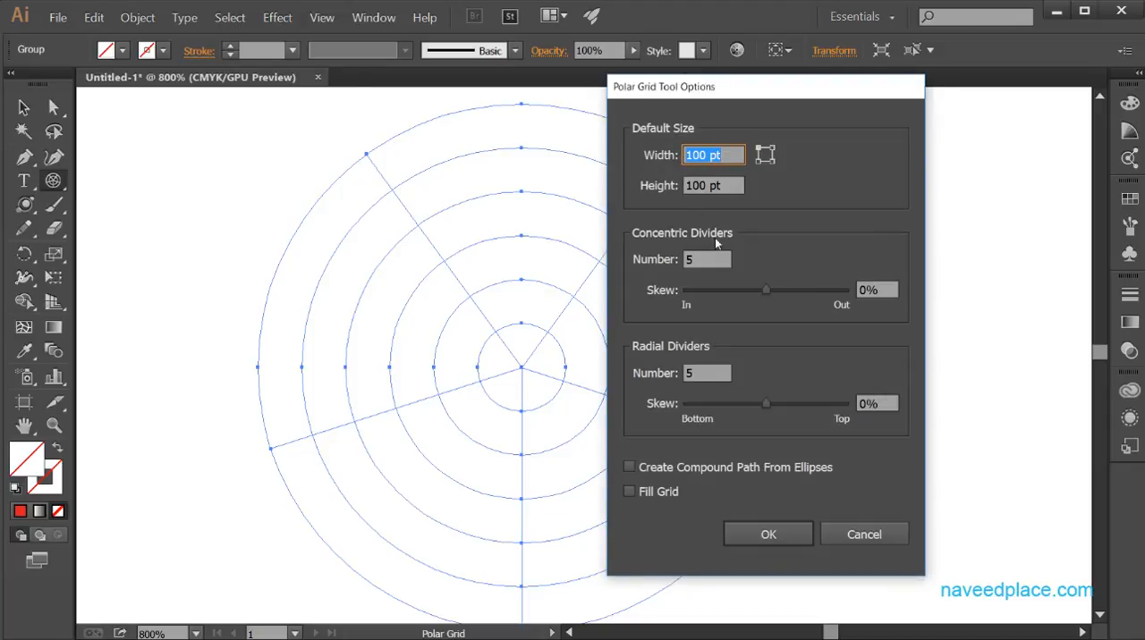
pyautogui.moveTo(712, 87); pyautogui.dragTo(871, 96)
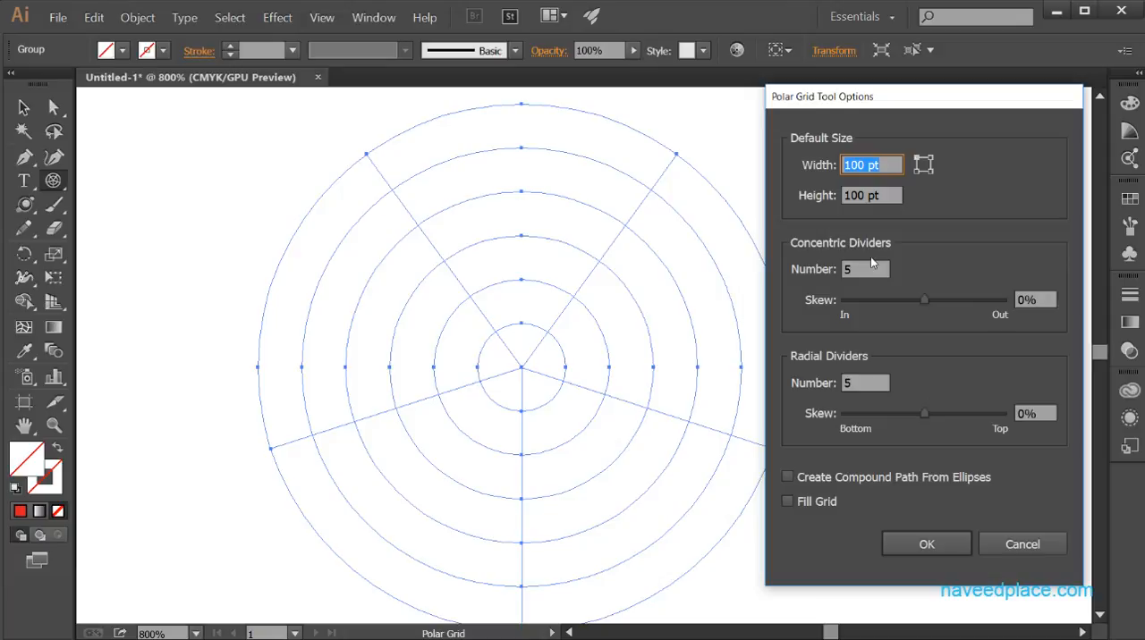
pyautogui.moveTo(922, 304)
pyautogui.mouseDown()
pyautogui.moveTo(885, 305)
pyautogui.moveTo(912, 303)
pyautogui.mouseUp()
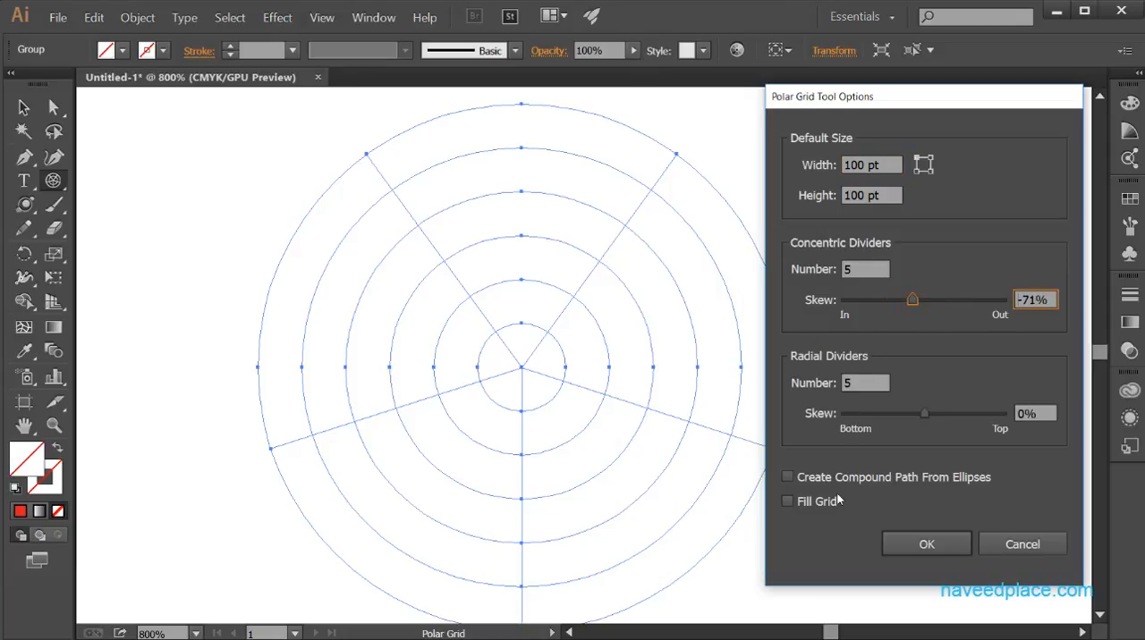
pyautogui.click(787, 501)
pyautogui.click(922, 553)
pyautogui.doubleClick(54, 180)
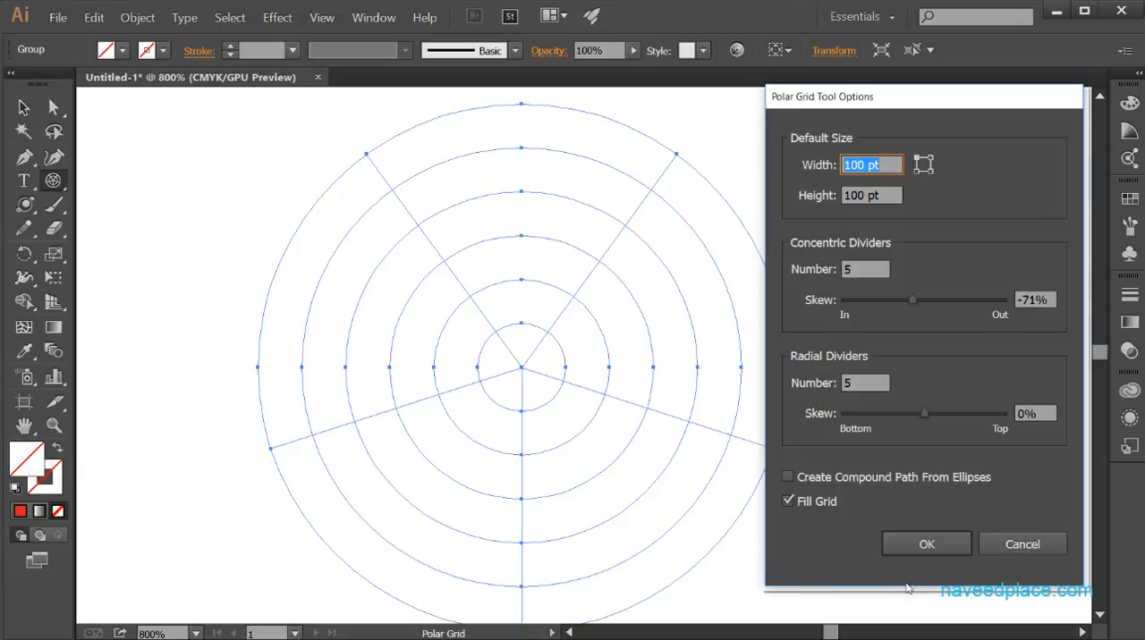
pyautogui.click(951, 546)
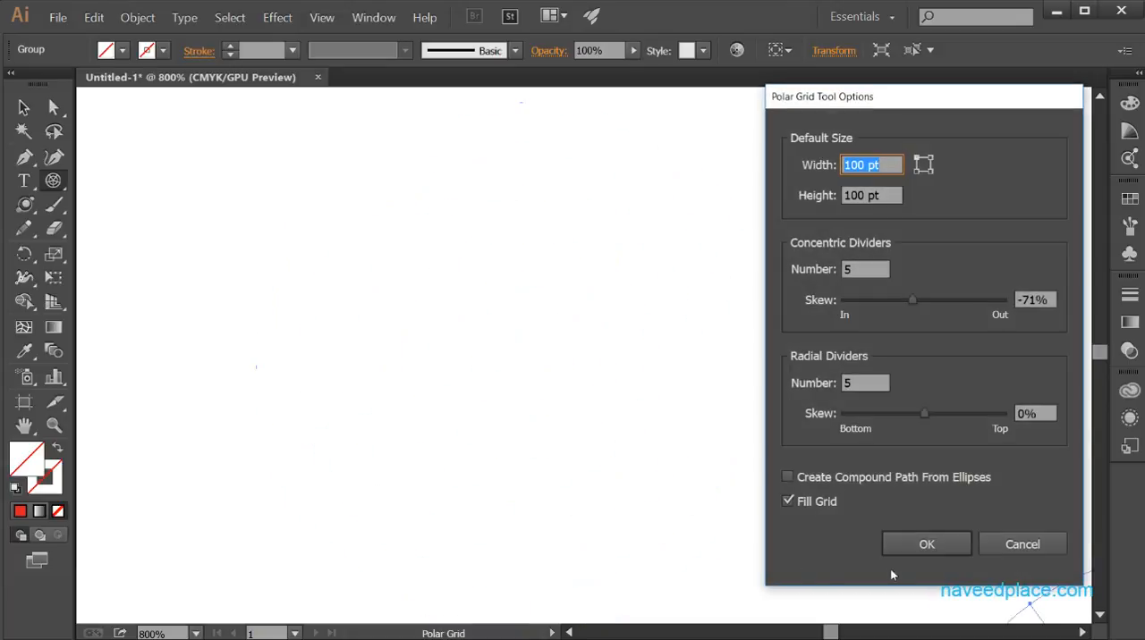
pyautogui.click(1005, 551)
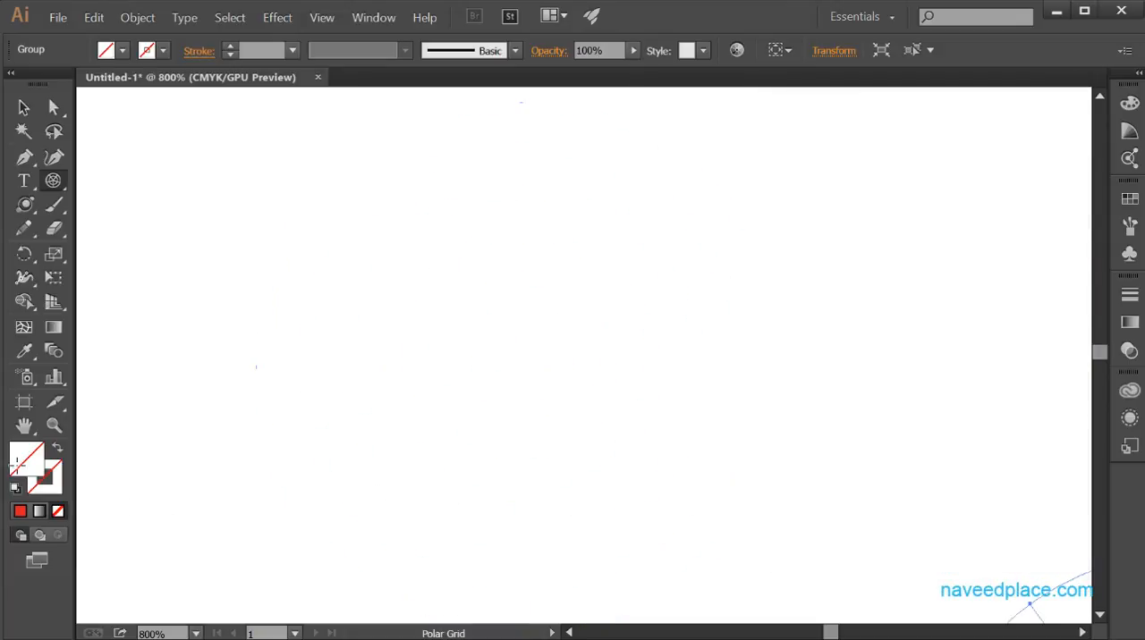
# Fill the selected skewed polar grid with red.
pyautogui.doubleClick(49, 490)
pyautogui.moveTo(414, 513); pyautogui.dragTo(557, 514)
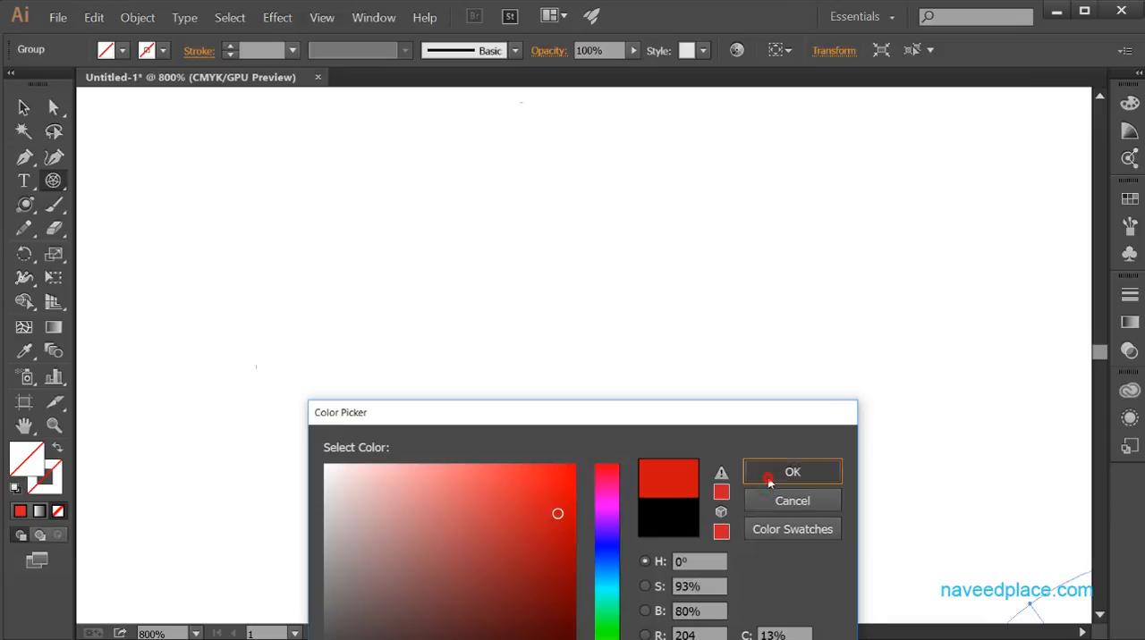
pyautogui.click(792, 471)
pyautogui.press('space')
pyautogui.moveTo(987, 510); pyautogui.dragTo(448, 105)
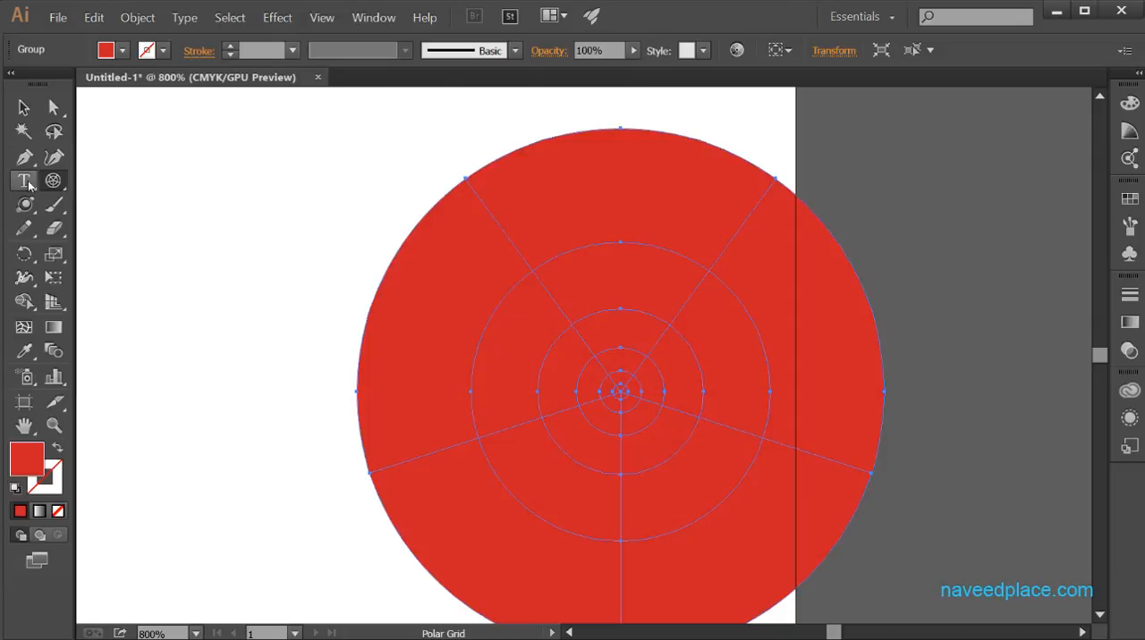
pyautogui.click(51, 183)
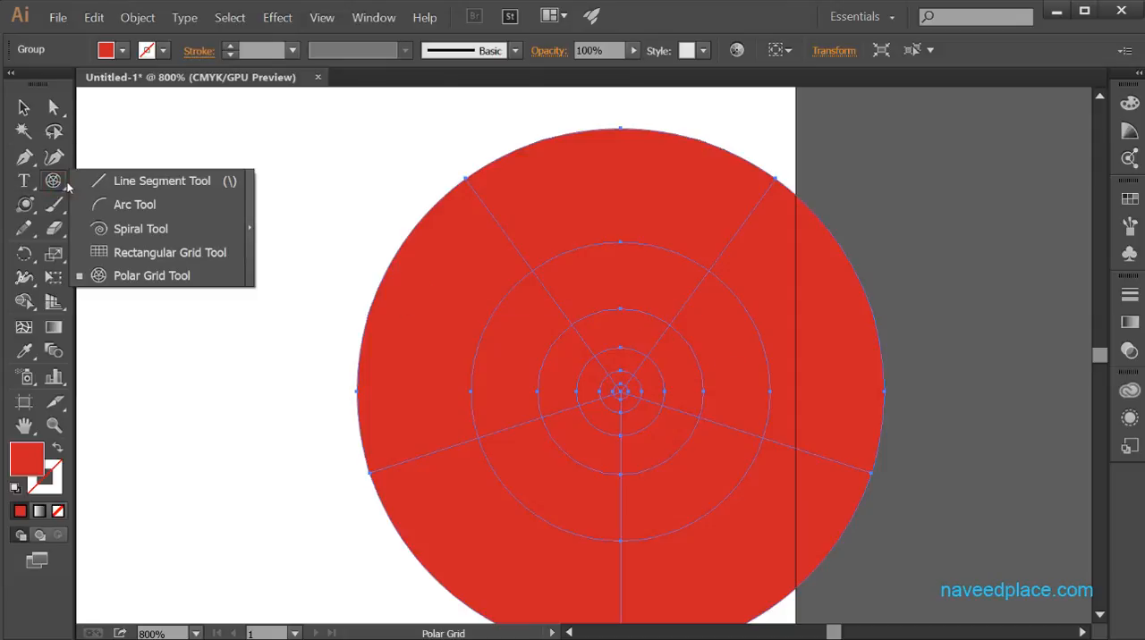